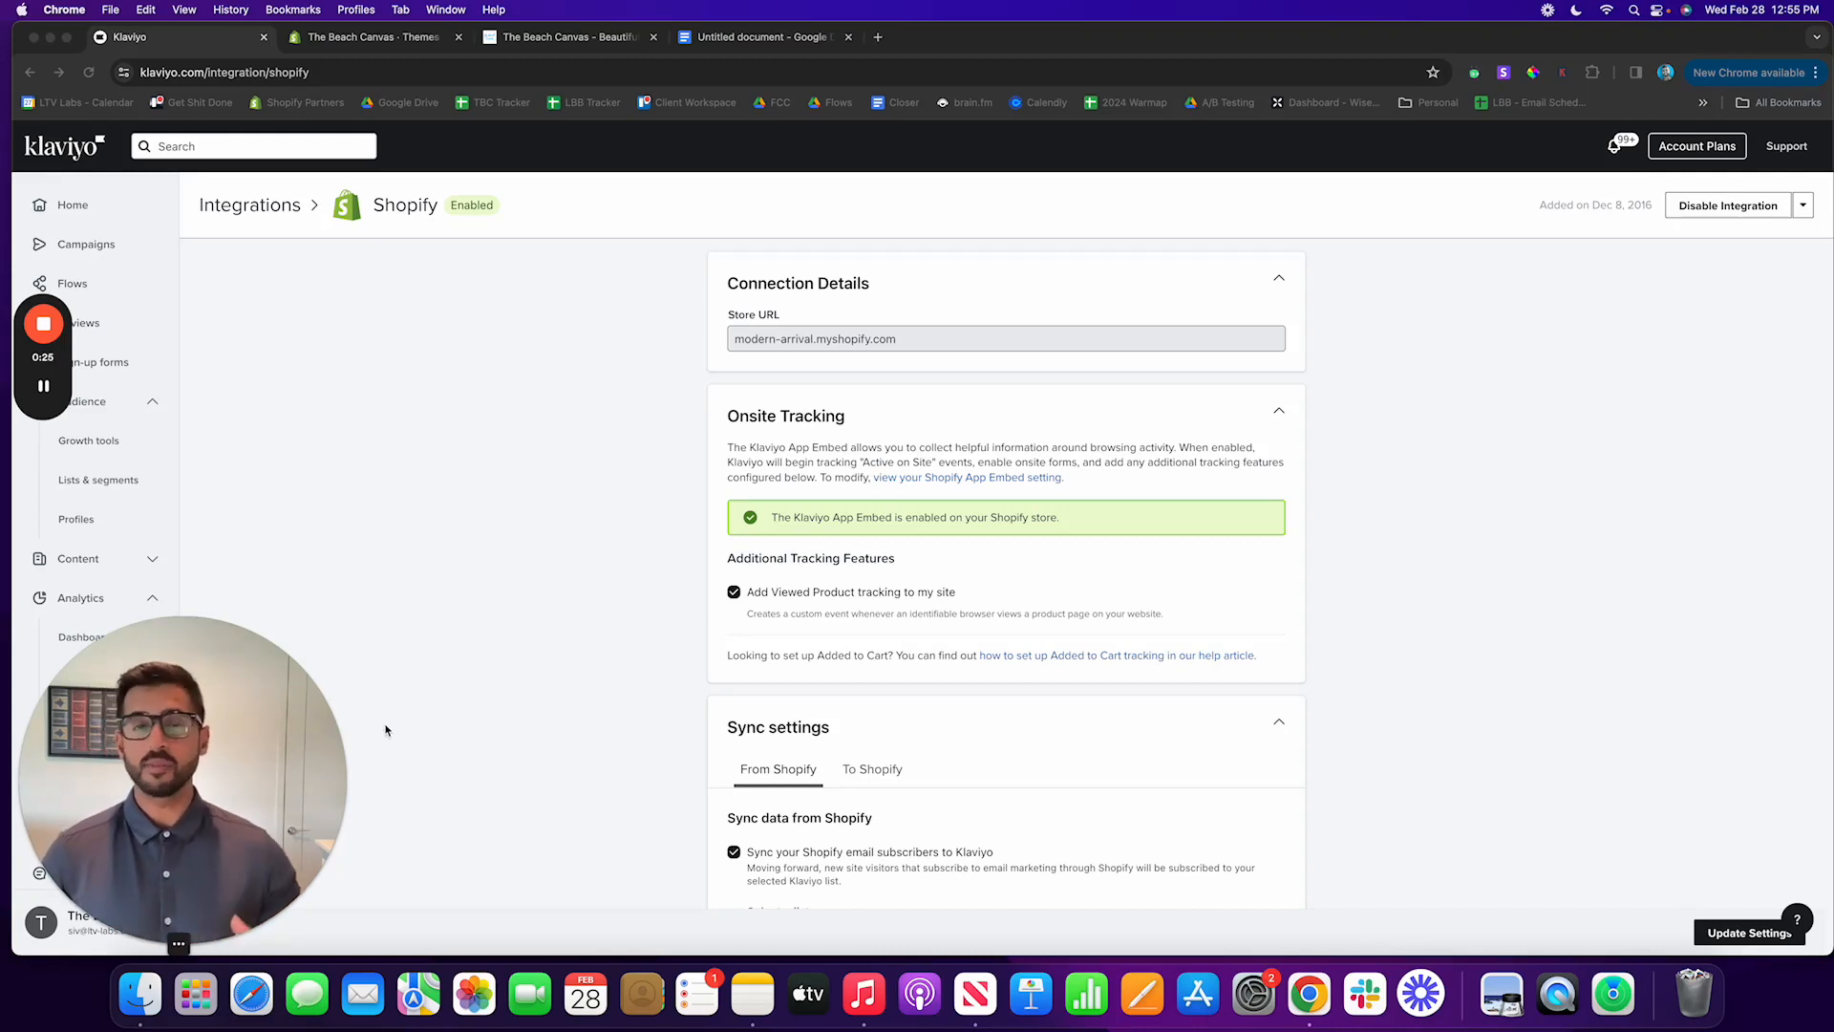
# Step: Open the account's integrations list and view the settings of the Shopify integration
pyautogui.moveTo(241, 757); pyautogui.dragTo(371, 674)
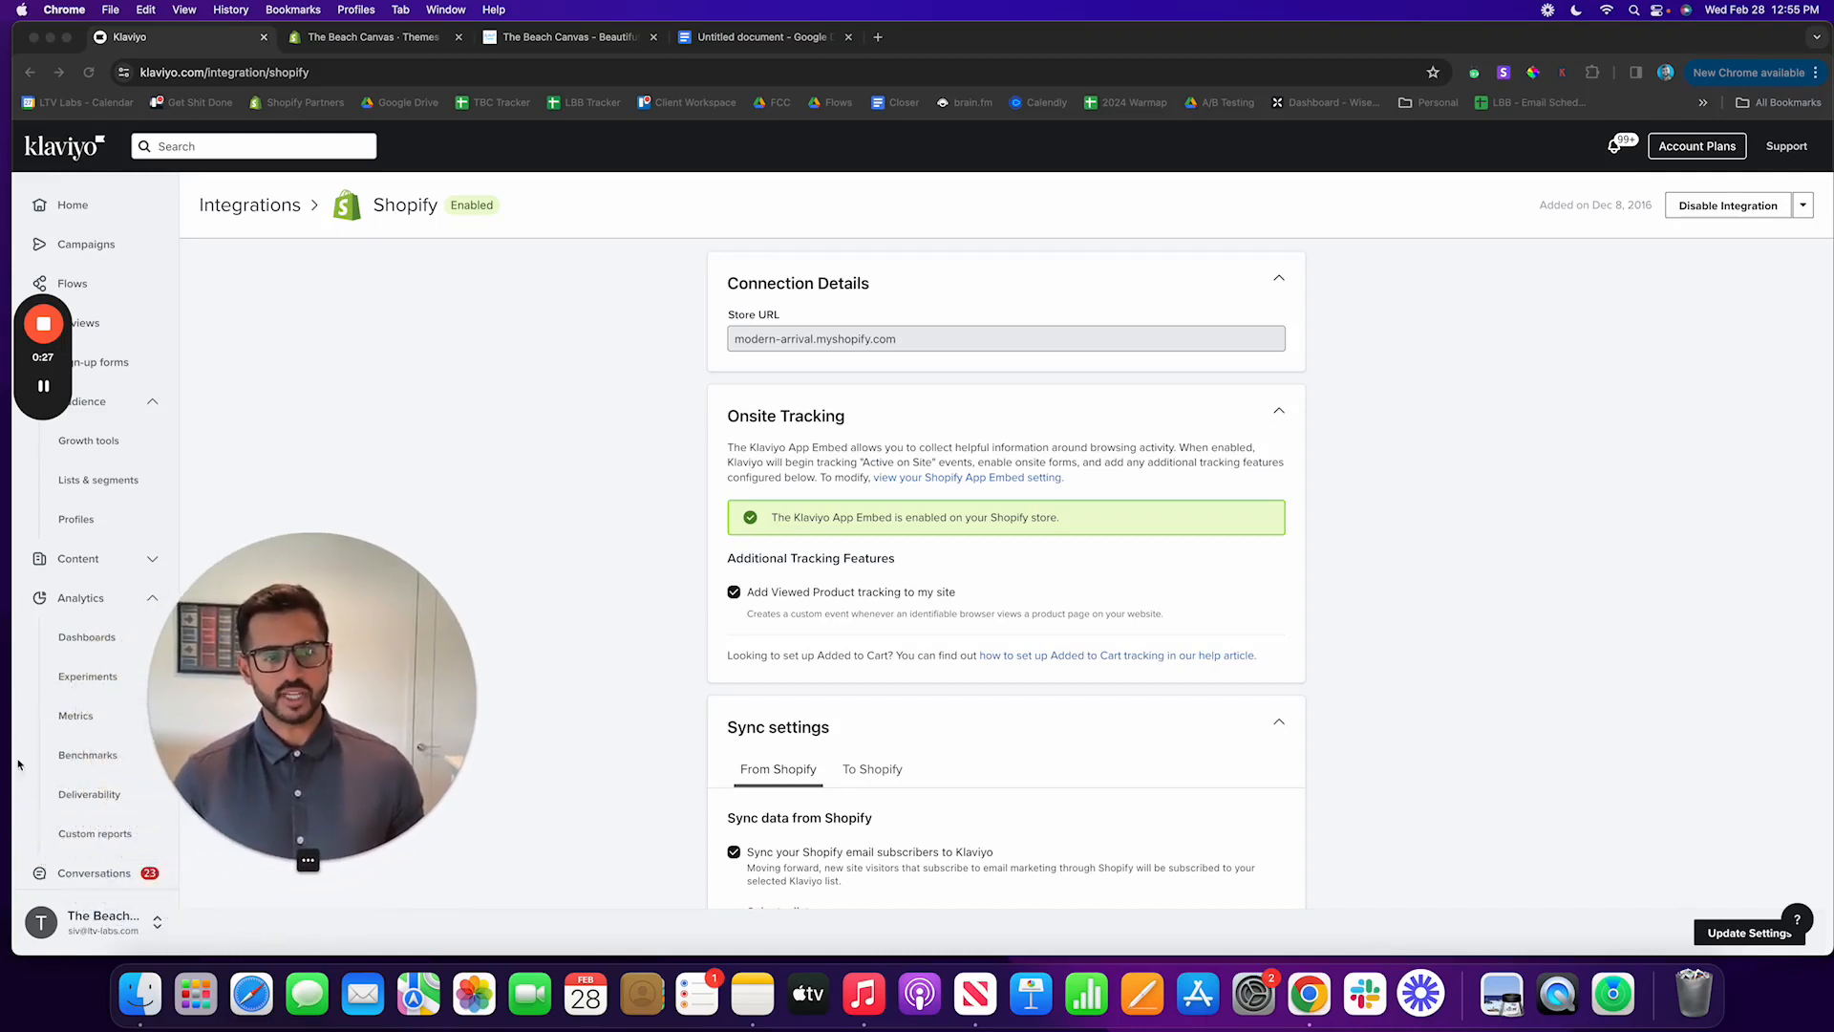
pyautogui.scroll(-1, 59, 784)
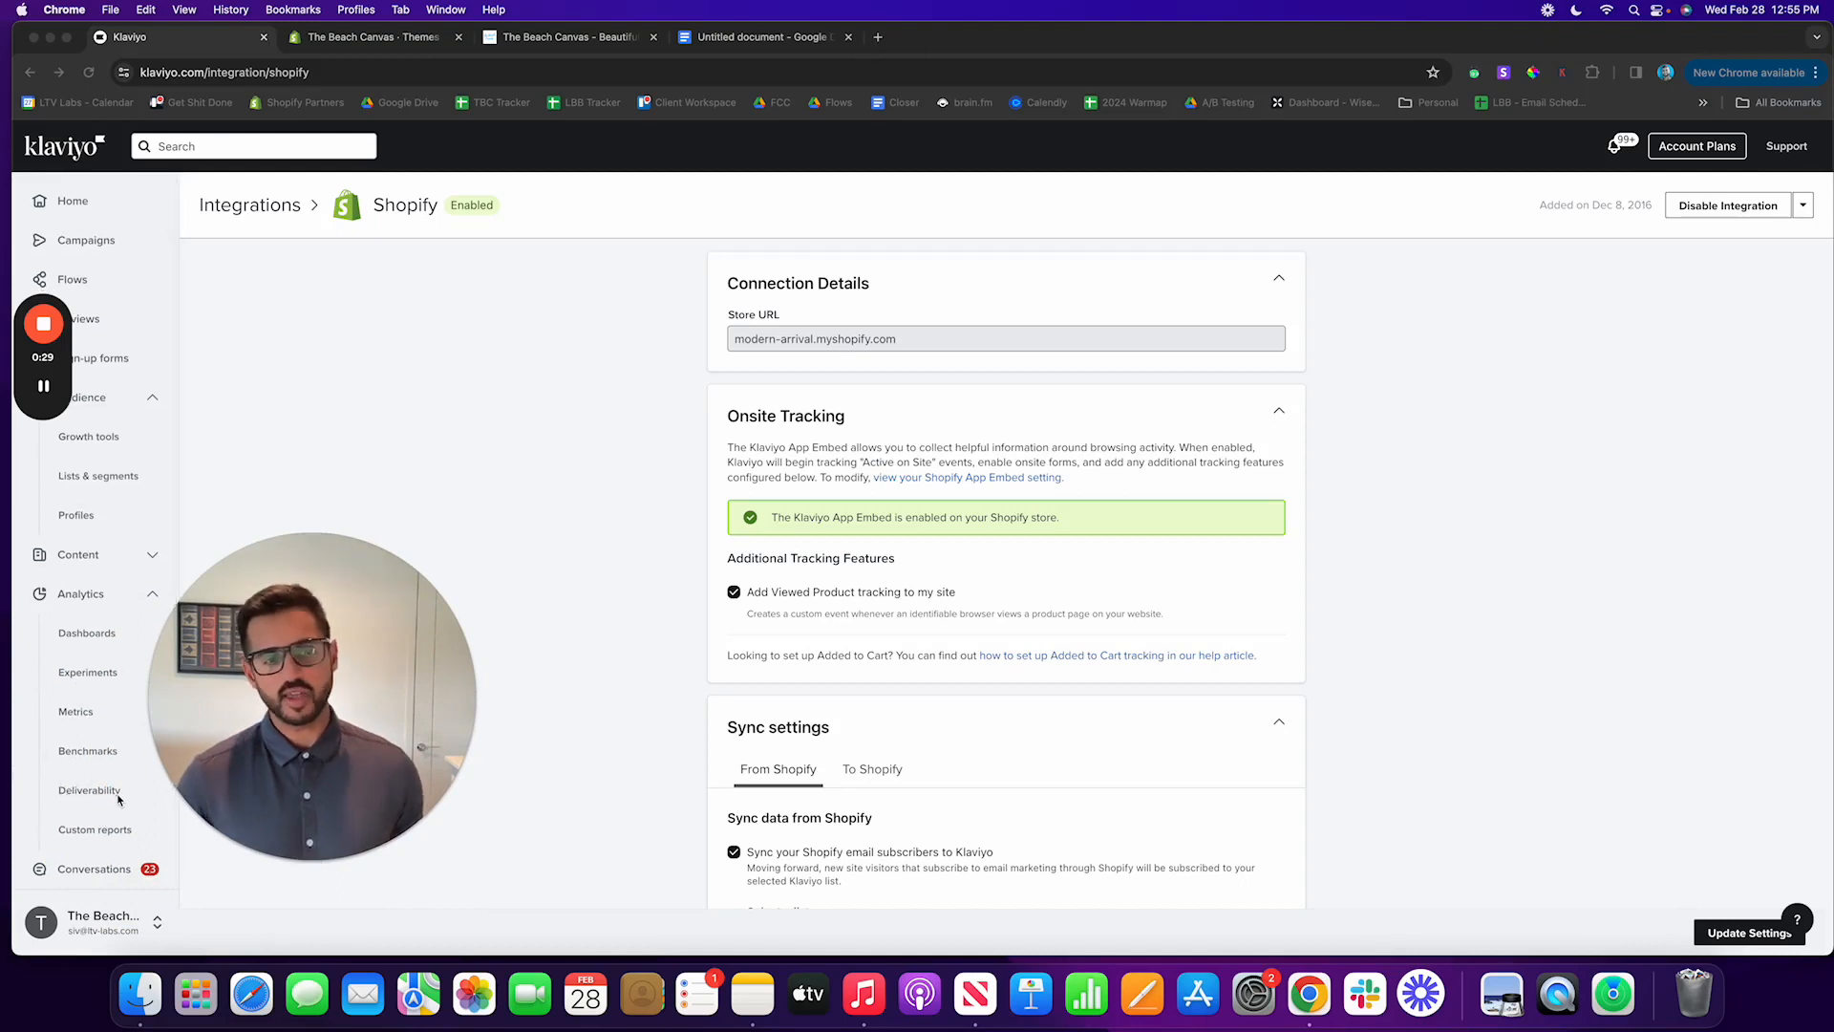
pyautogui.click(123, 926)
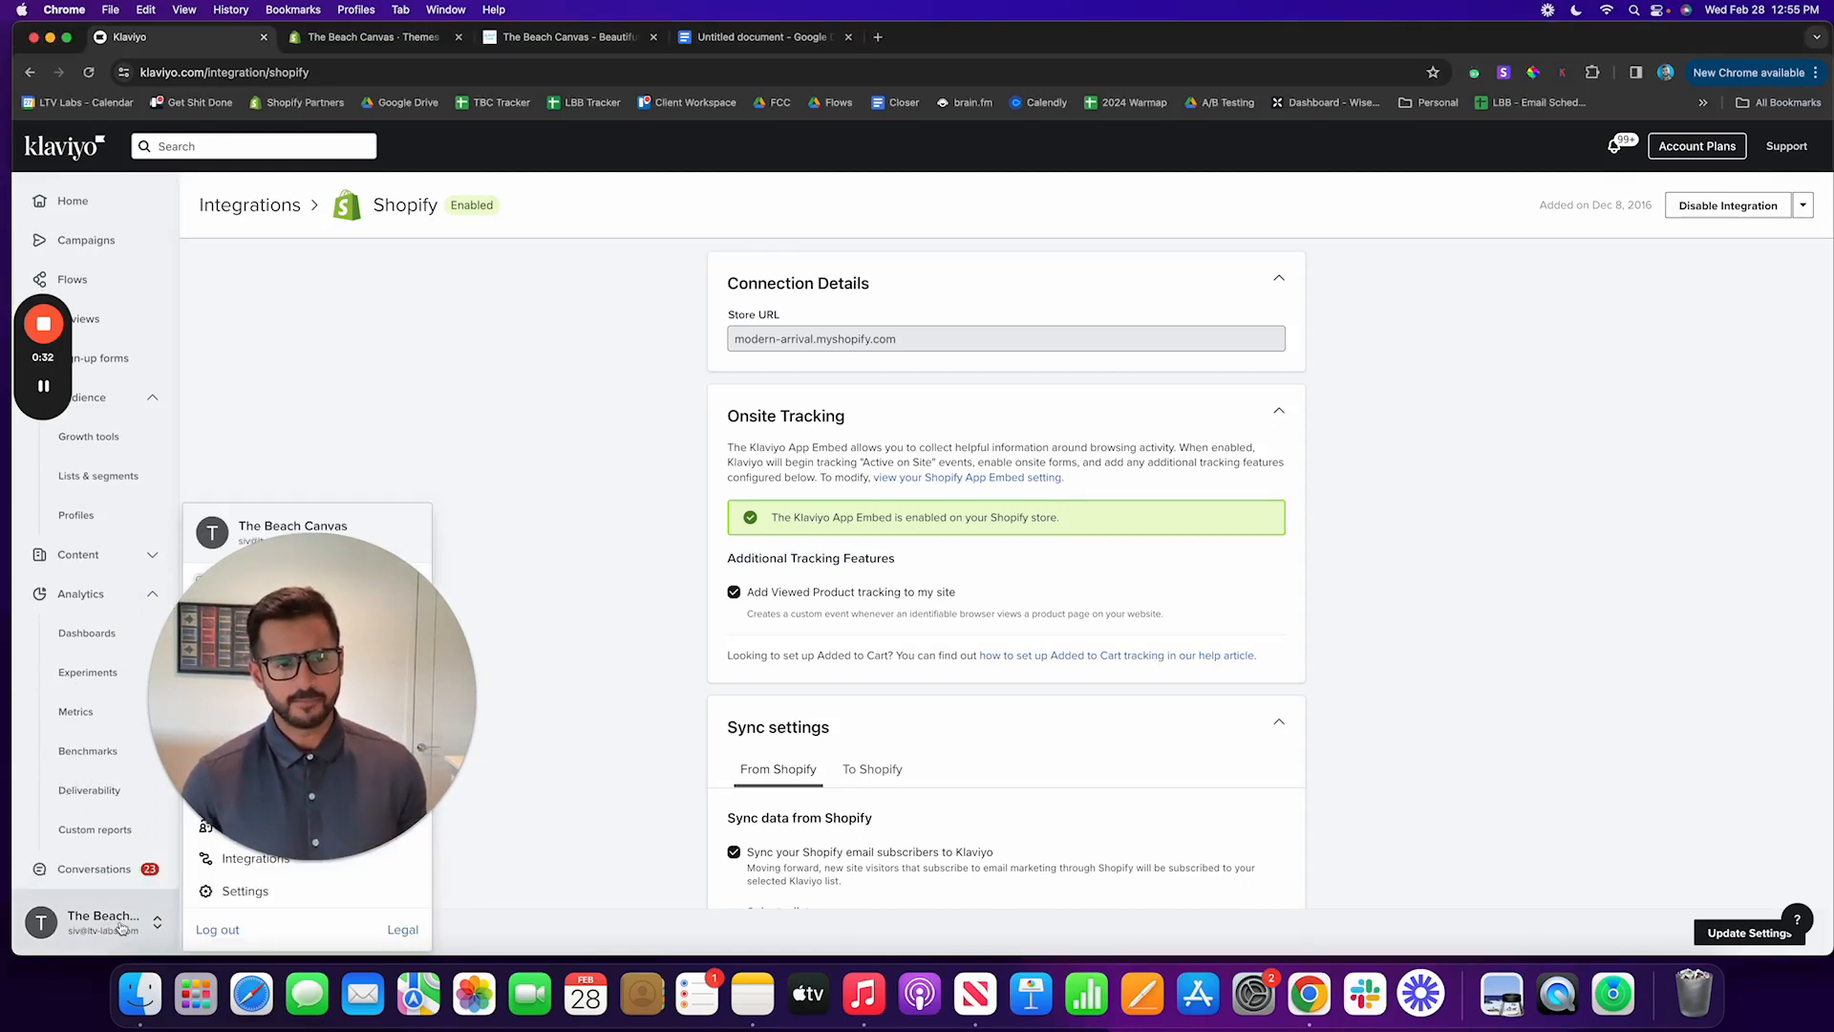
pyautogui.click(273, 859)
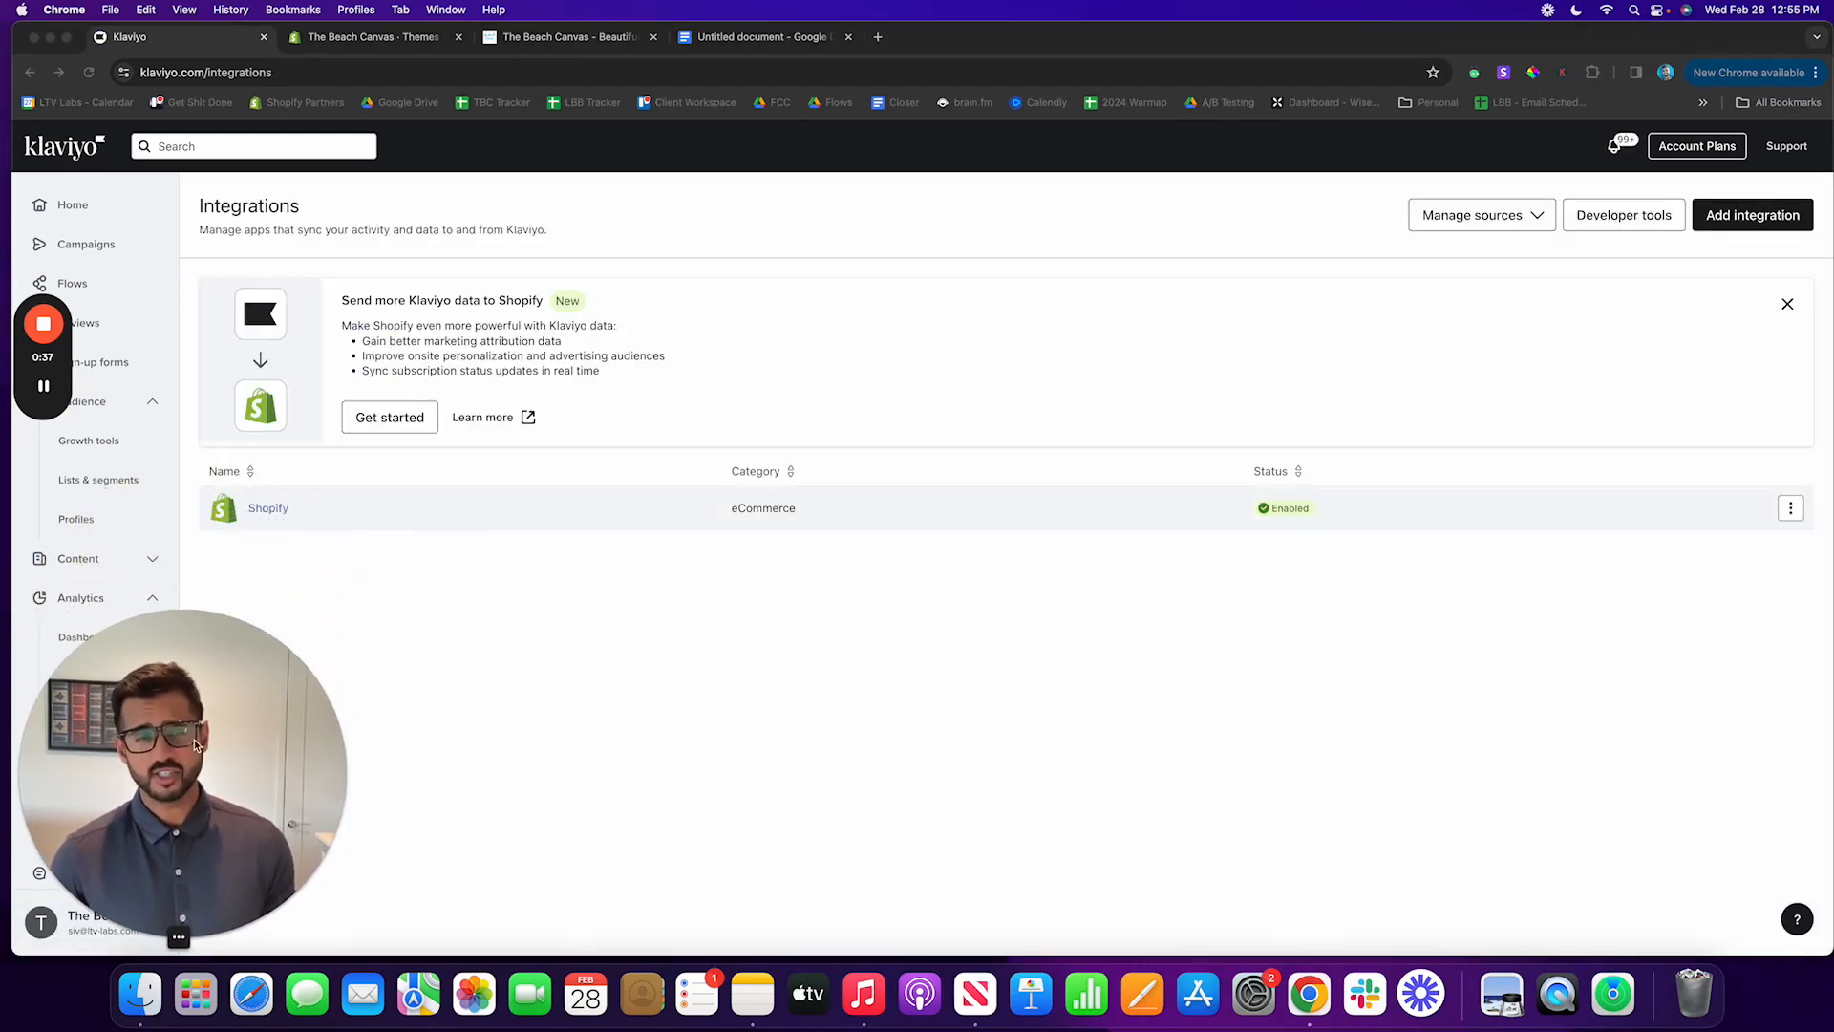
pyautogui.click(276, 511)
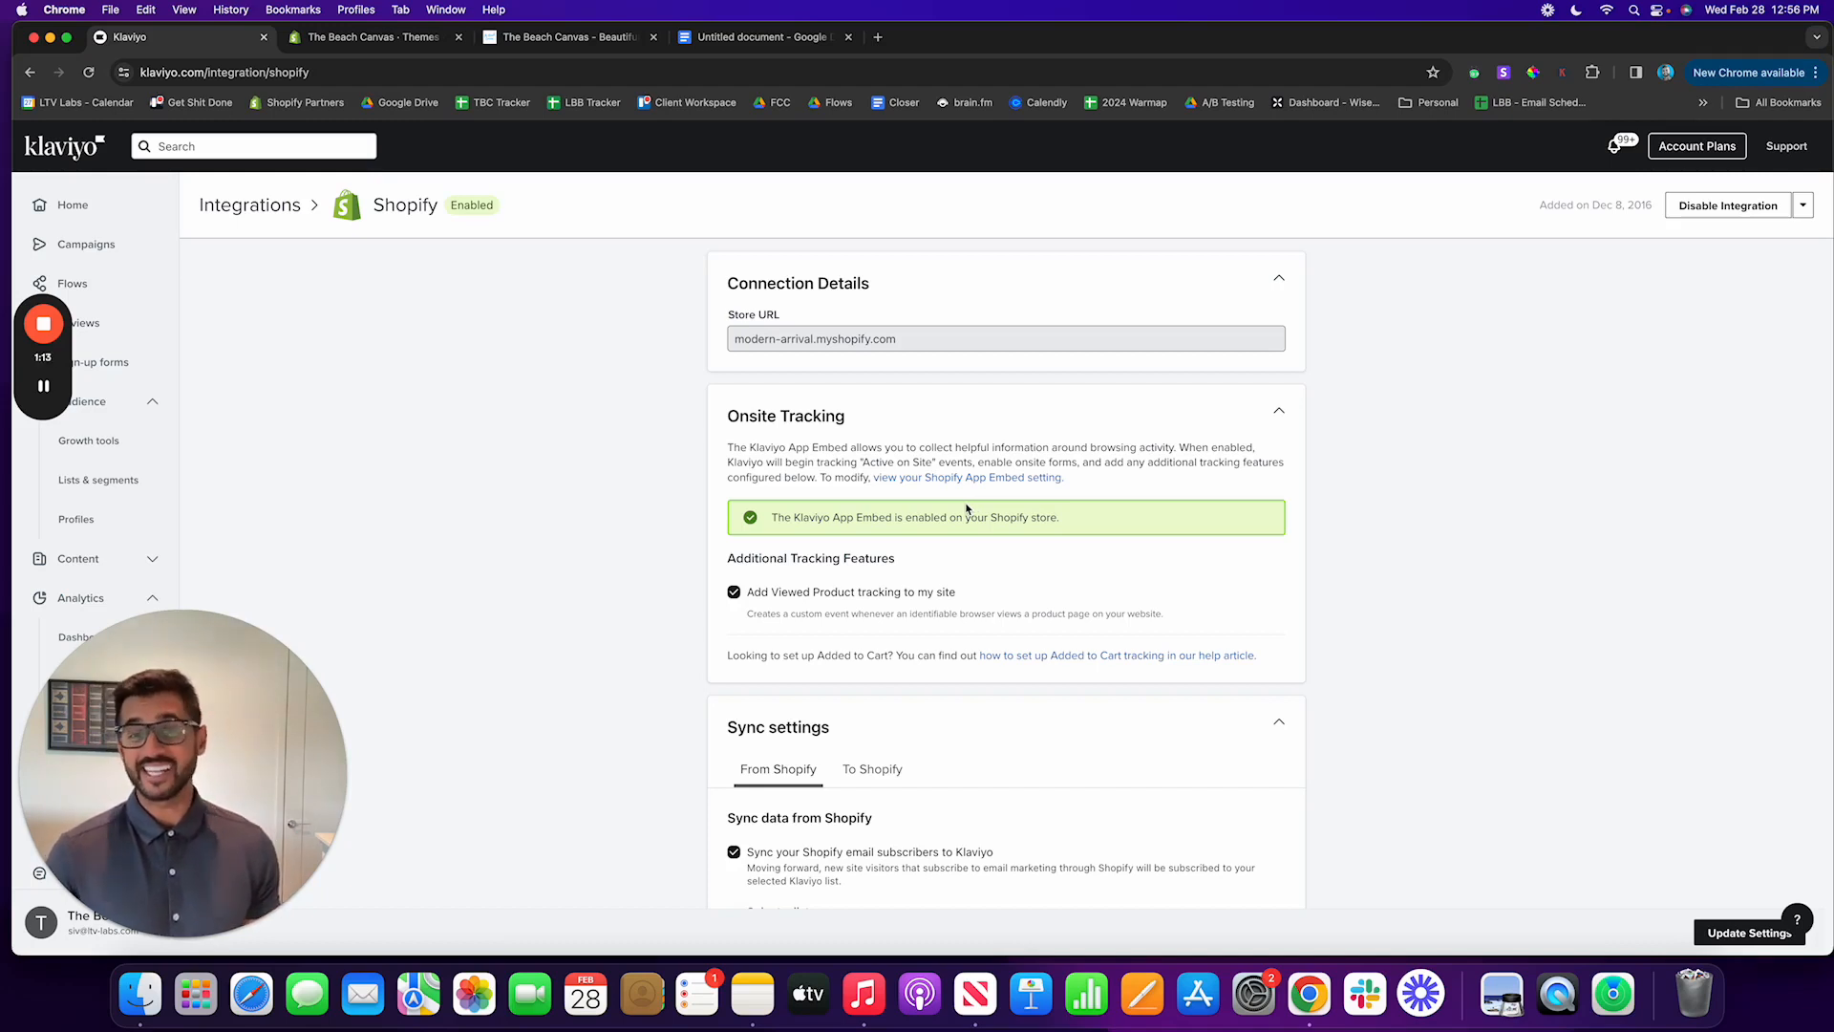
# Step: Switch to The Beach Canvas storefront and open the product page of the Limited Edition 5 Piece Beach Canvas
pyautogui.moveTo(53, 384)
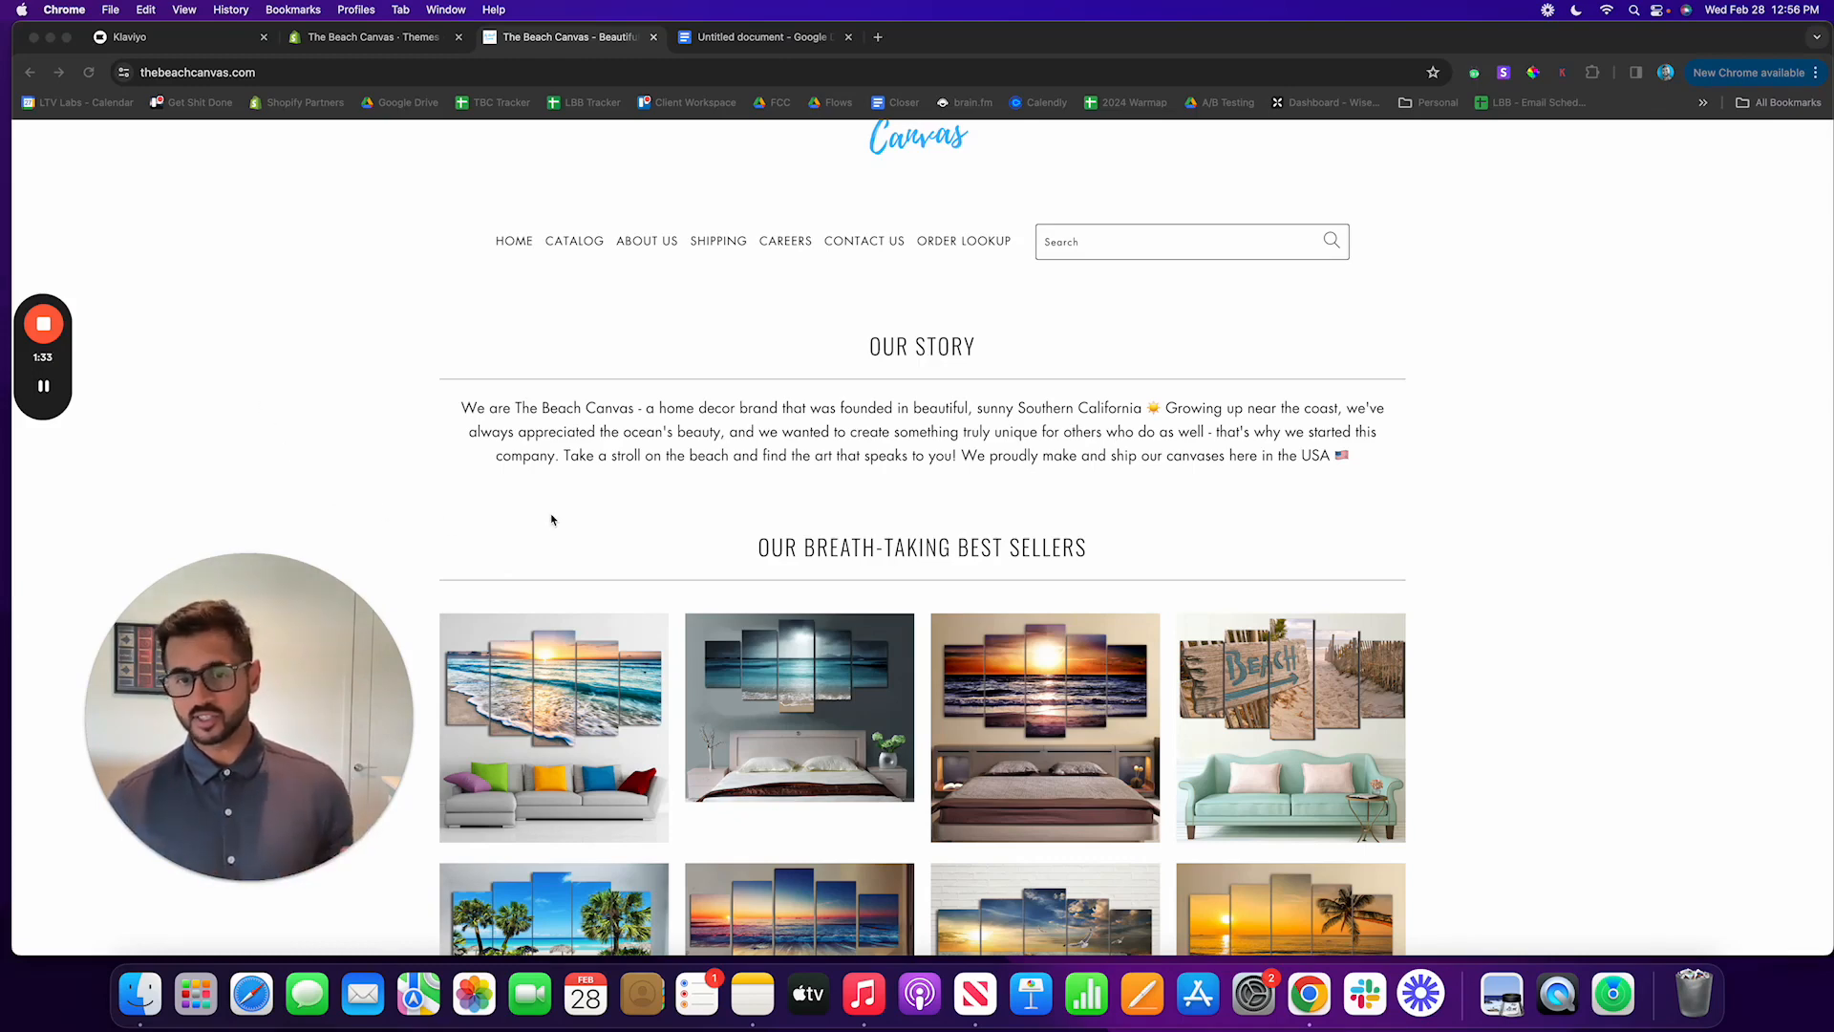
pyautogui.scroll(2, 555, 519)
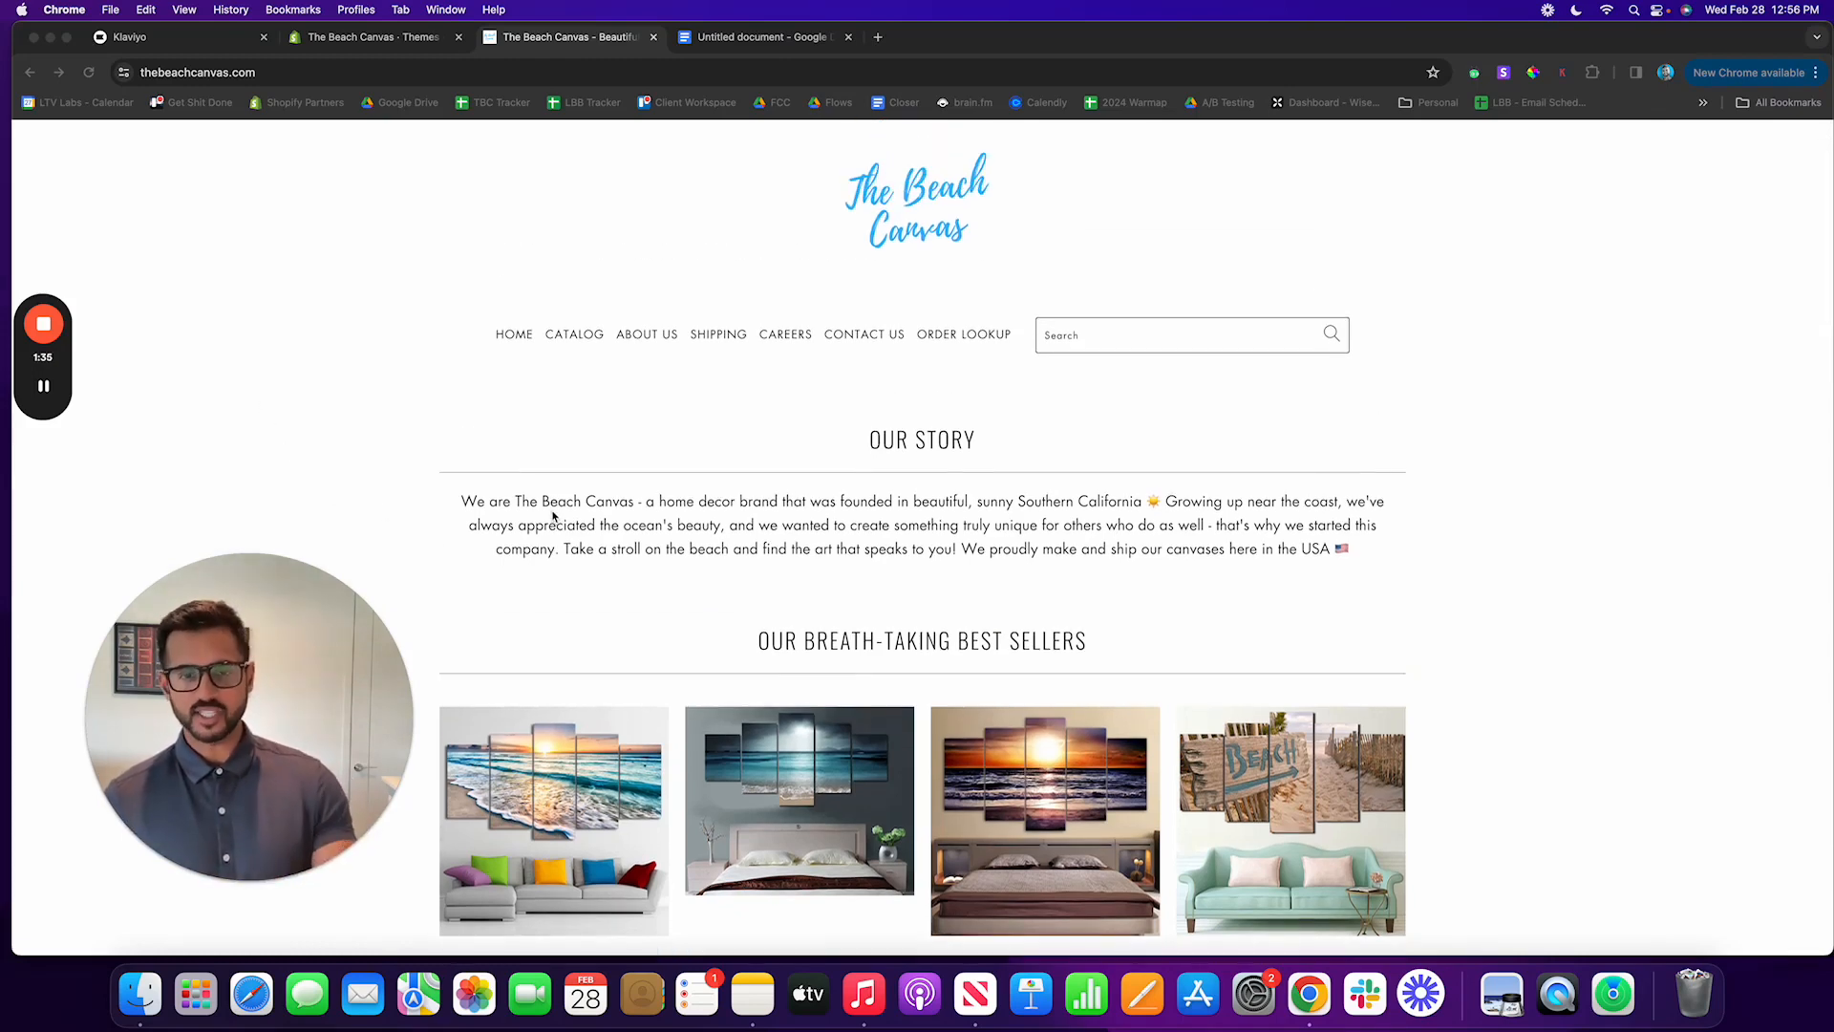
pyautogui.scroll(-3, 549, 511)
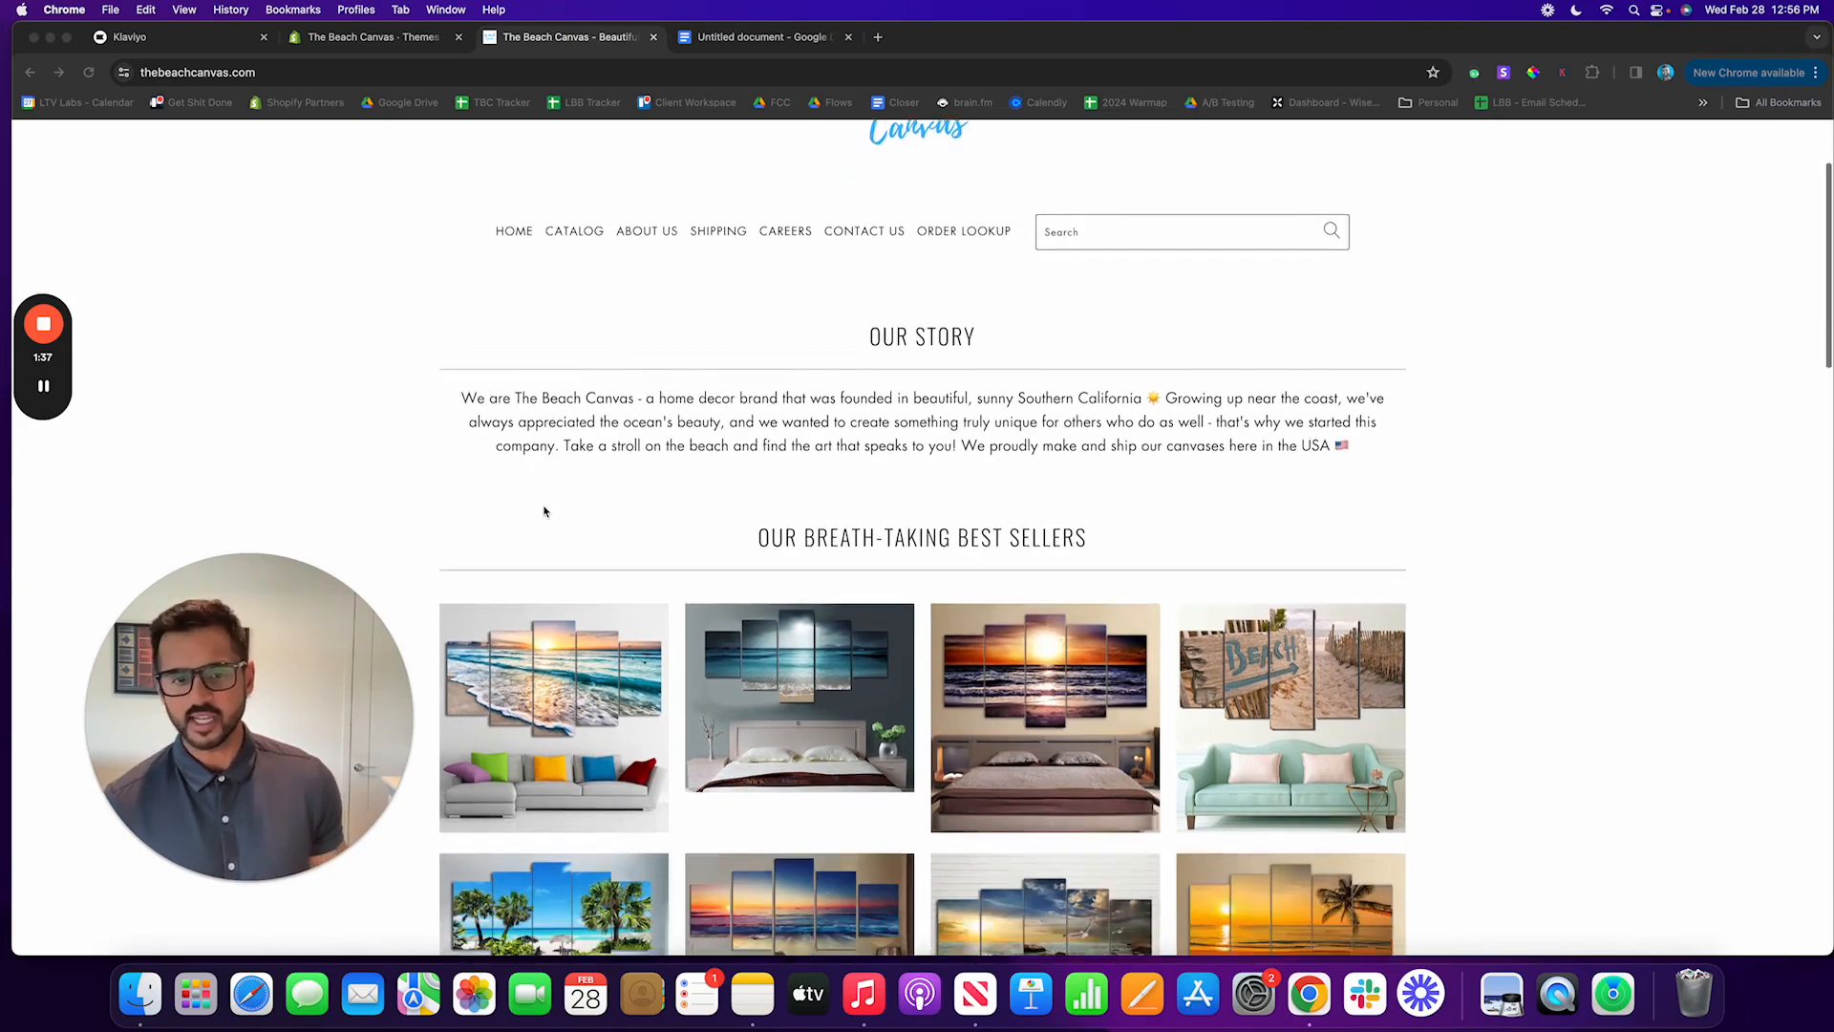
pyautogui.click(600, 630)
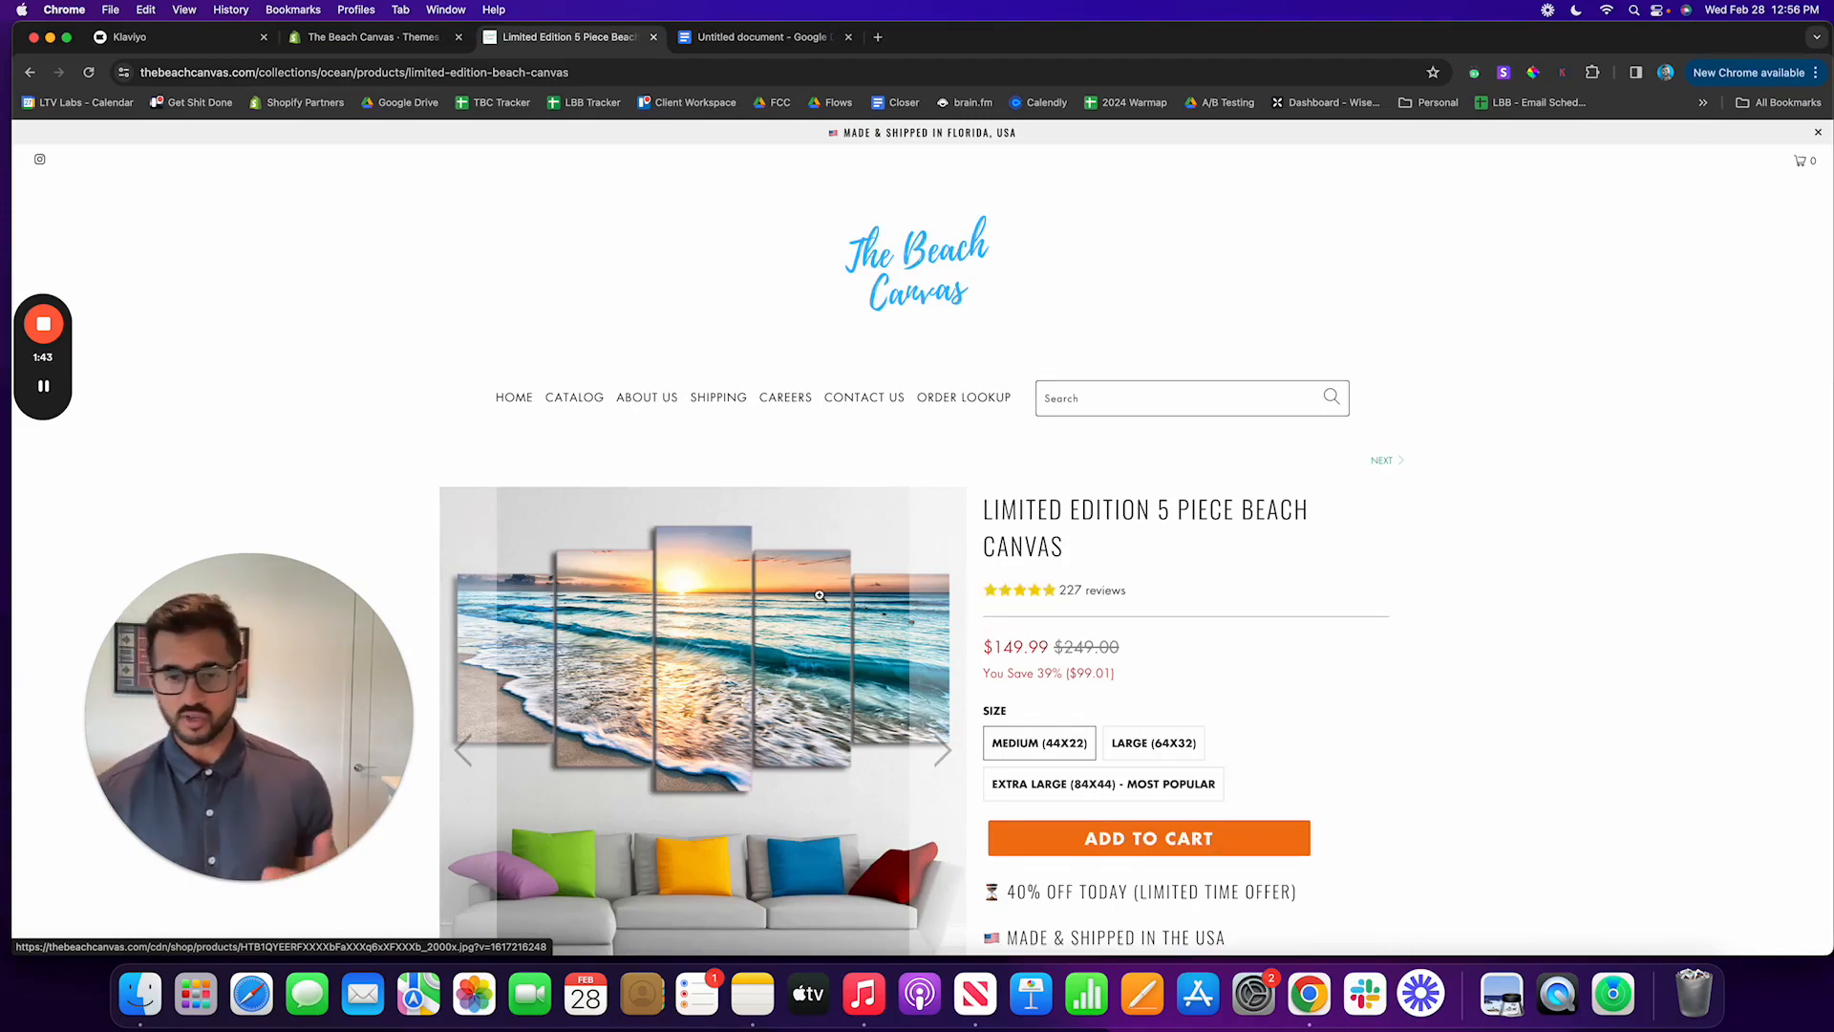
pyautogui.scroll(-5, 1404, 599)
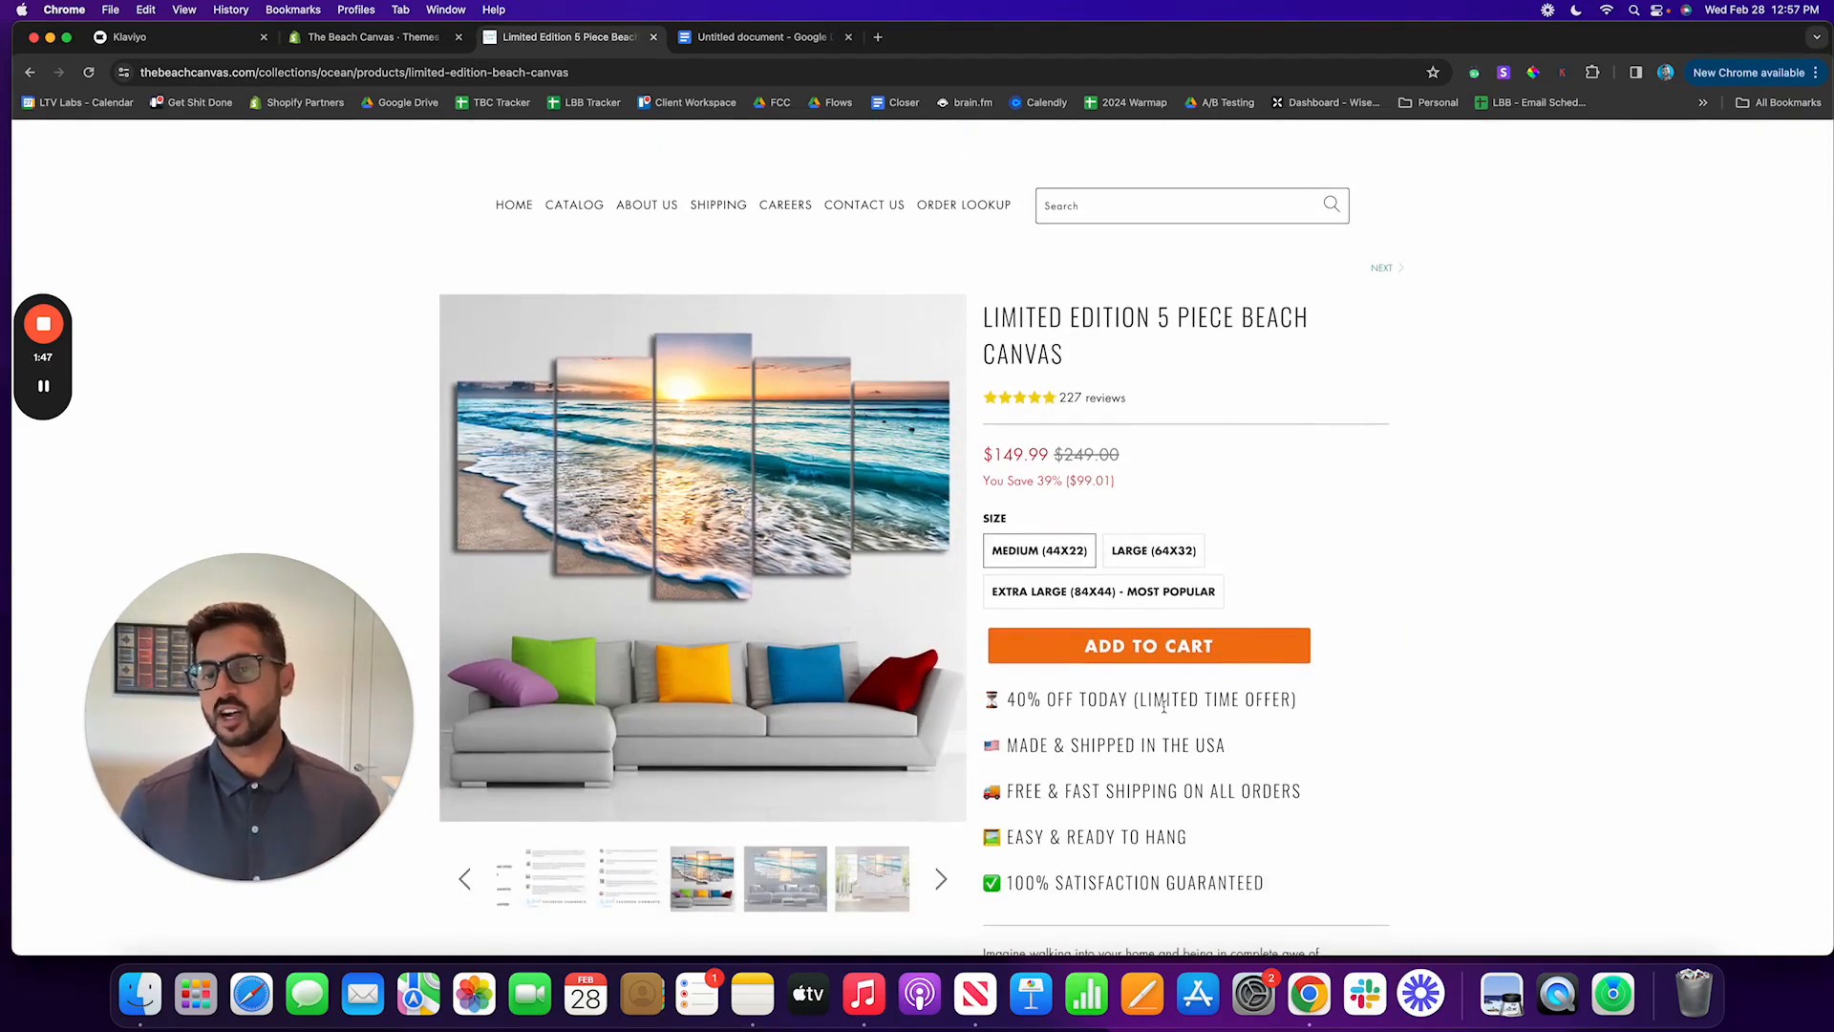
# Step: Inspect the Add to Cart button on the product page and locate its button element in the HTML
pyautogui.rightClick(1135, 648)
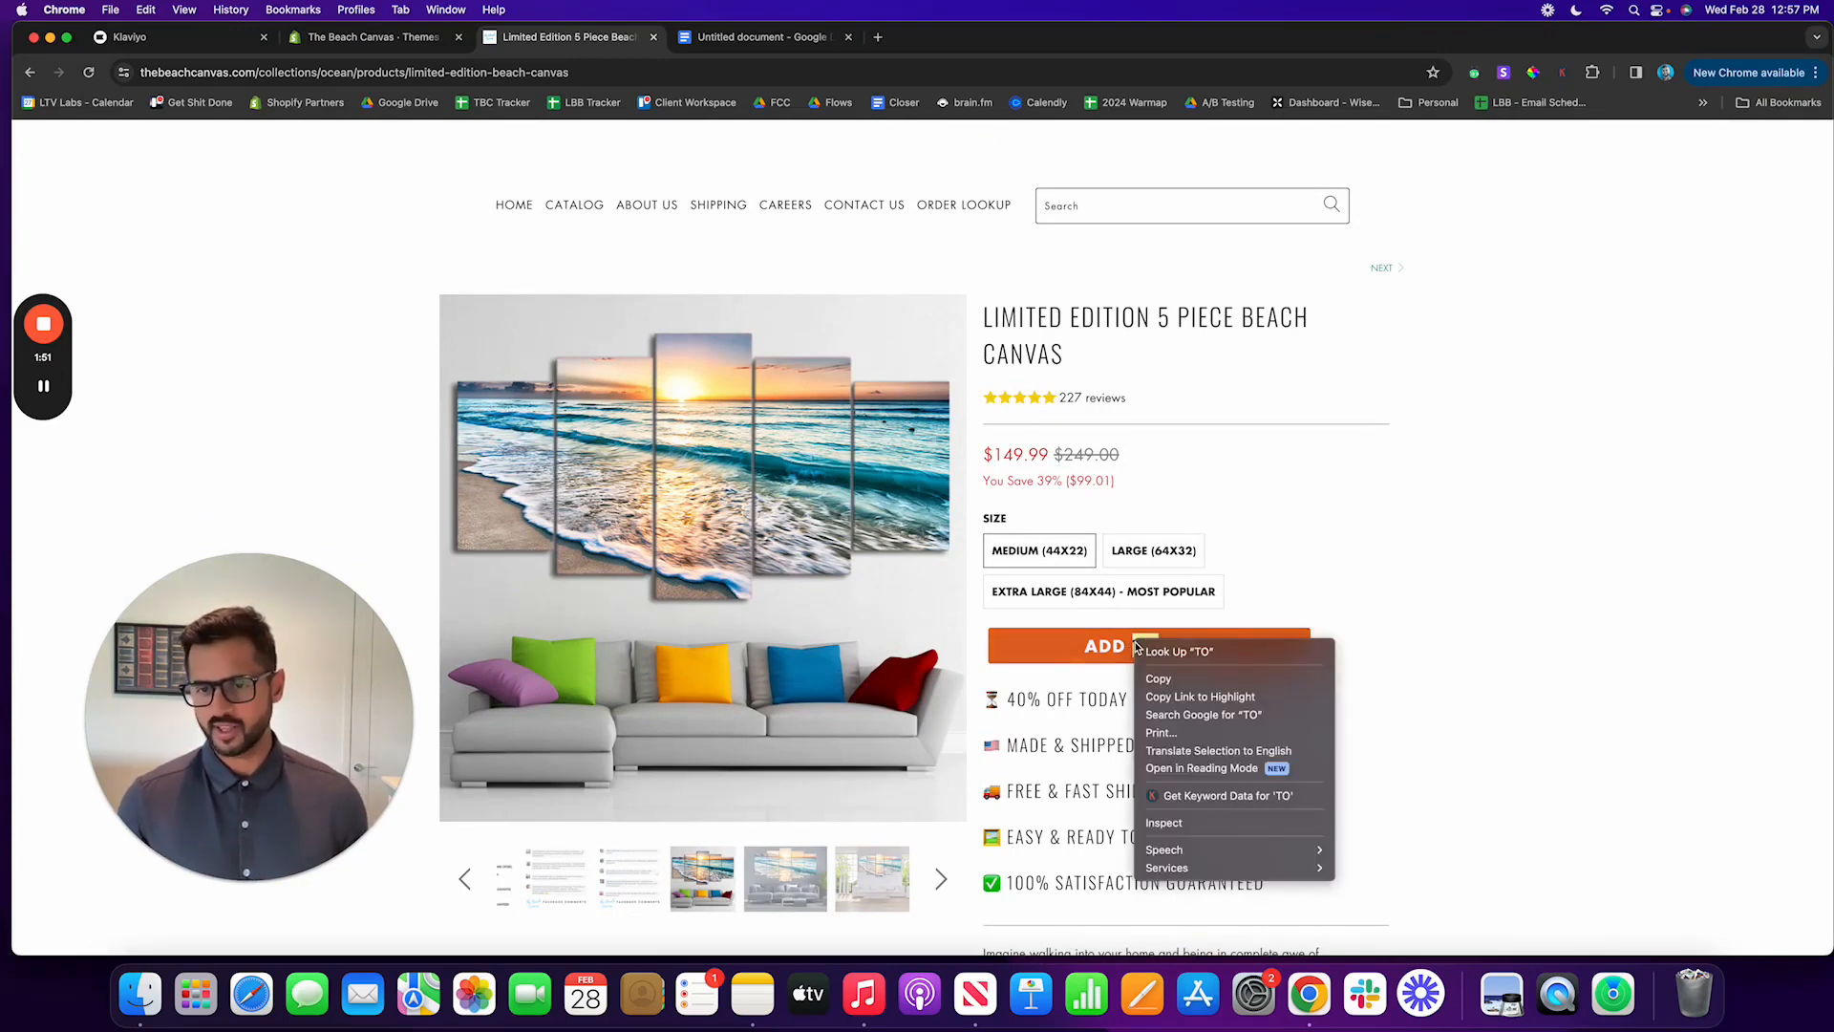
pyautogui.click(1165, 823)
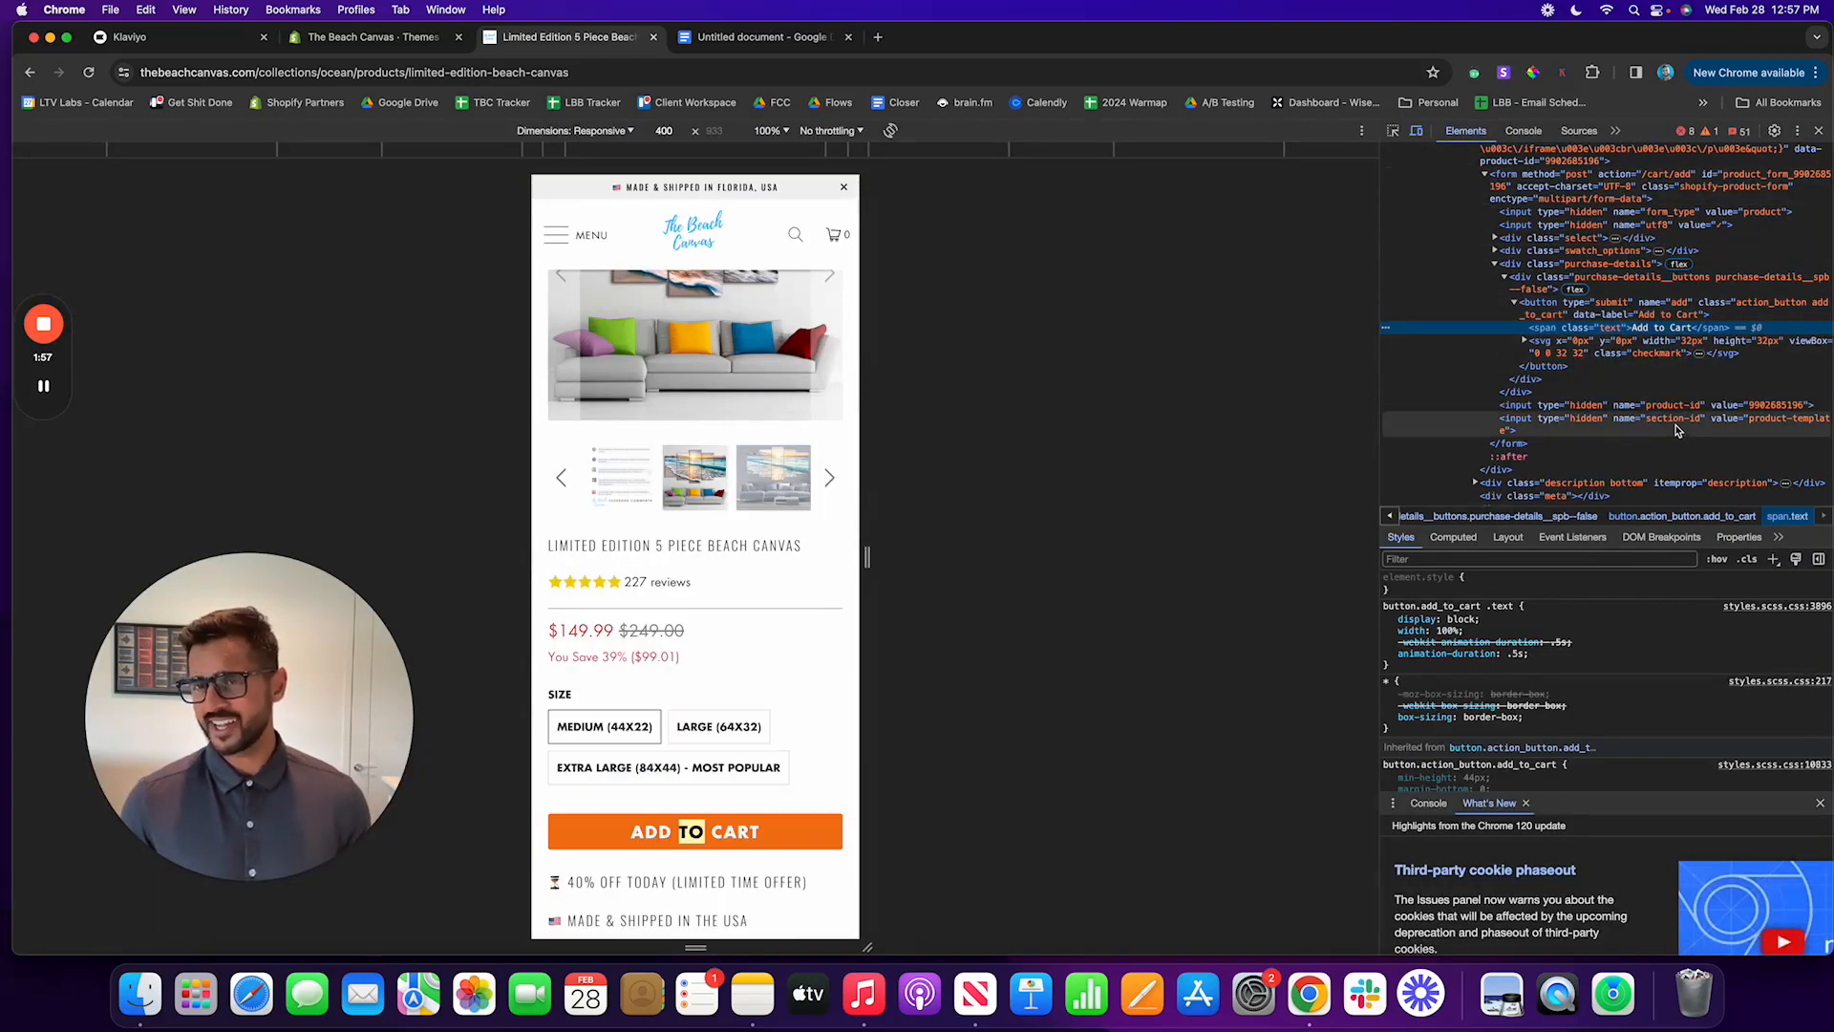
pyautogui.scroll(10, 1673, 430)
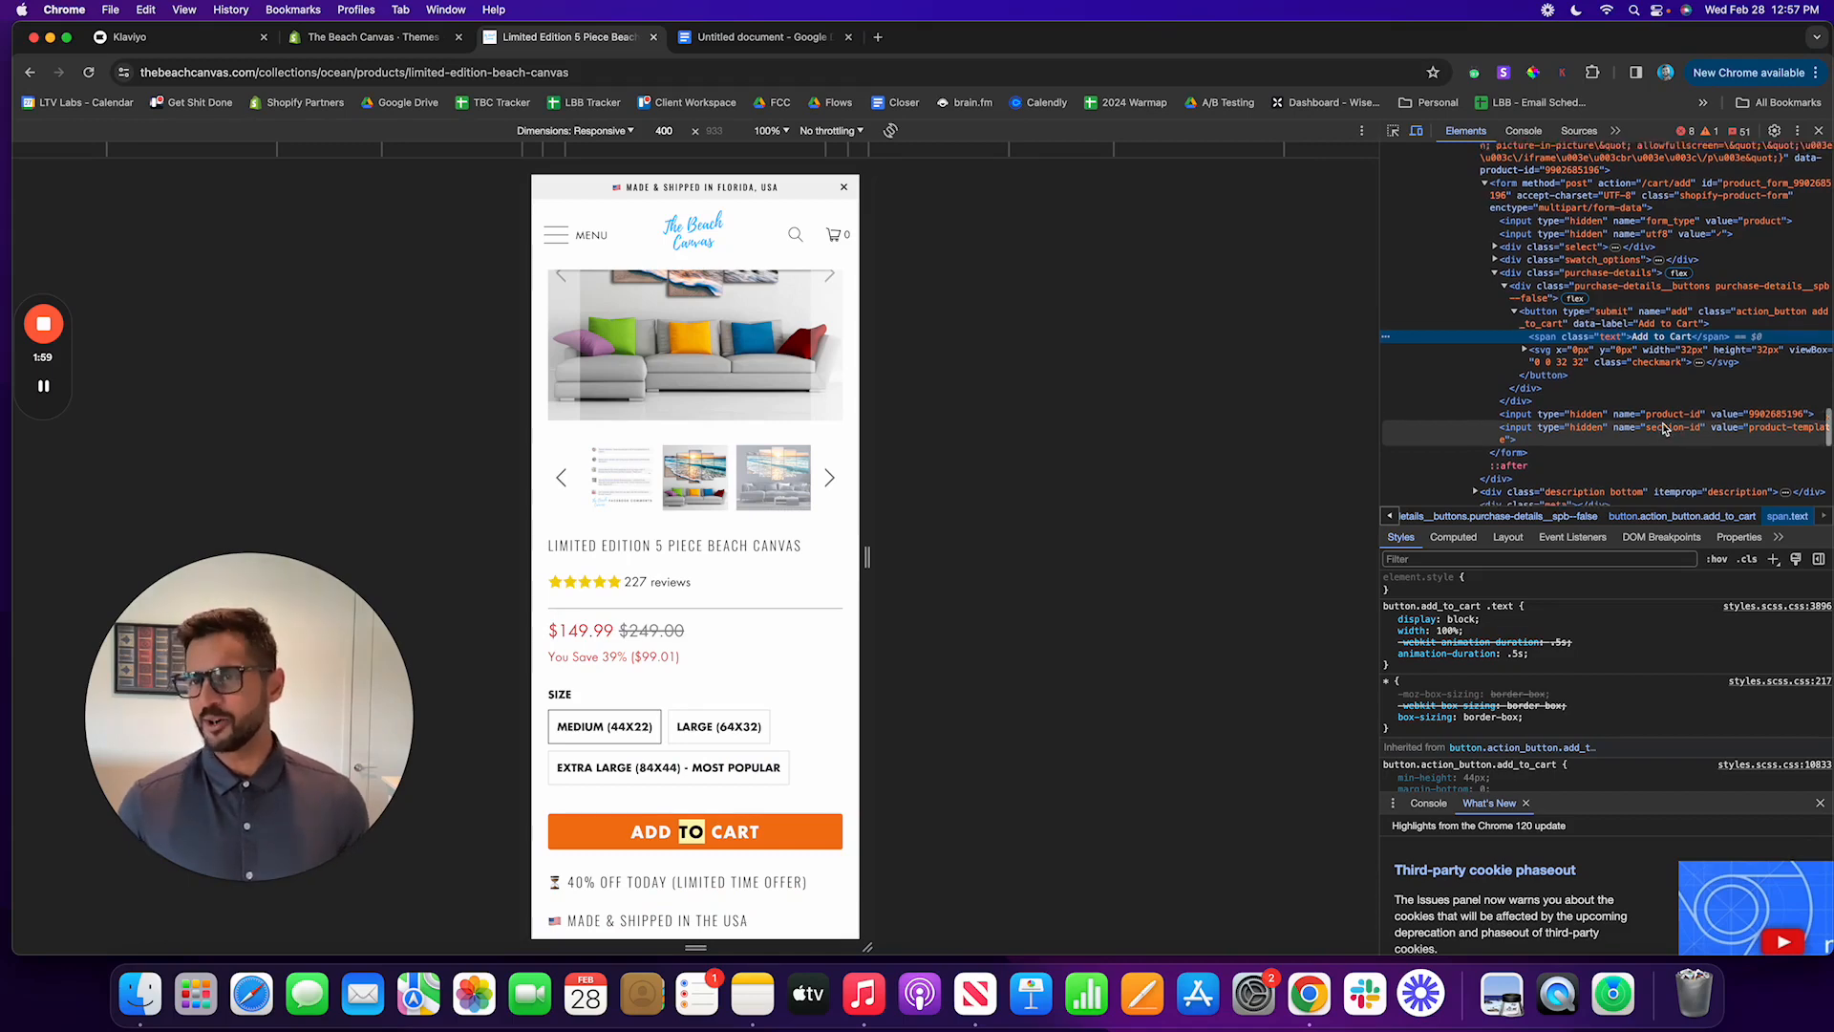
pyautogui.scroll(-10, 1667, 427)
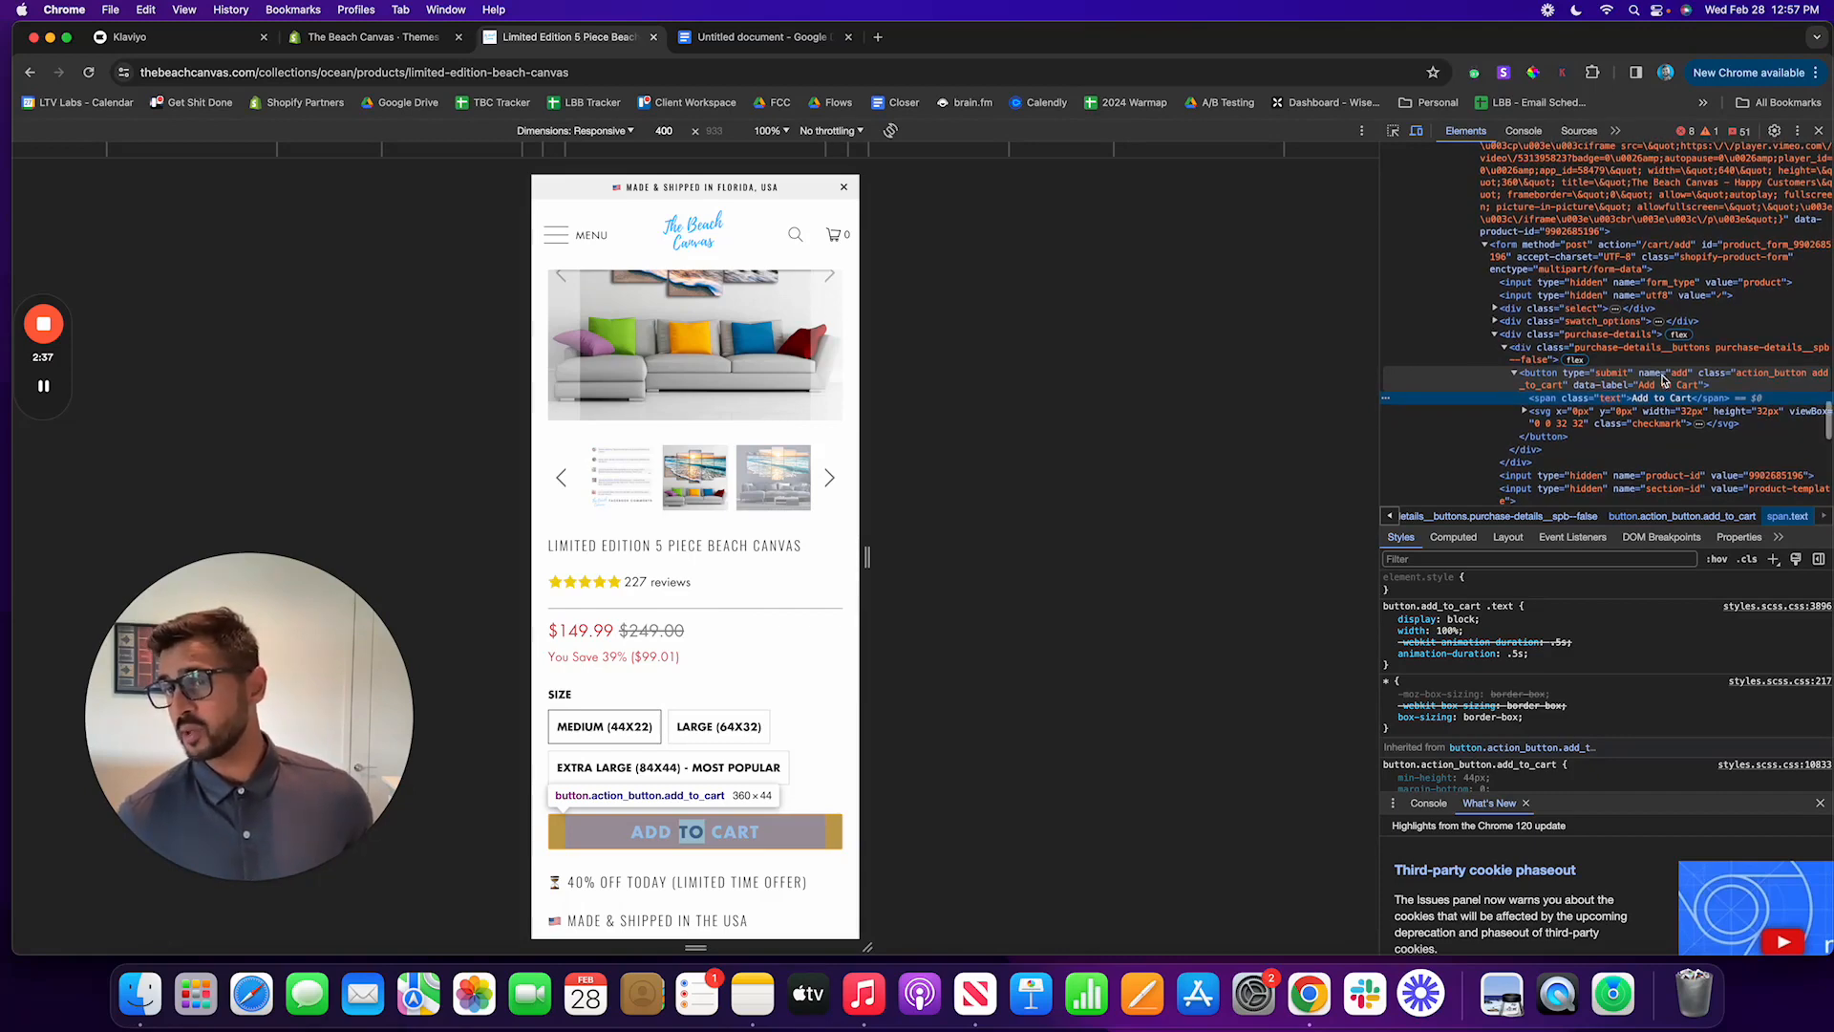
pyautogui.scroll(-1, 1553, 383)
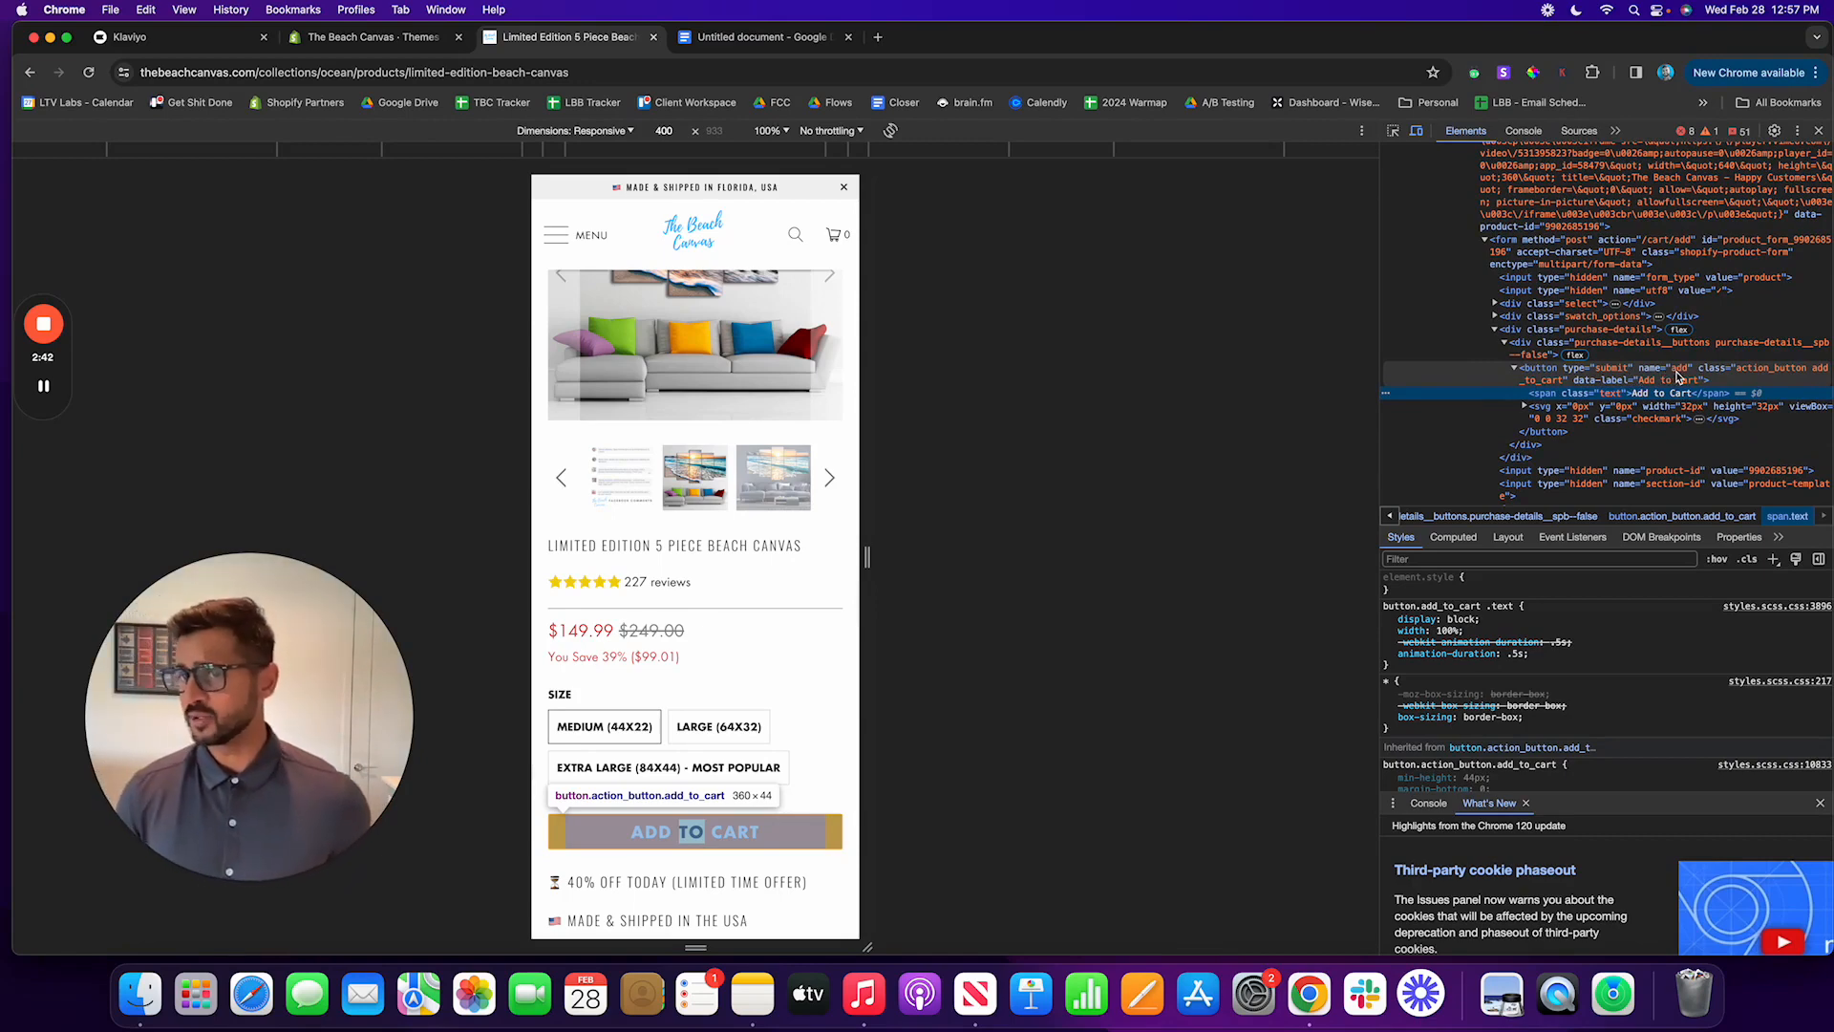
pyautogui.scroll(-1, 1534, 379)
# Step: Copy the whole button element with the classes action_button add_to_cart from the inspected HTML
pyautogui.click(1534, 380)
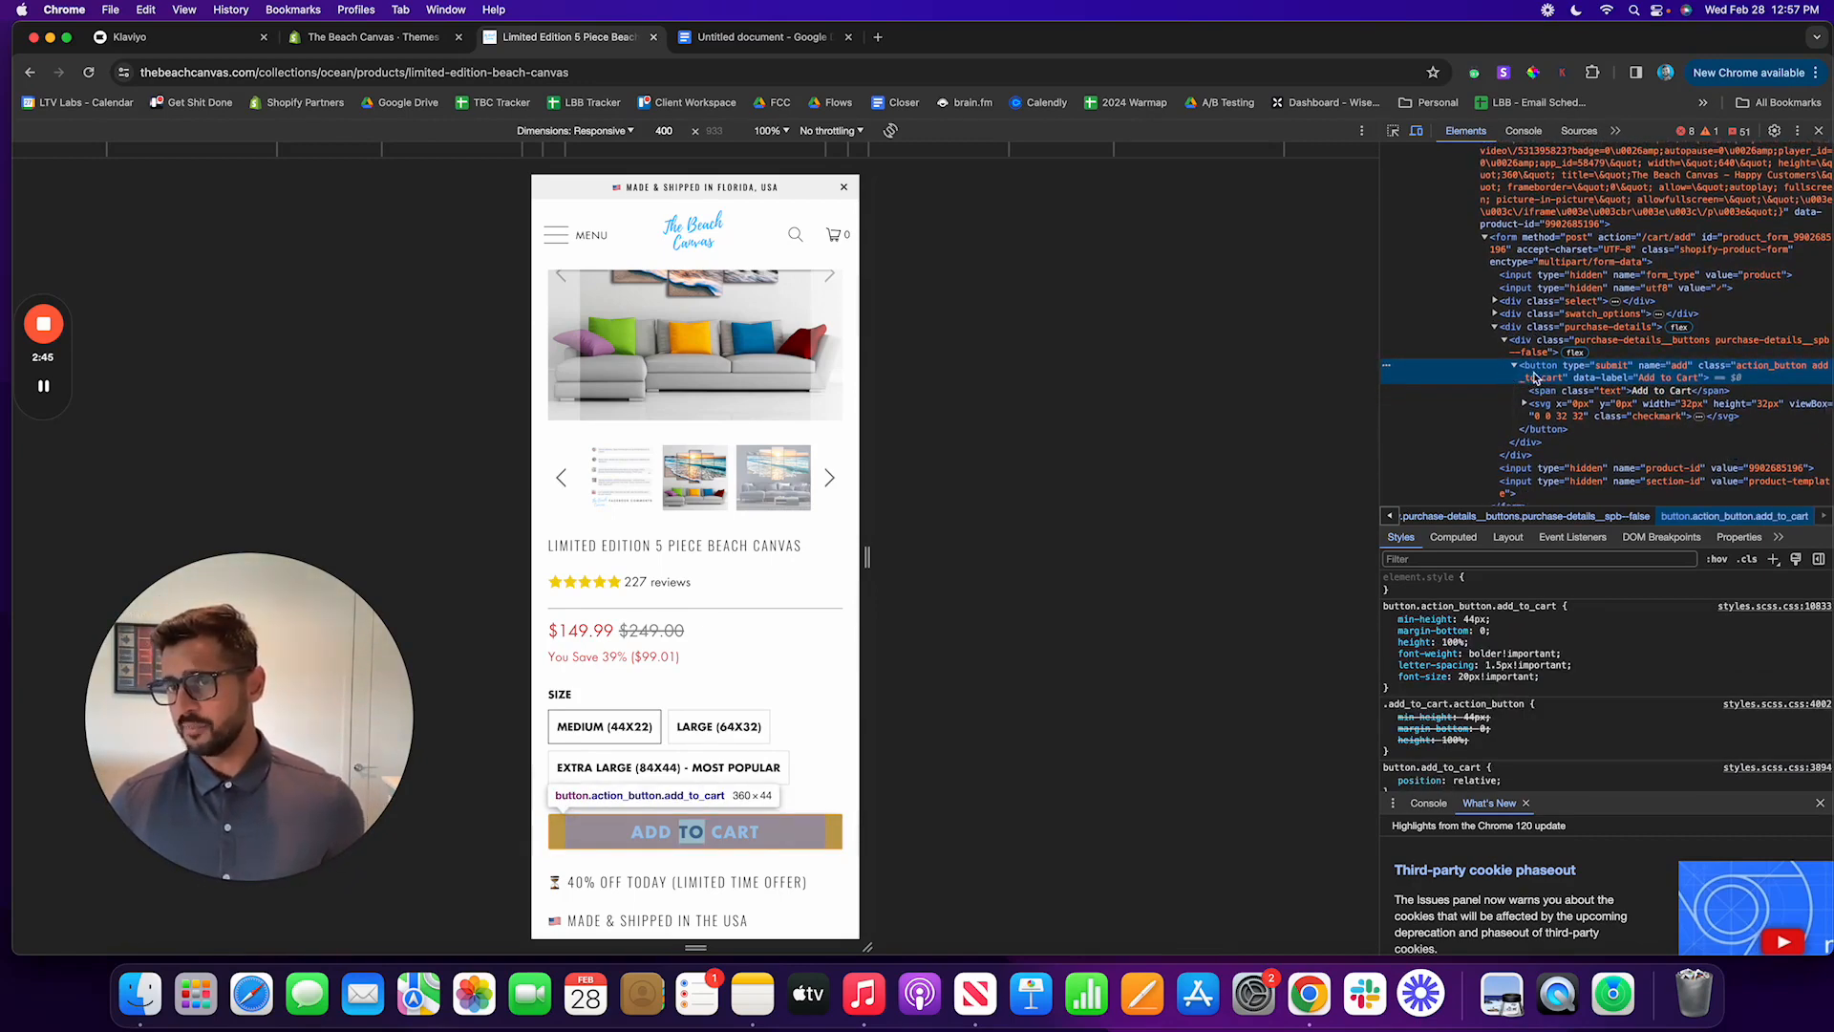
pyautogui.rightClick(1541, 378)
pyautogui.moveTo(1594, 503)
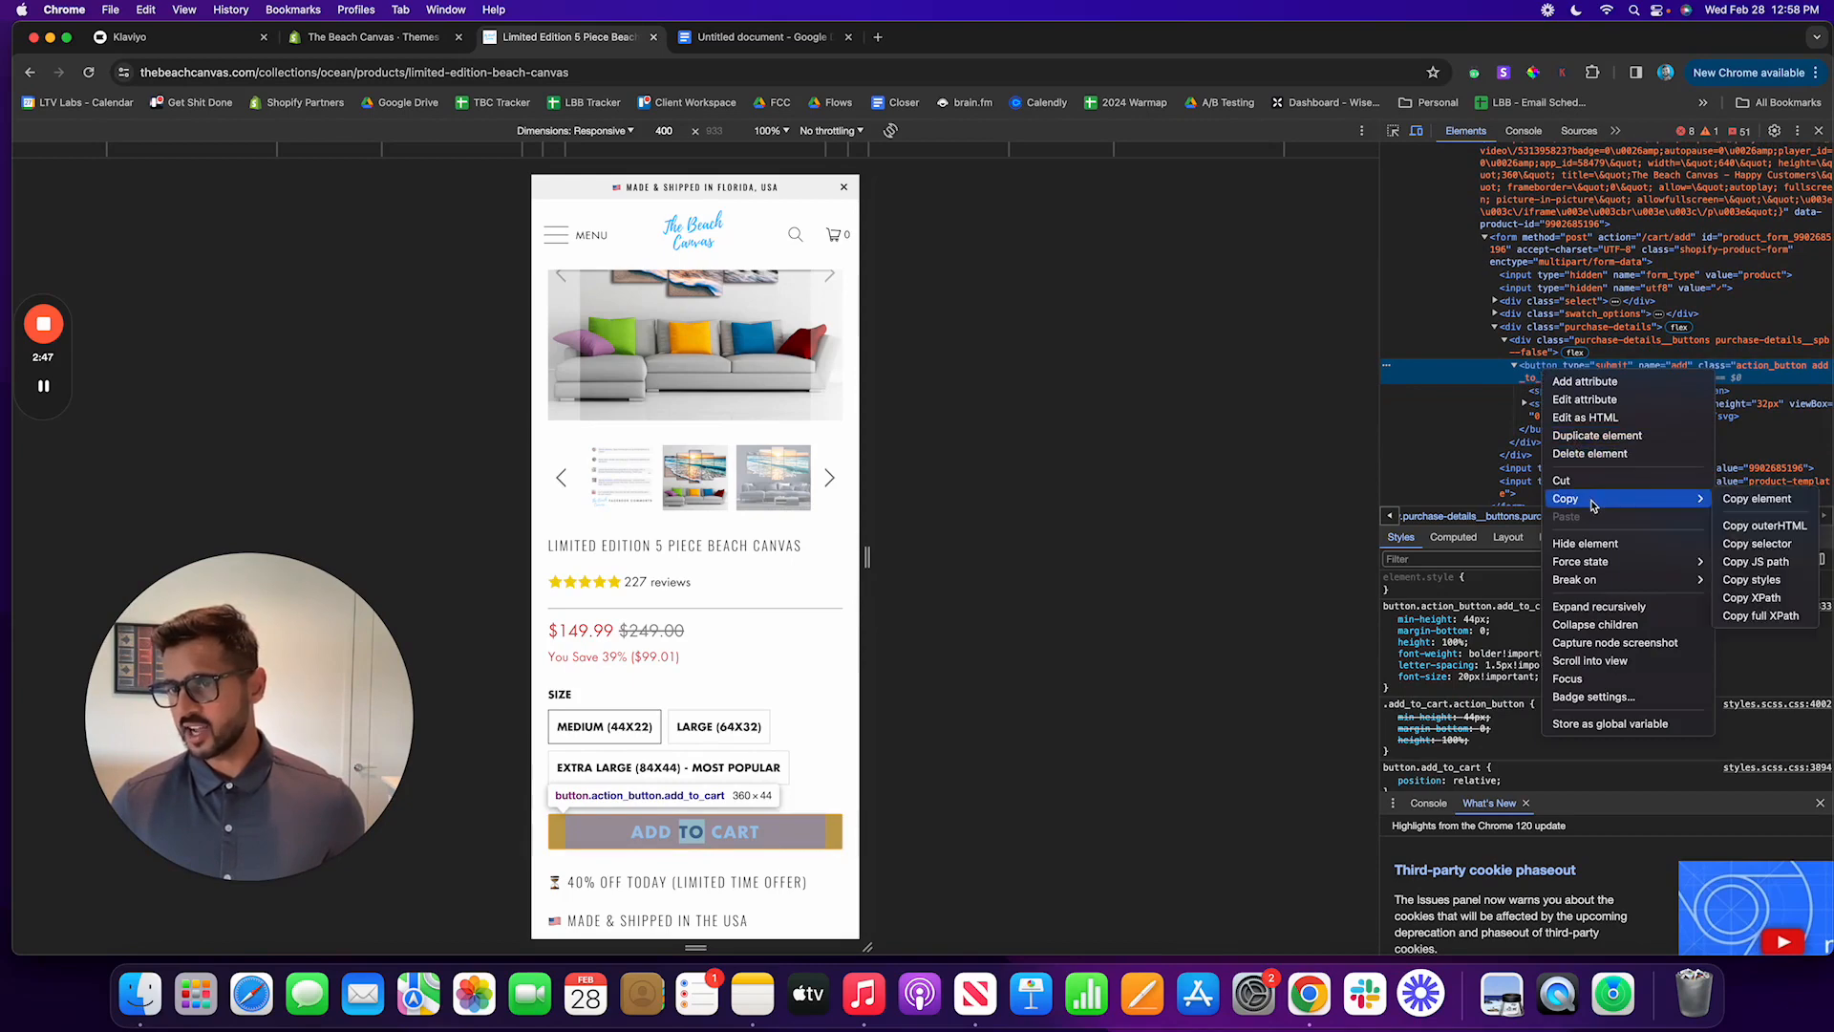
pyautogui.click(1756, 499)
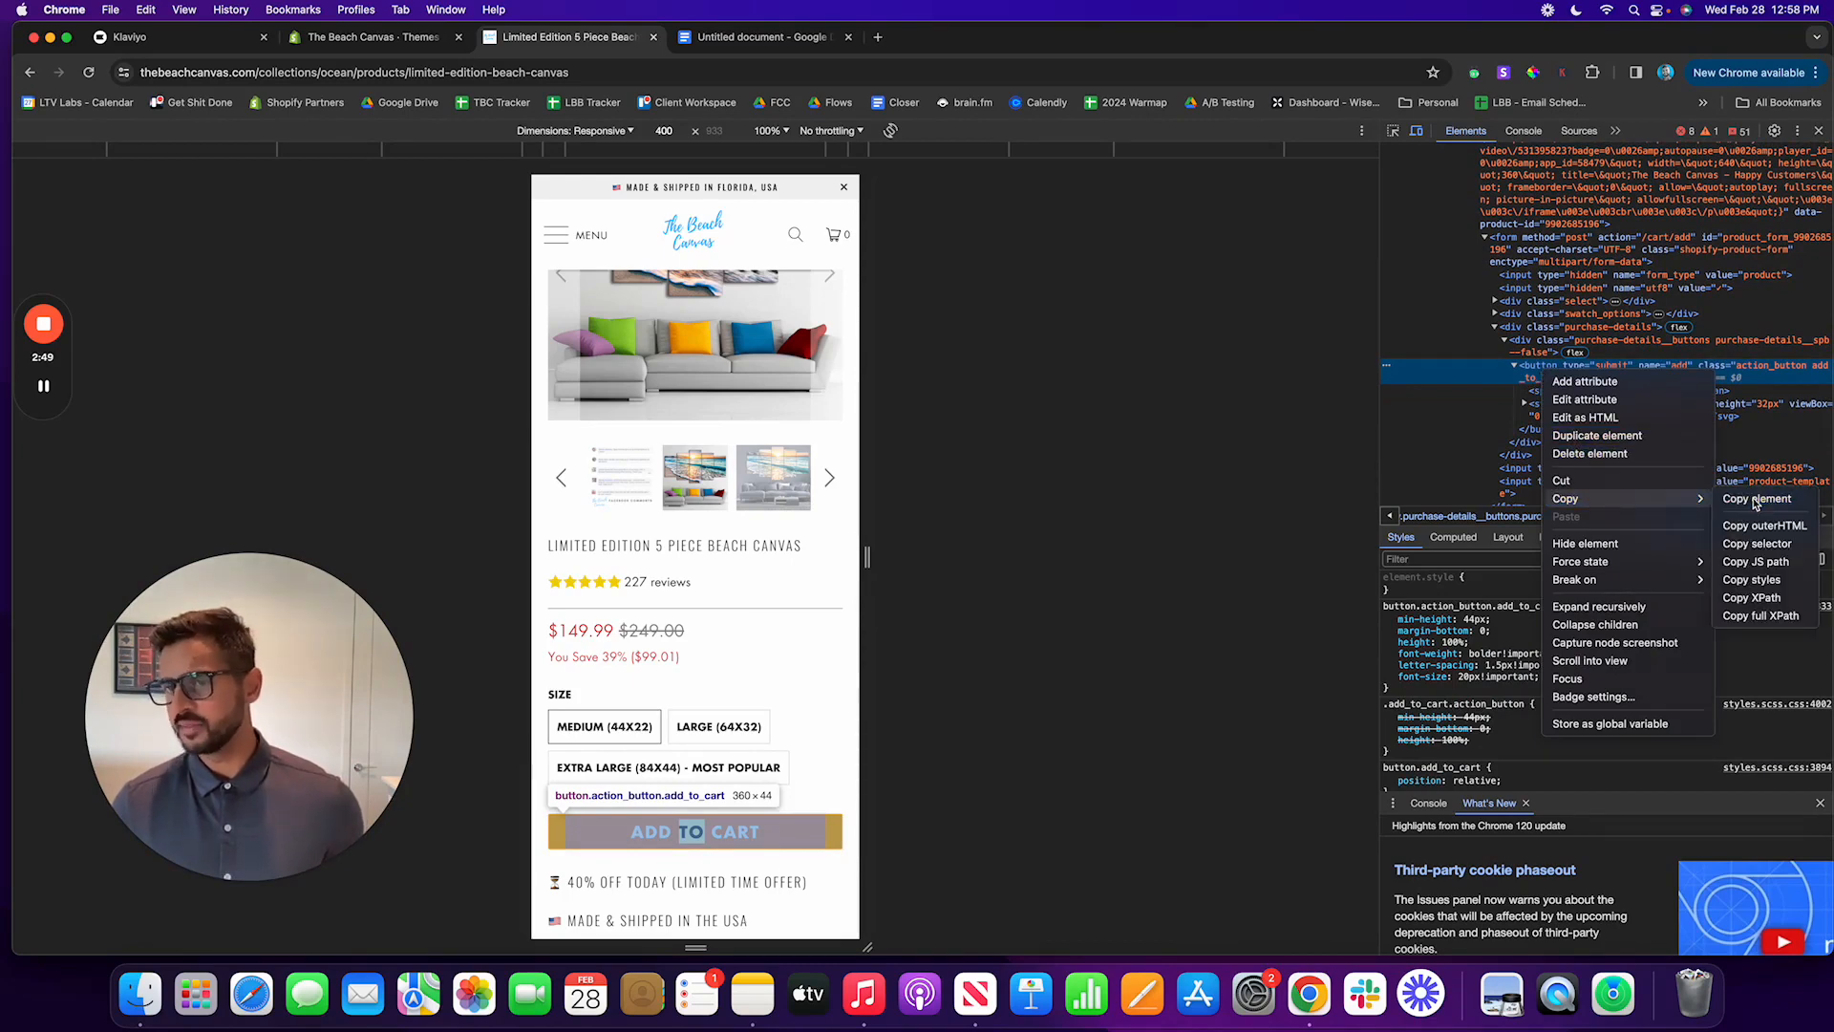
# Step: Switch to the Google Docs document and paste the copied button element on a new line below the script
pyautogui.click(755, 36)
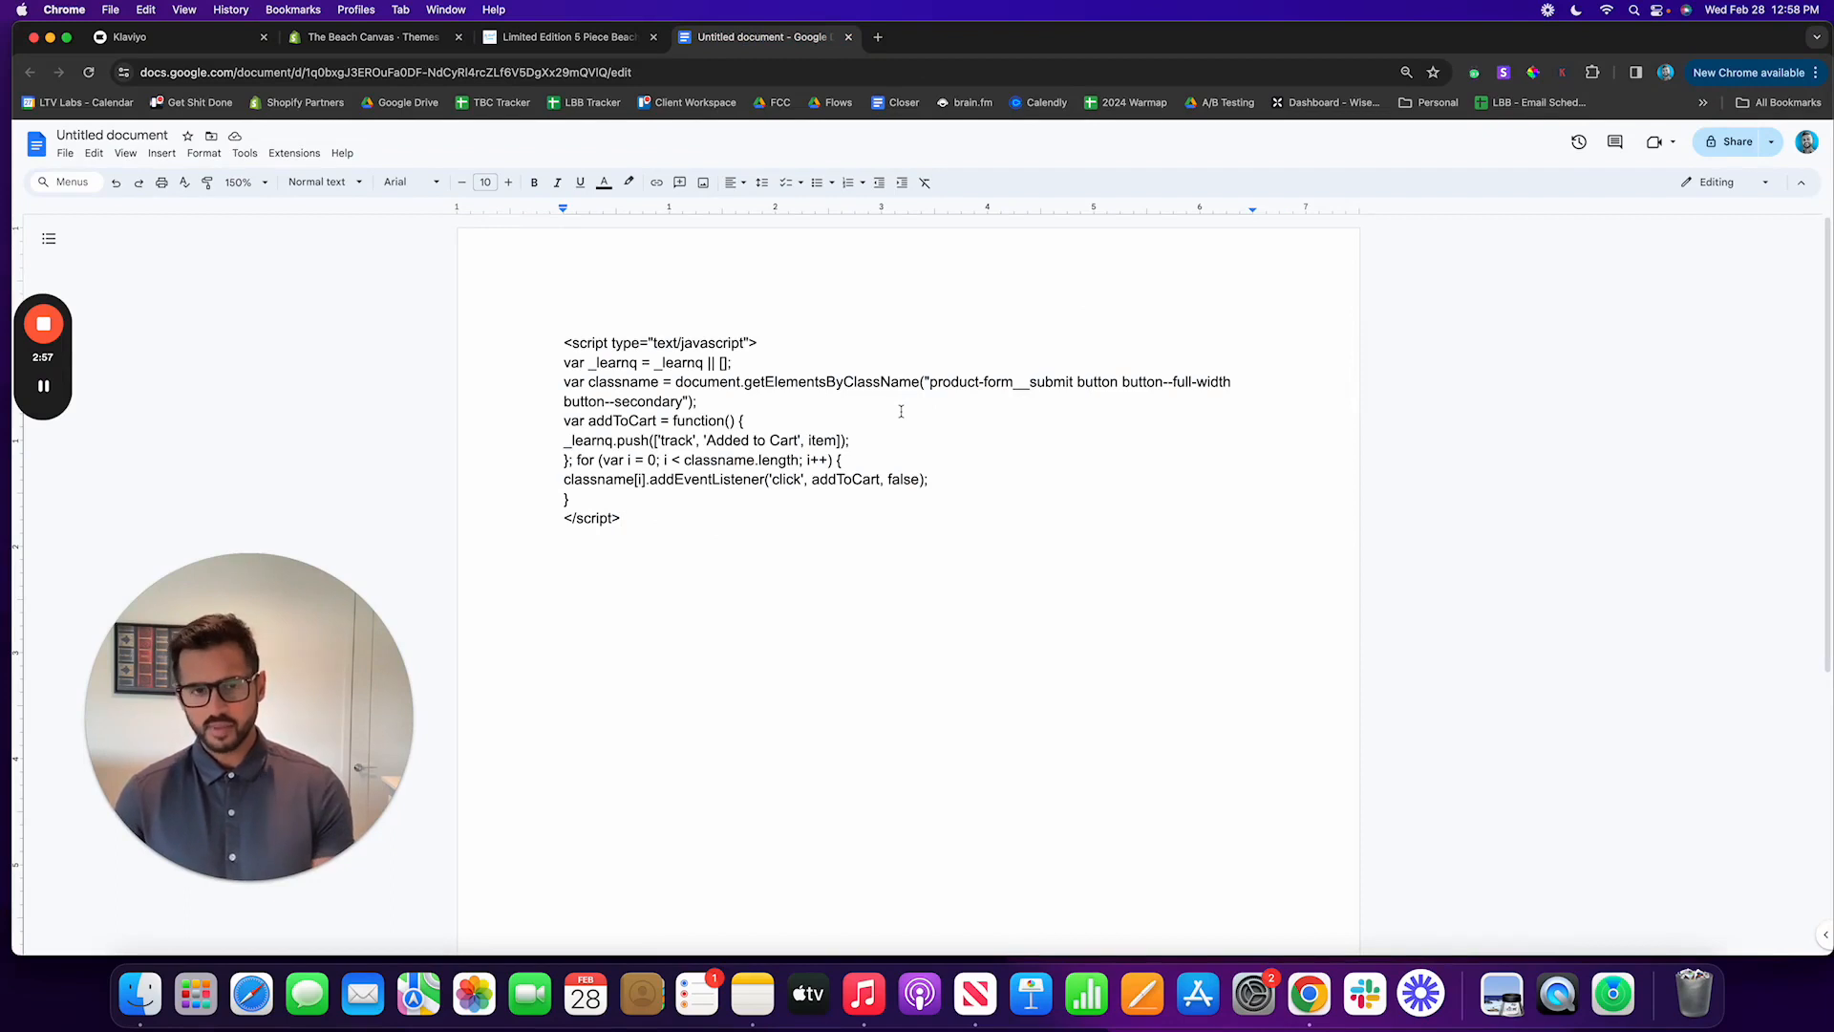
pyautogui.press('Return')
pyautogui.press('Return')
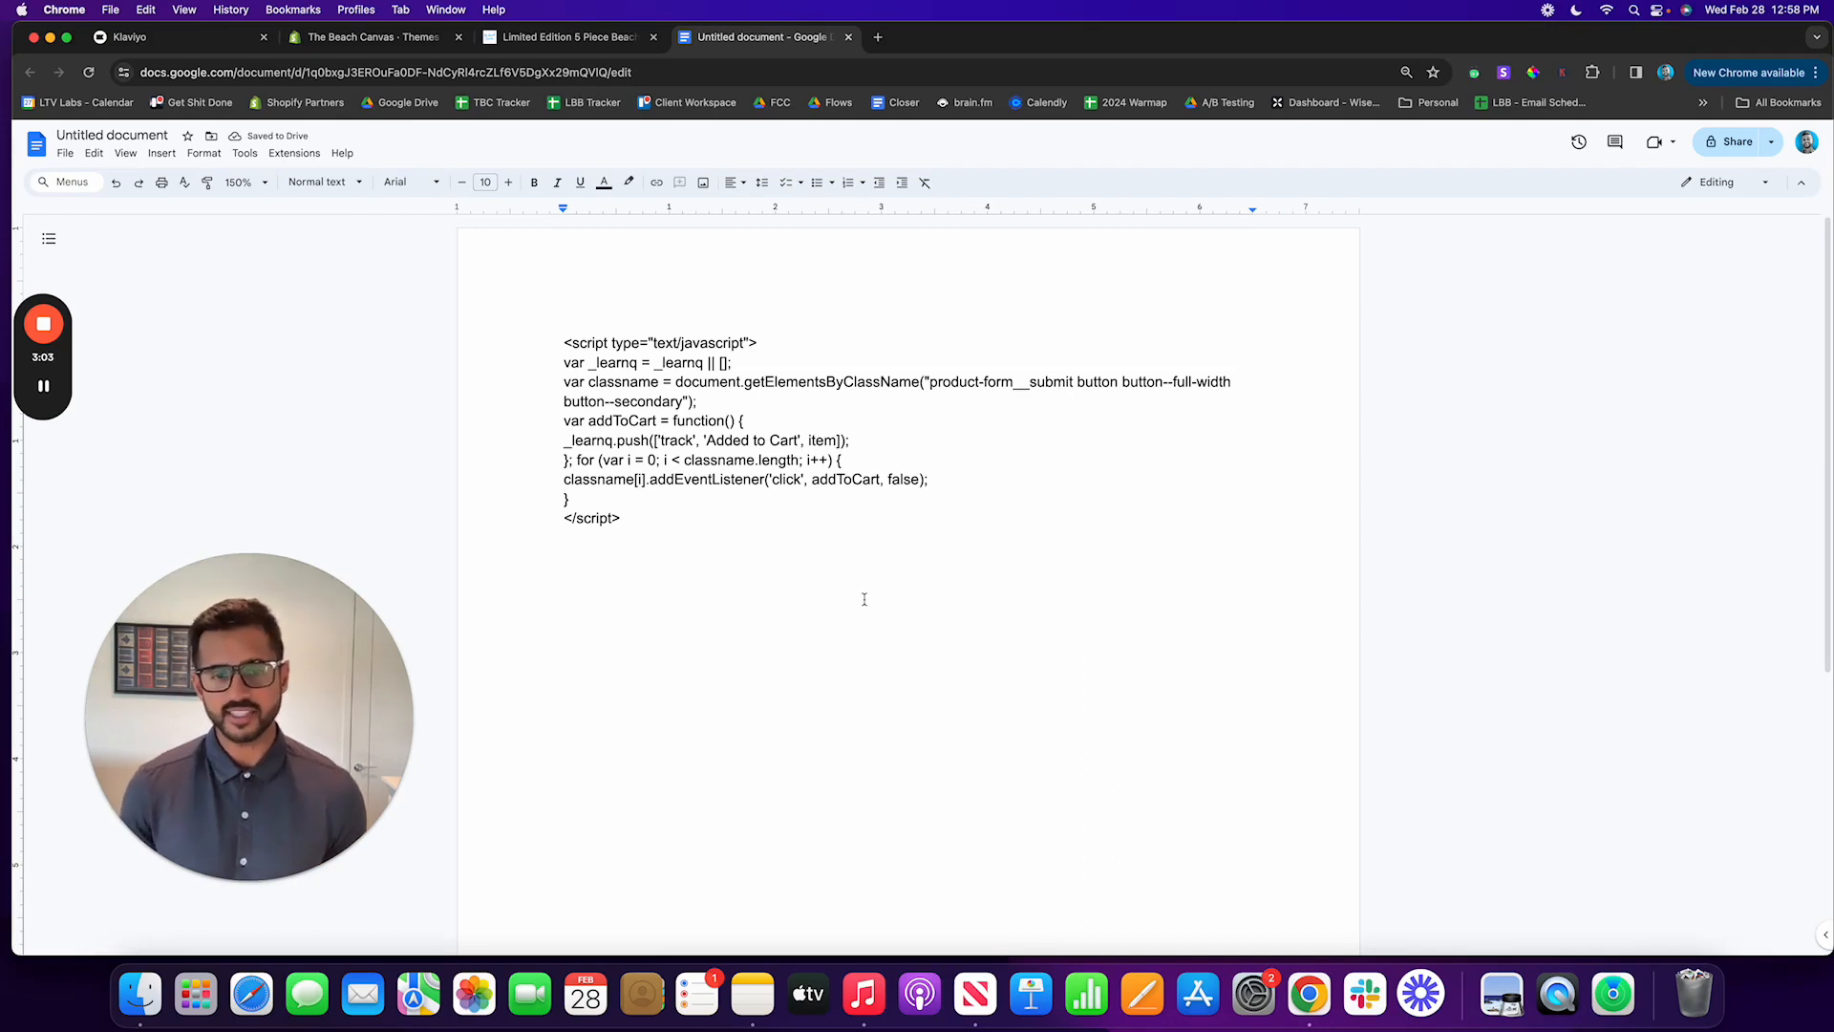
pyautogui.press('Return')
pyautogui.press('super+v')
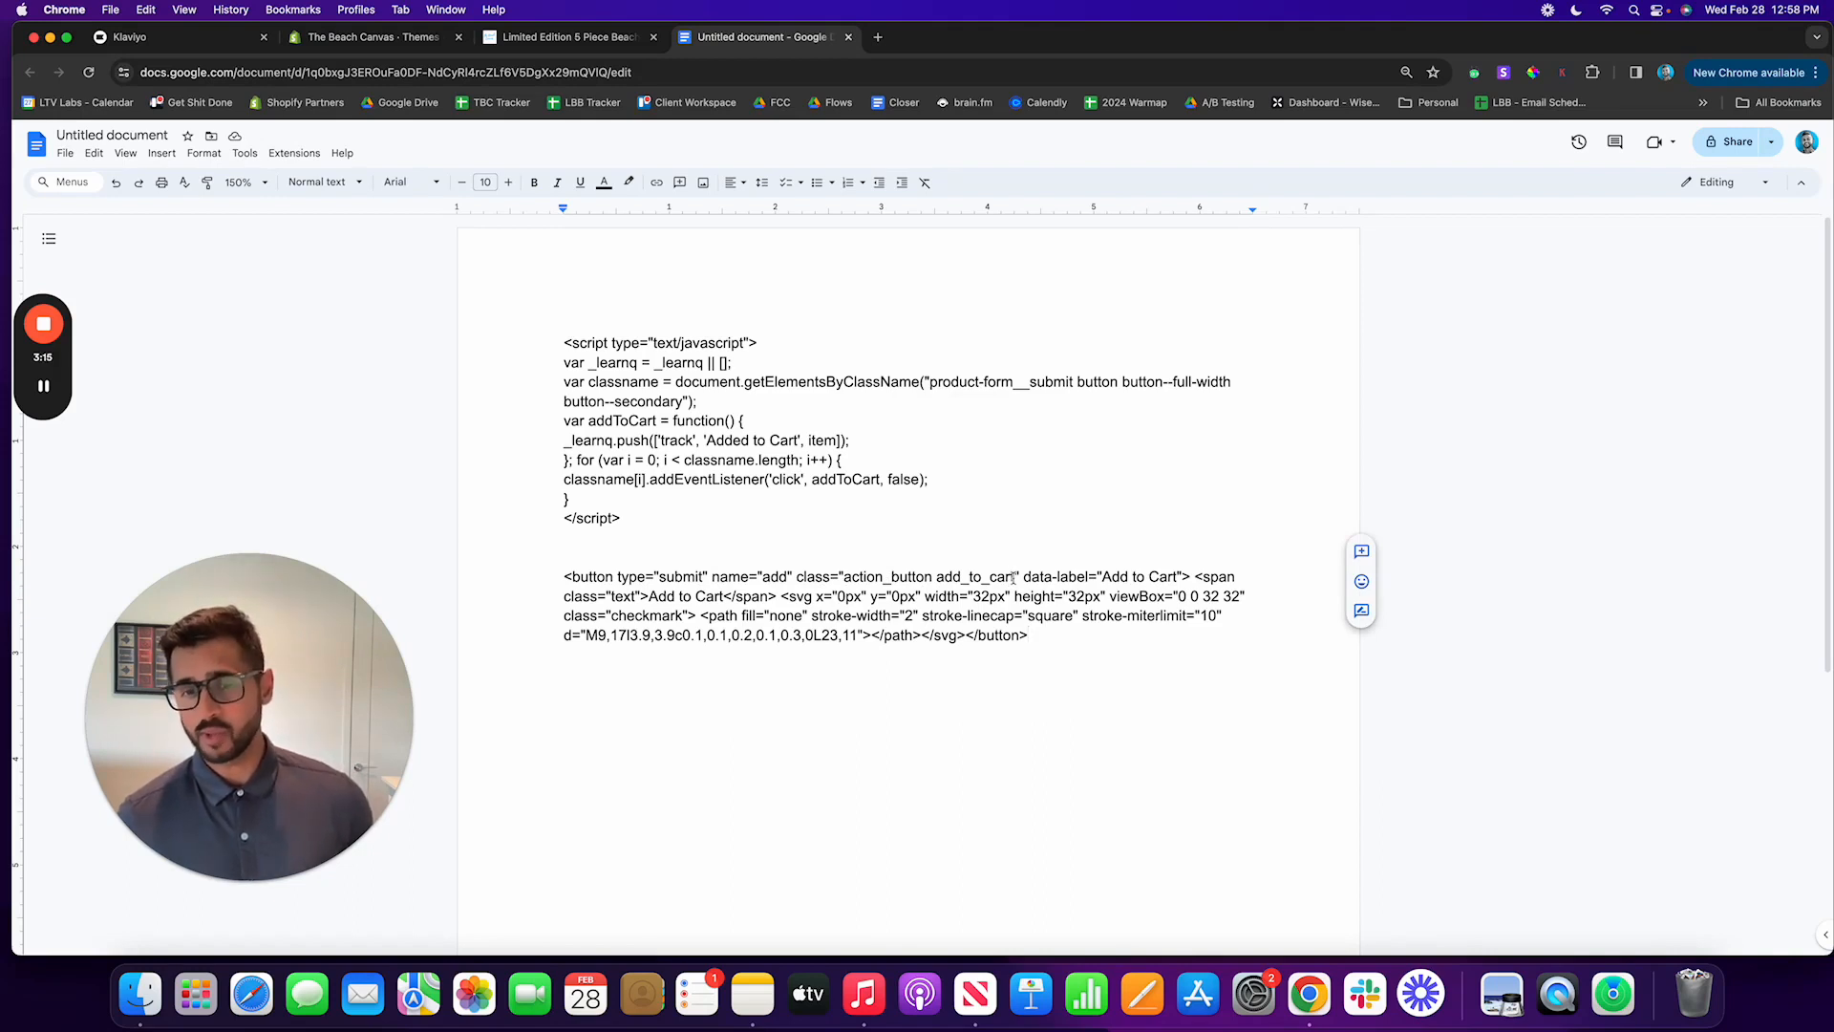
# Step: Highlight the class name action_button add_to_cart in yellow within the pasted button element
pyautogui.moveTo(1013, 577); pyautogui.dragTo(906, 578)
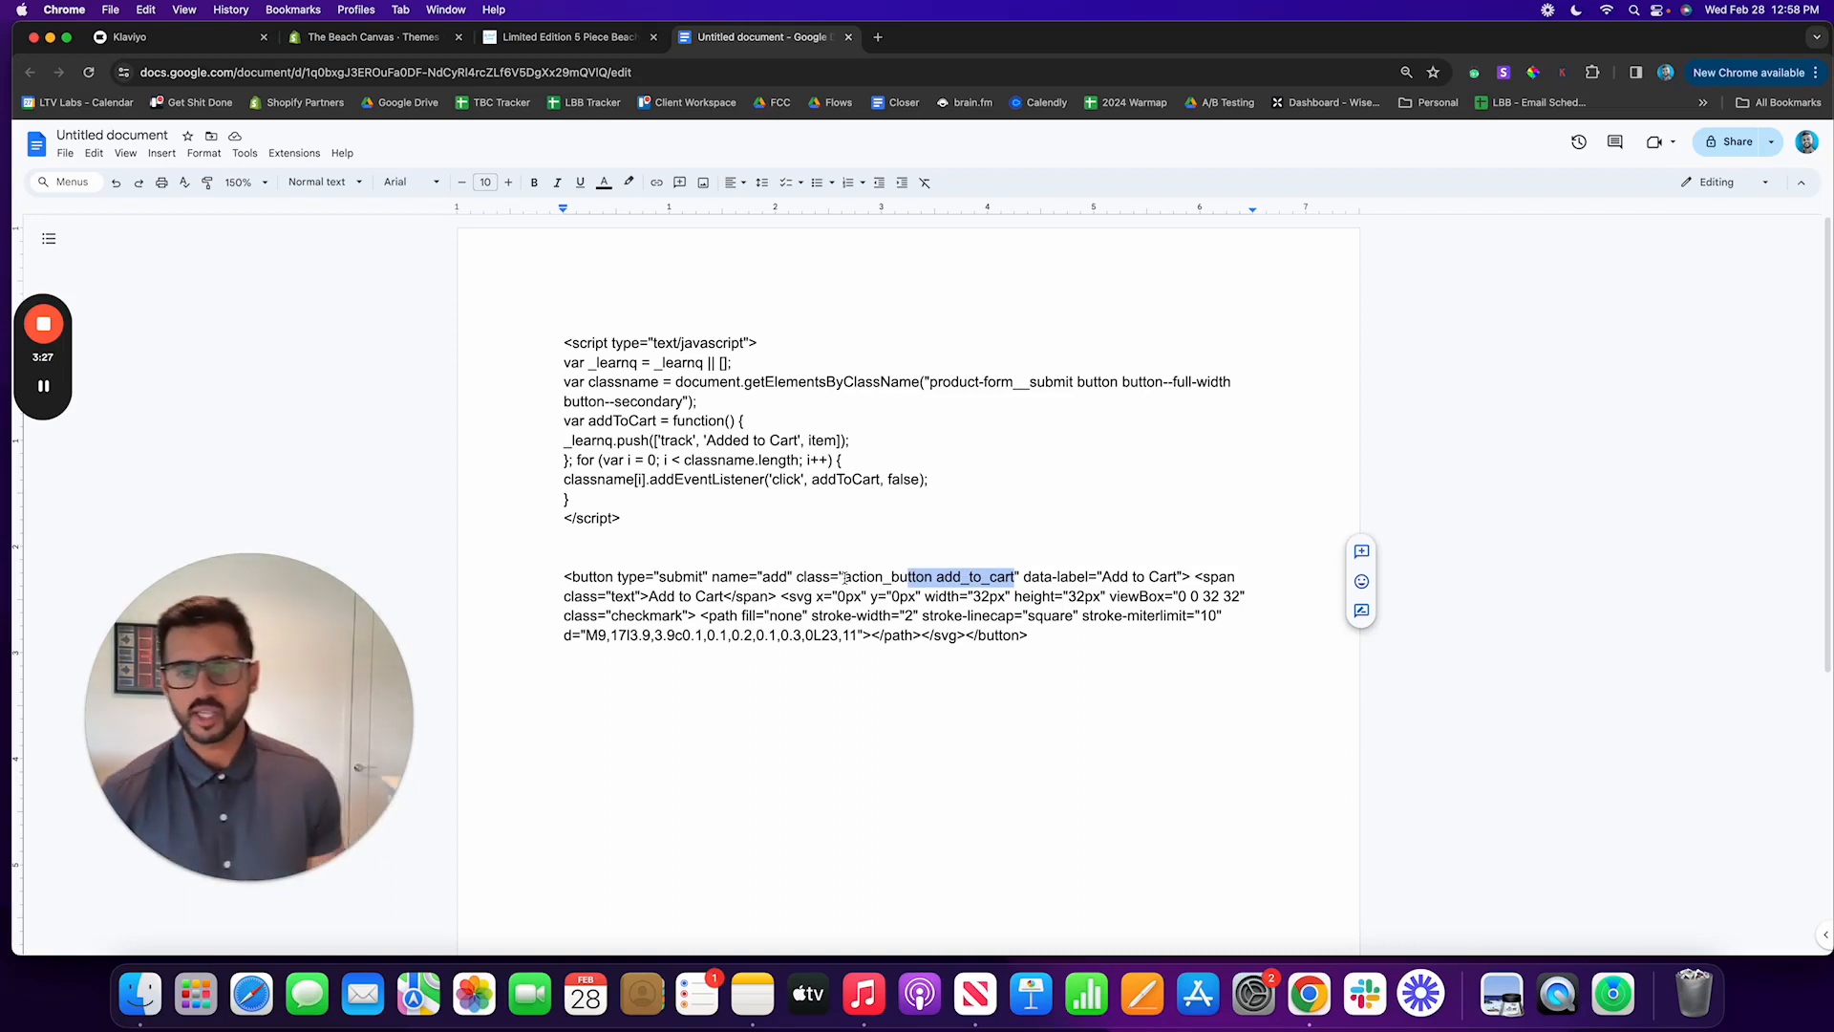
pyautogui.moveTo(844, 578); pyautogui.dragTo(1018, 580)
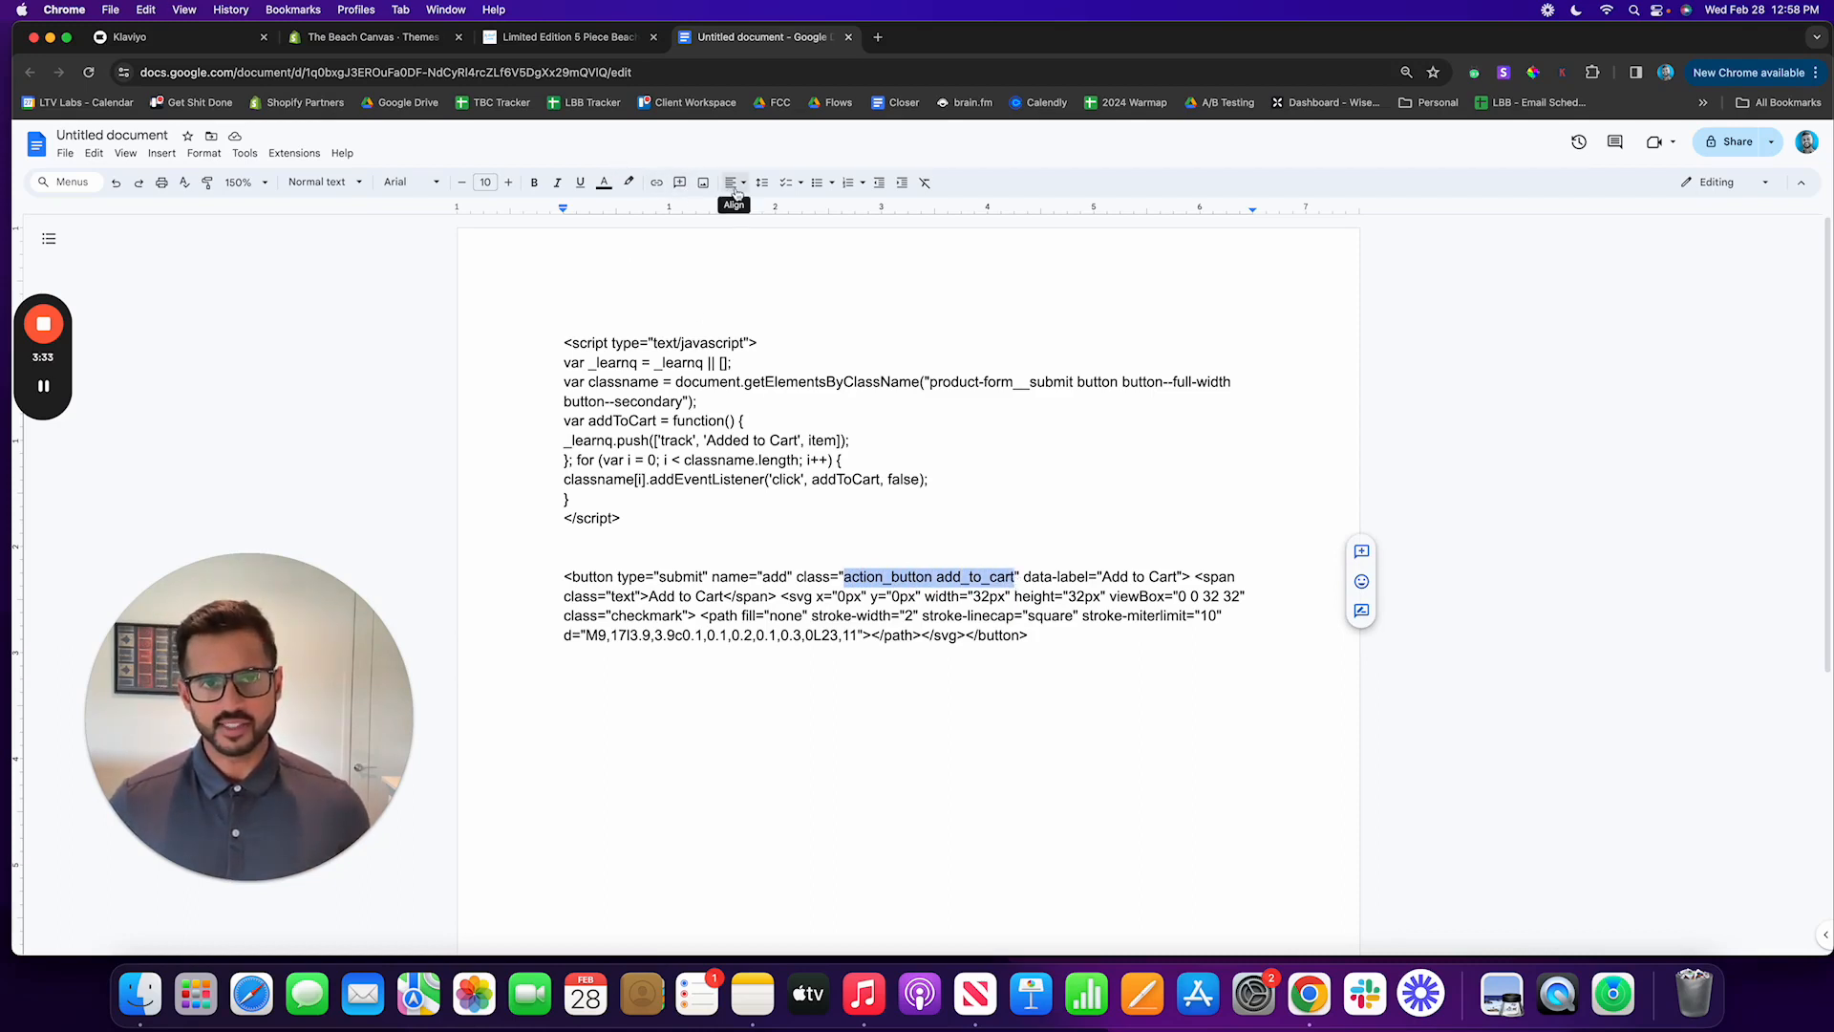
pyautogui.click(628, 182)
pyautogui.click(680, 249)
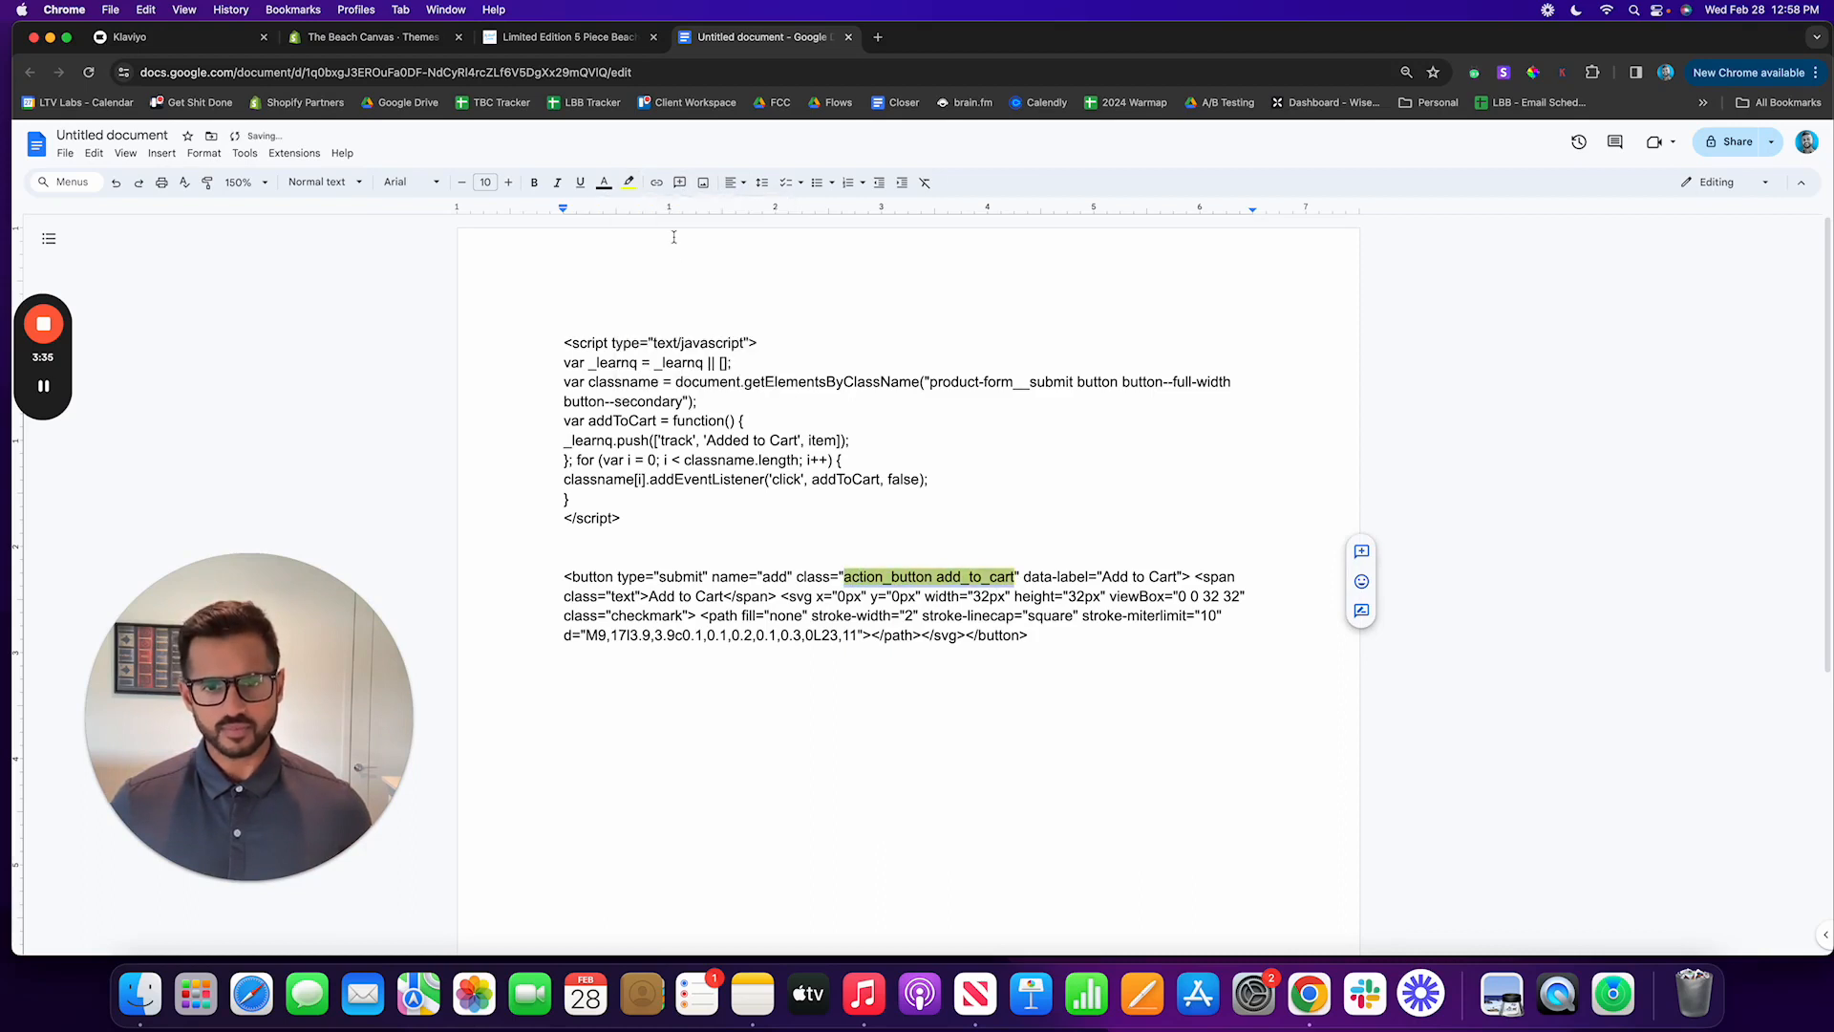
pyautogui.click(1086, 616)
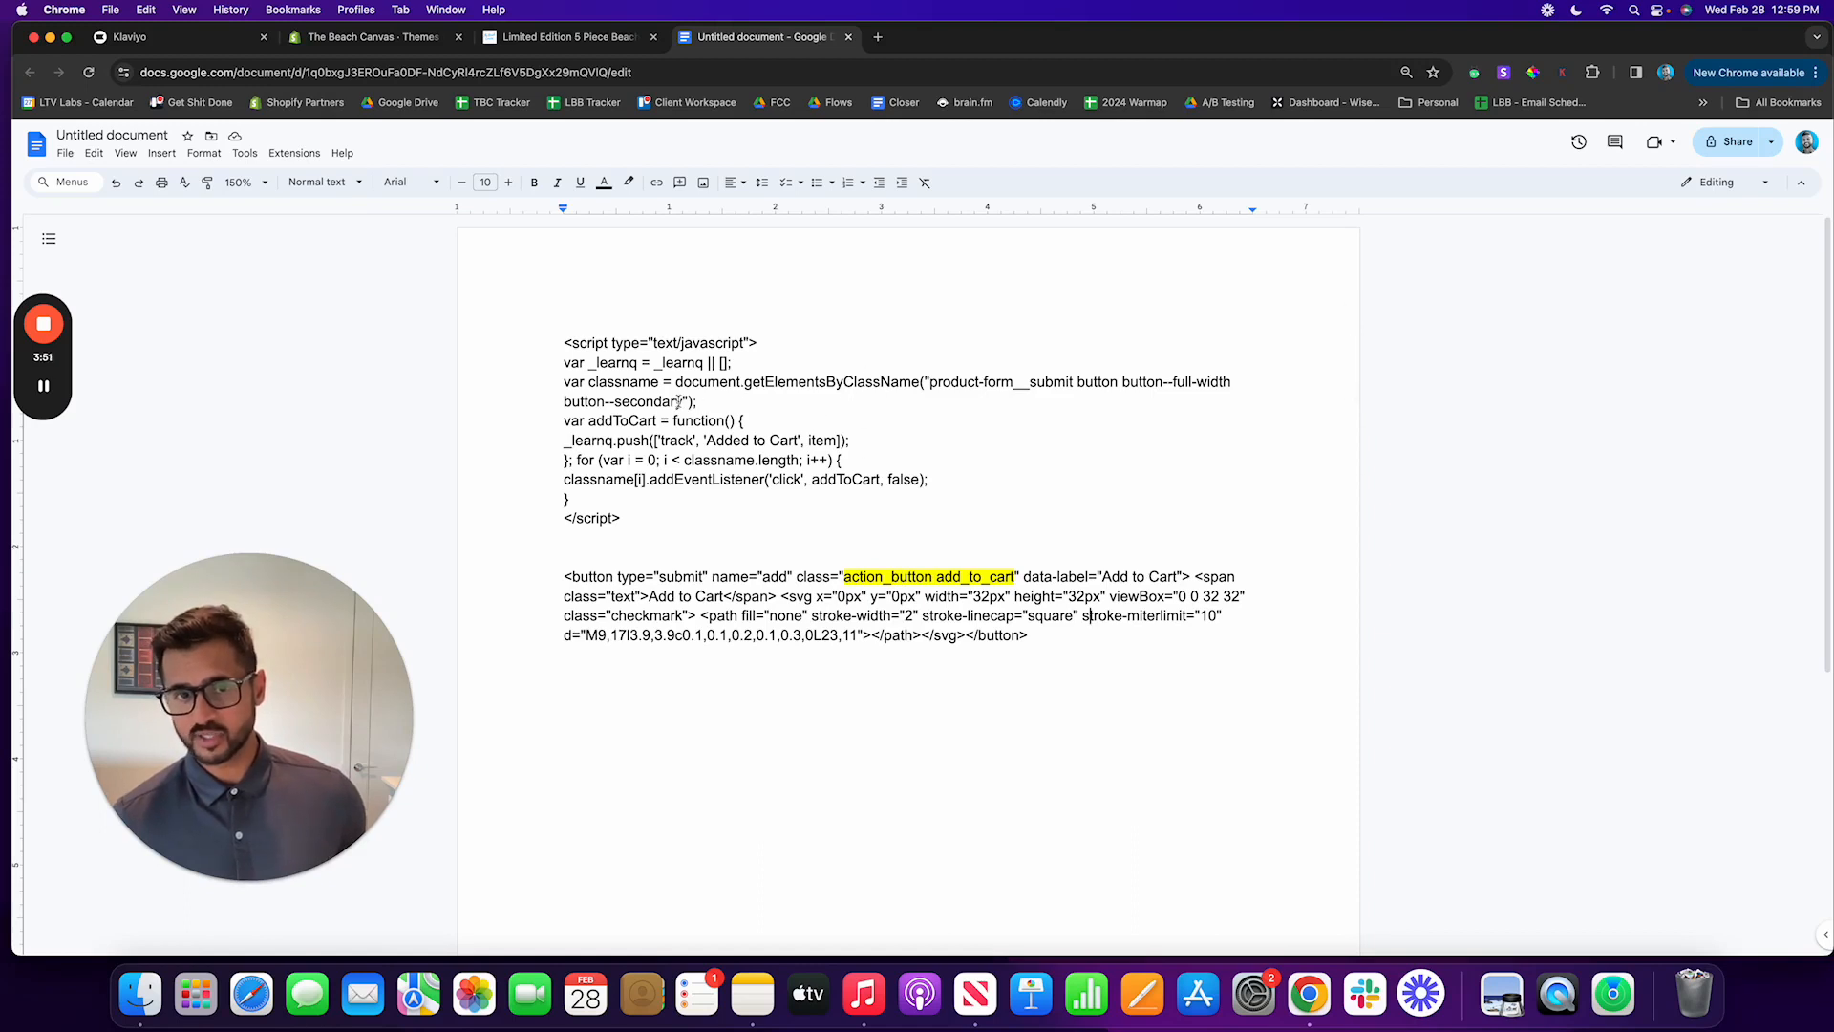
# Step: Replace the class name inside getElementsByClassName in the script with action_button add_to_cart
pyautogui.moveTo(683, 402); pyautogui.dragTo(931, 382)
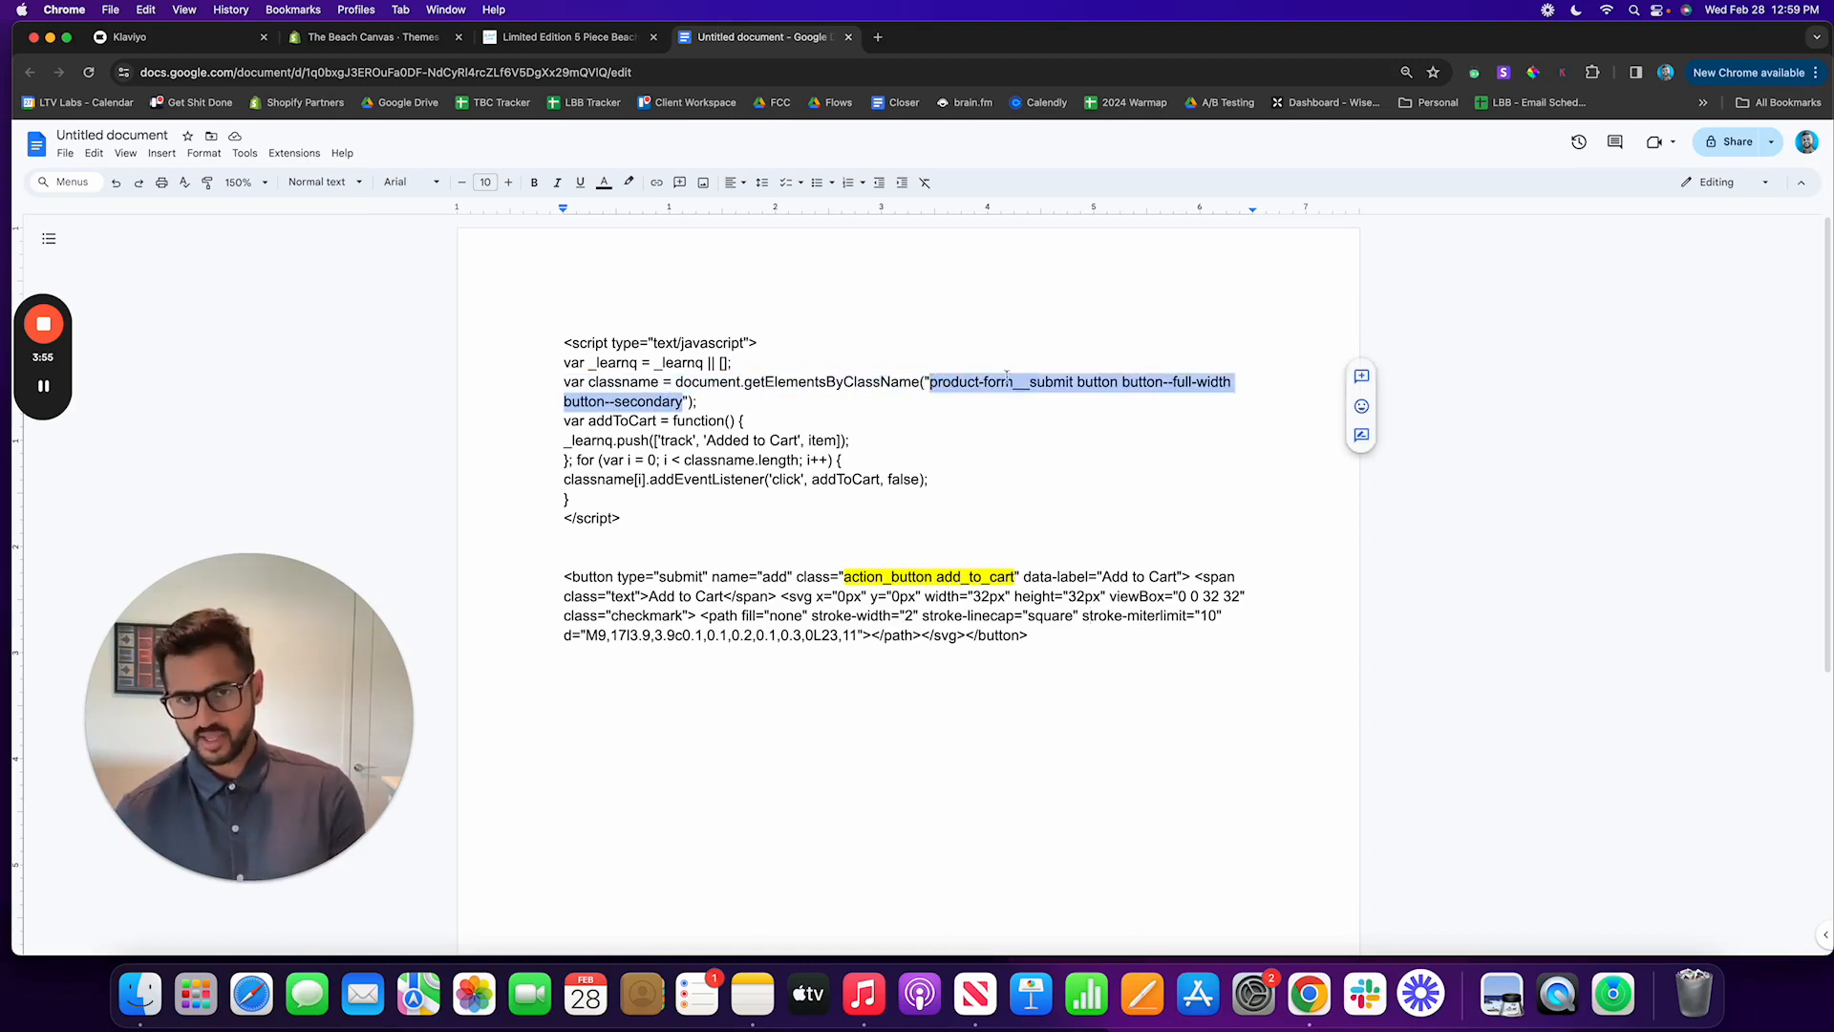
pyautogui.press('BackSpace')
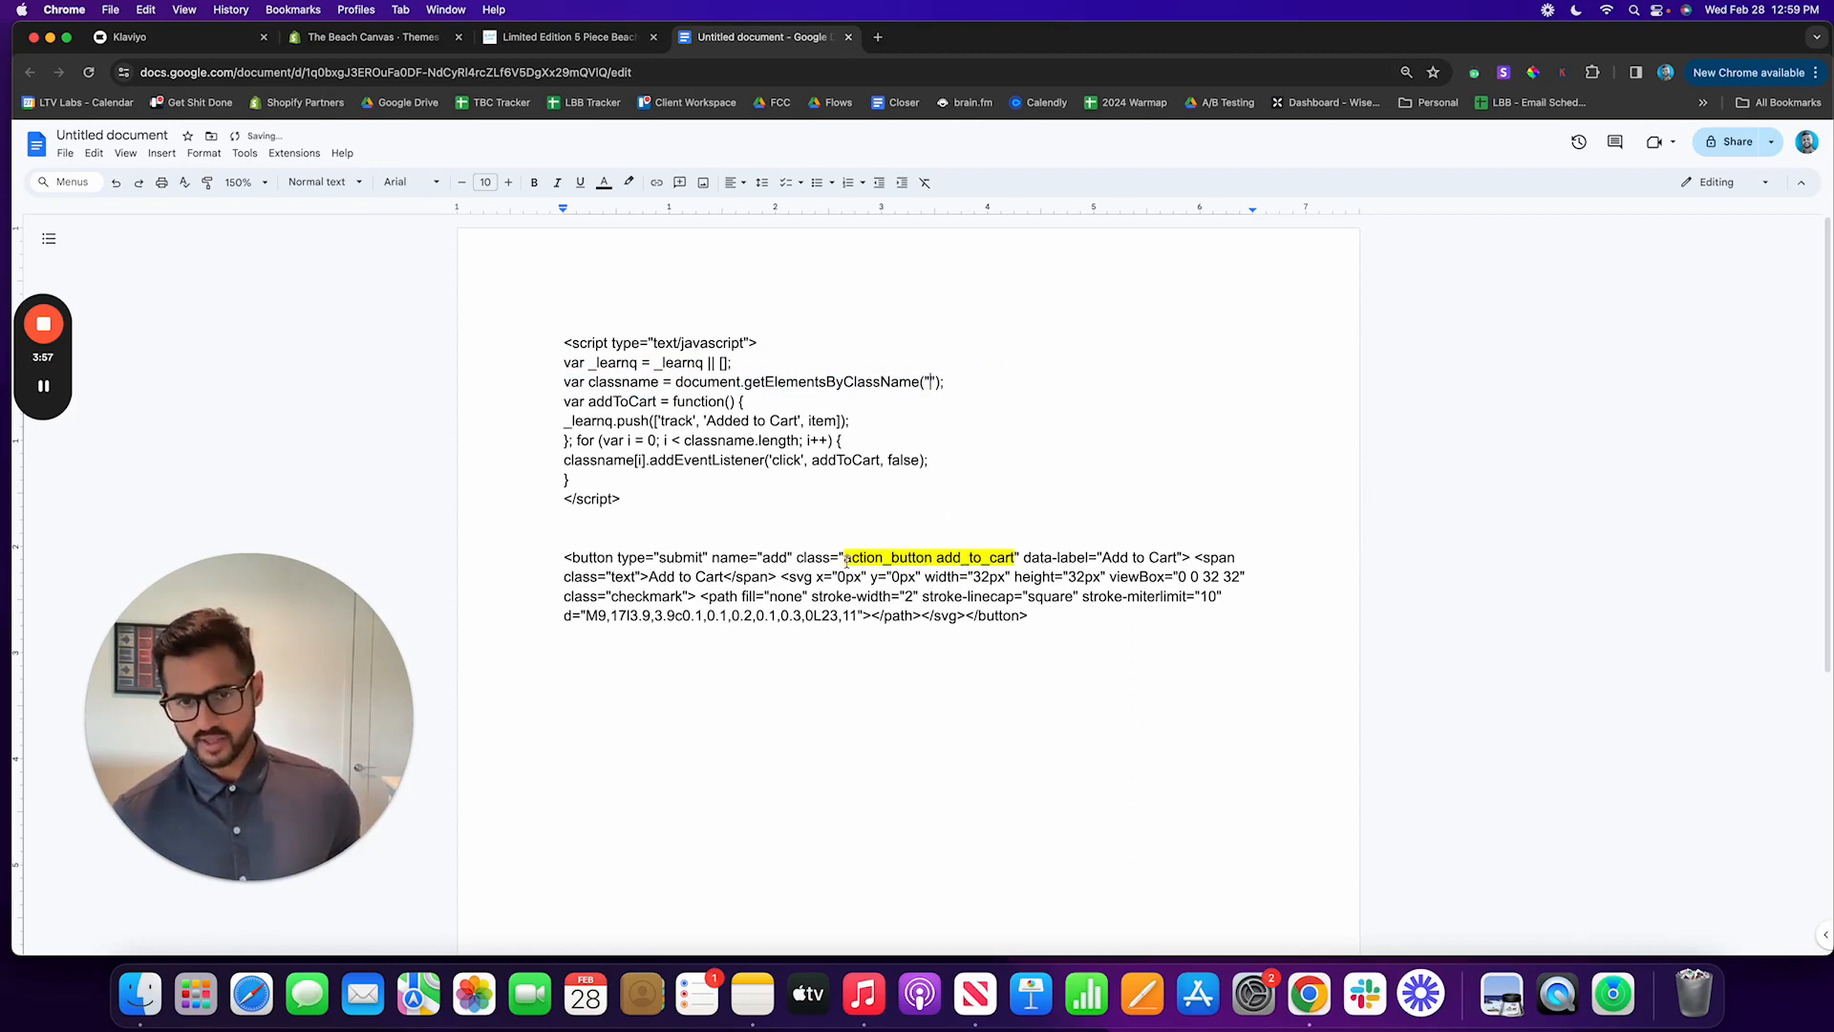
pyautogui.press('super+v')
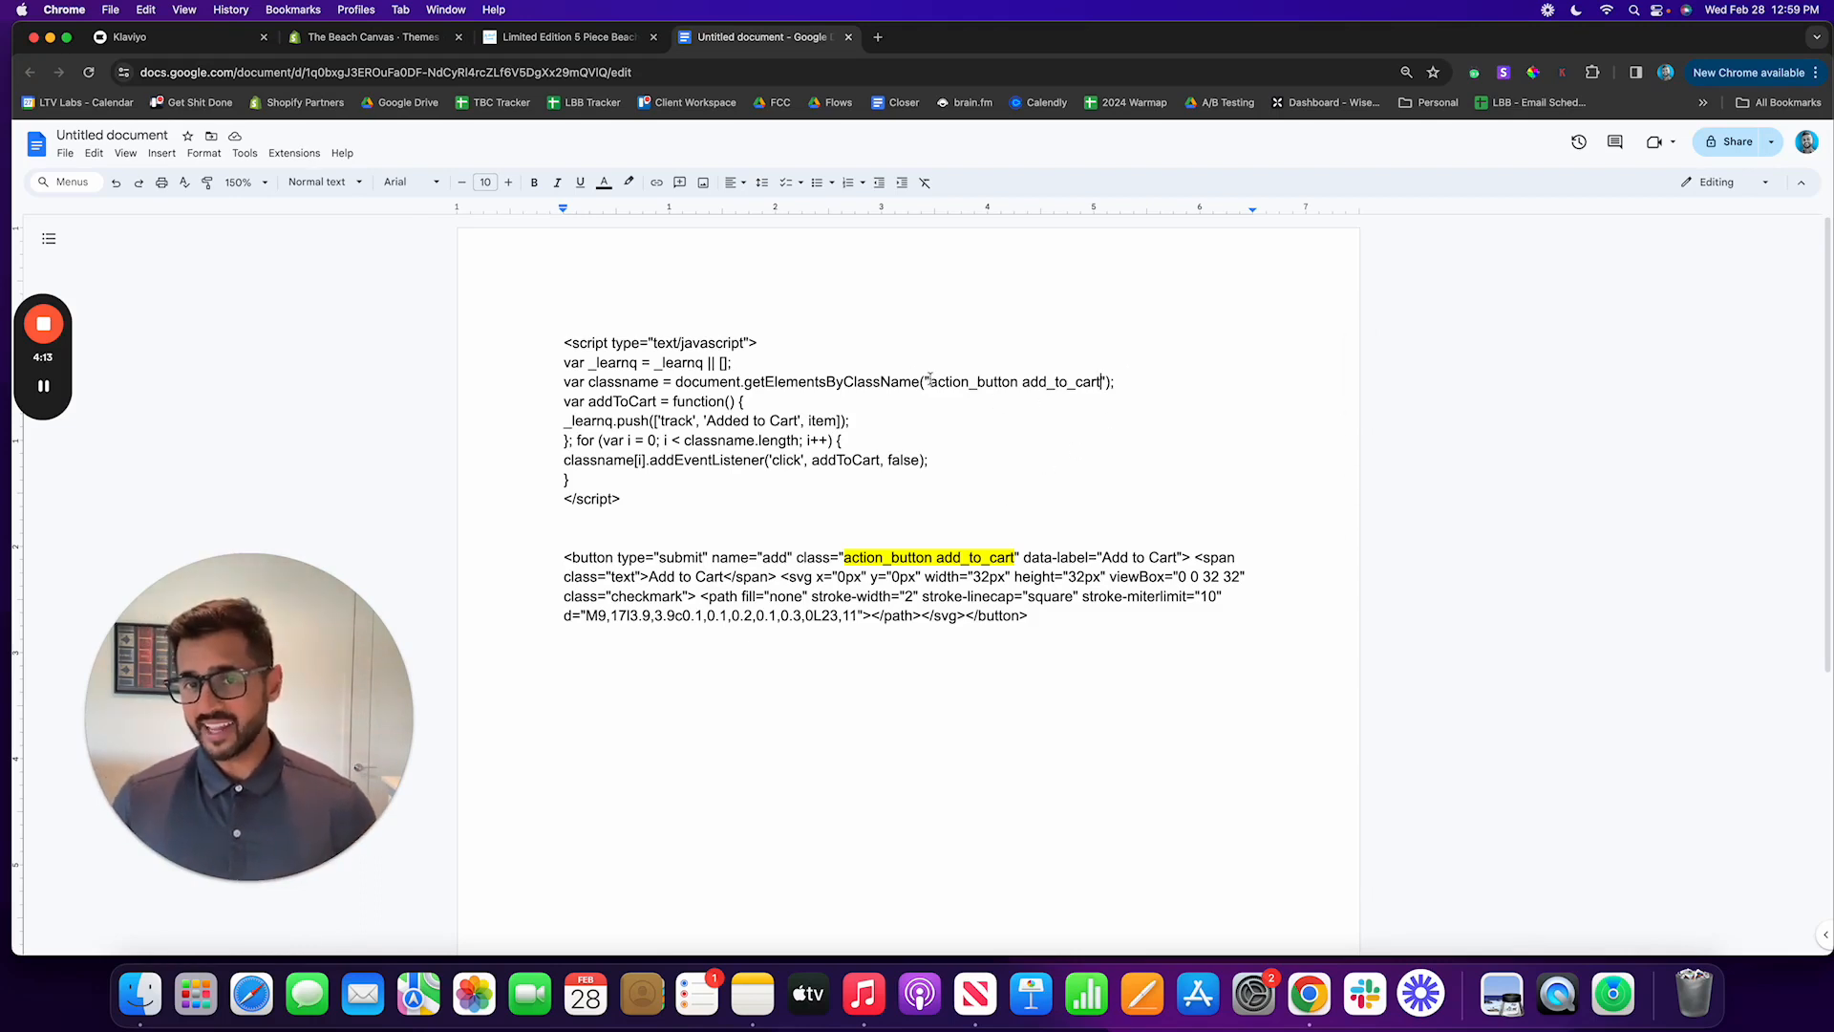
# Step: Check the new class name and copy the entire Added to Cart script, from its opening to its closing script tag
pyautogui.moveTo(930, 382); pyautogui.dragTo(1102, 385)
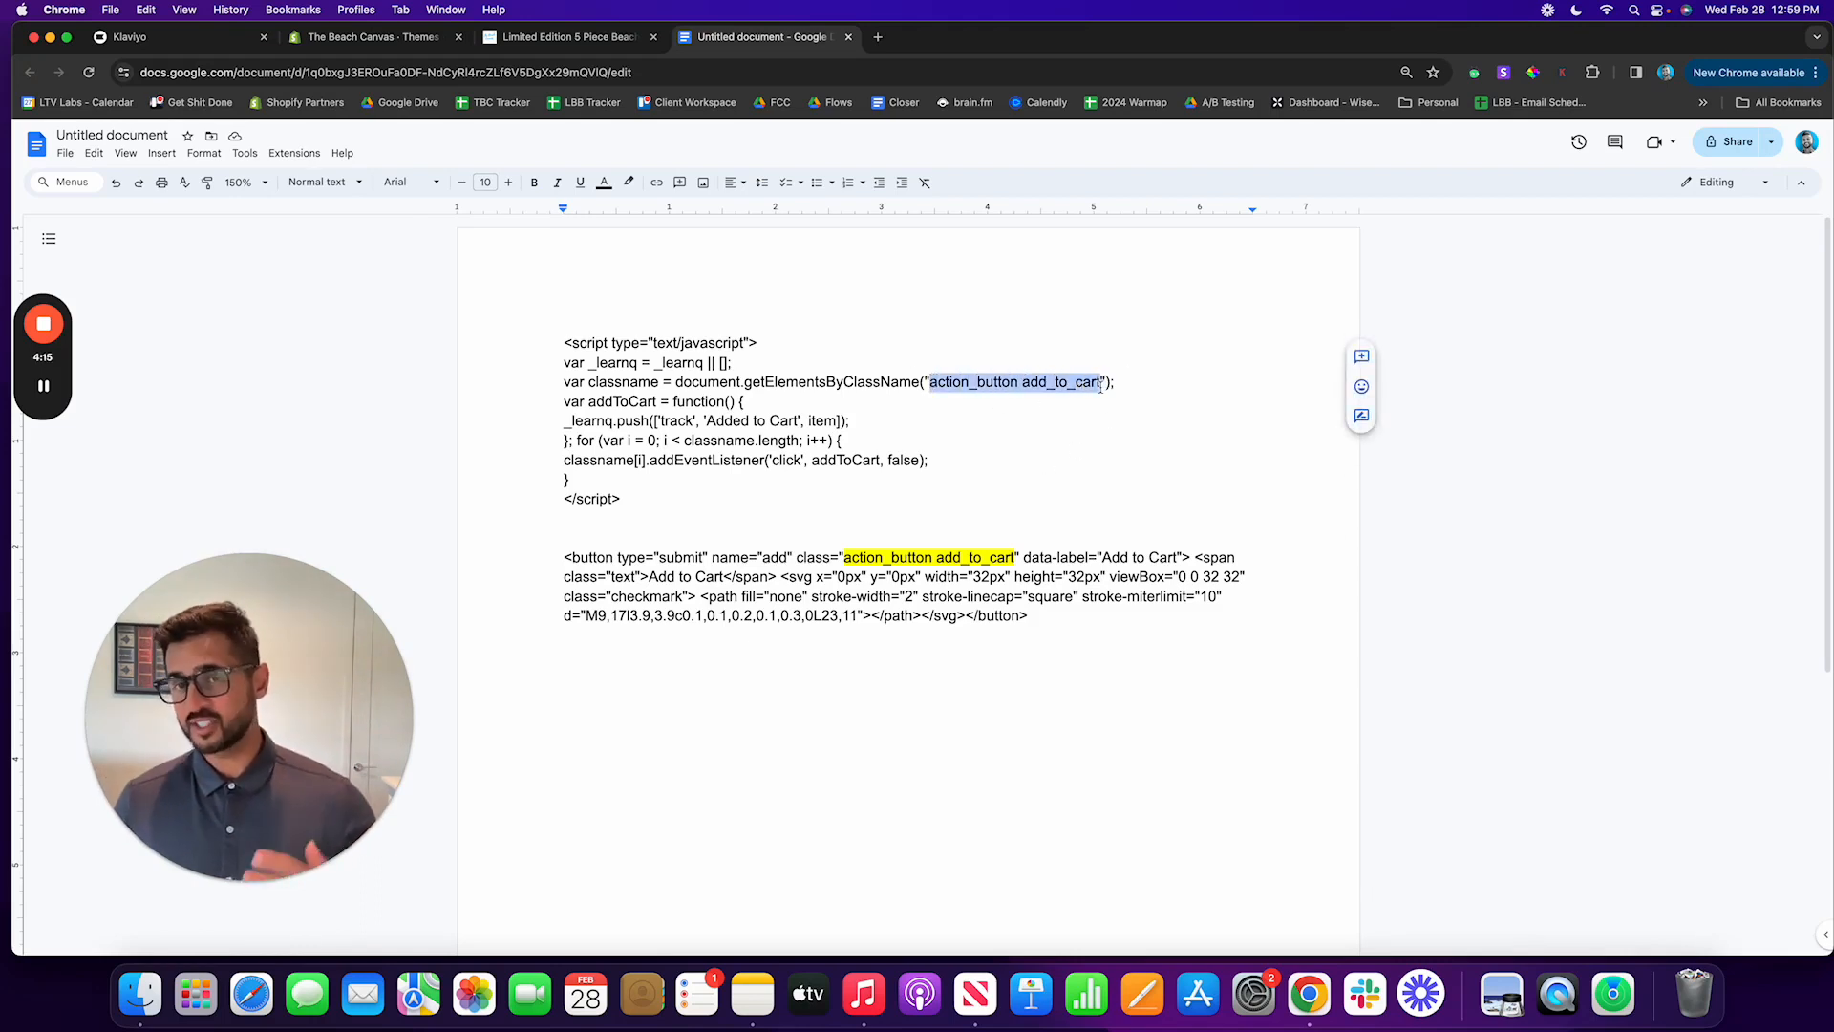
pyautogui.click(996, 433)
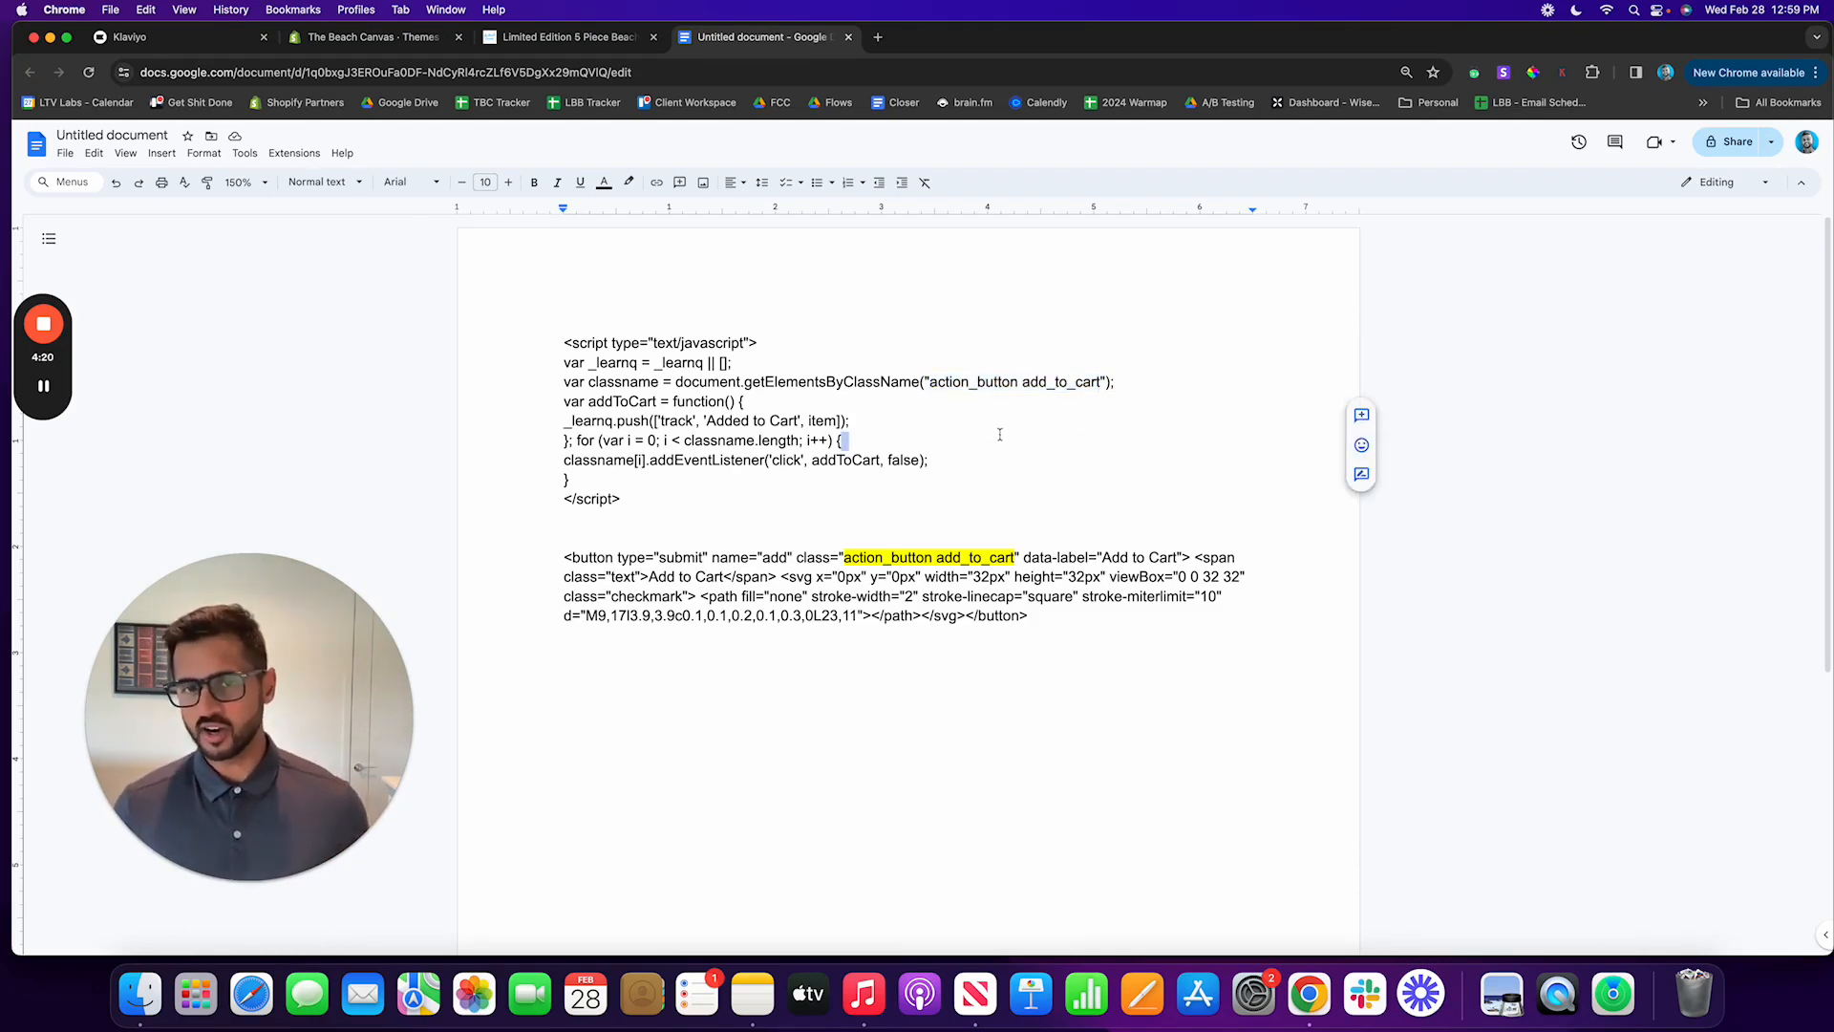
pyautogui.click(671, 500)
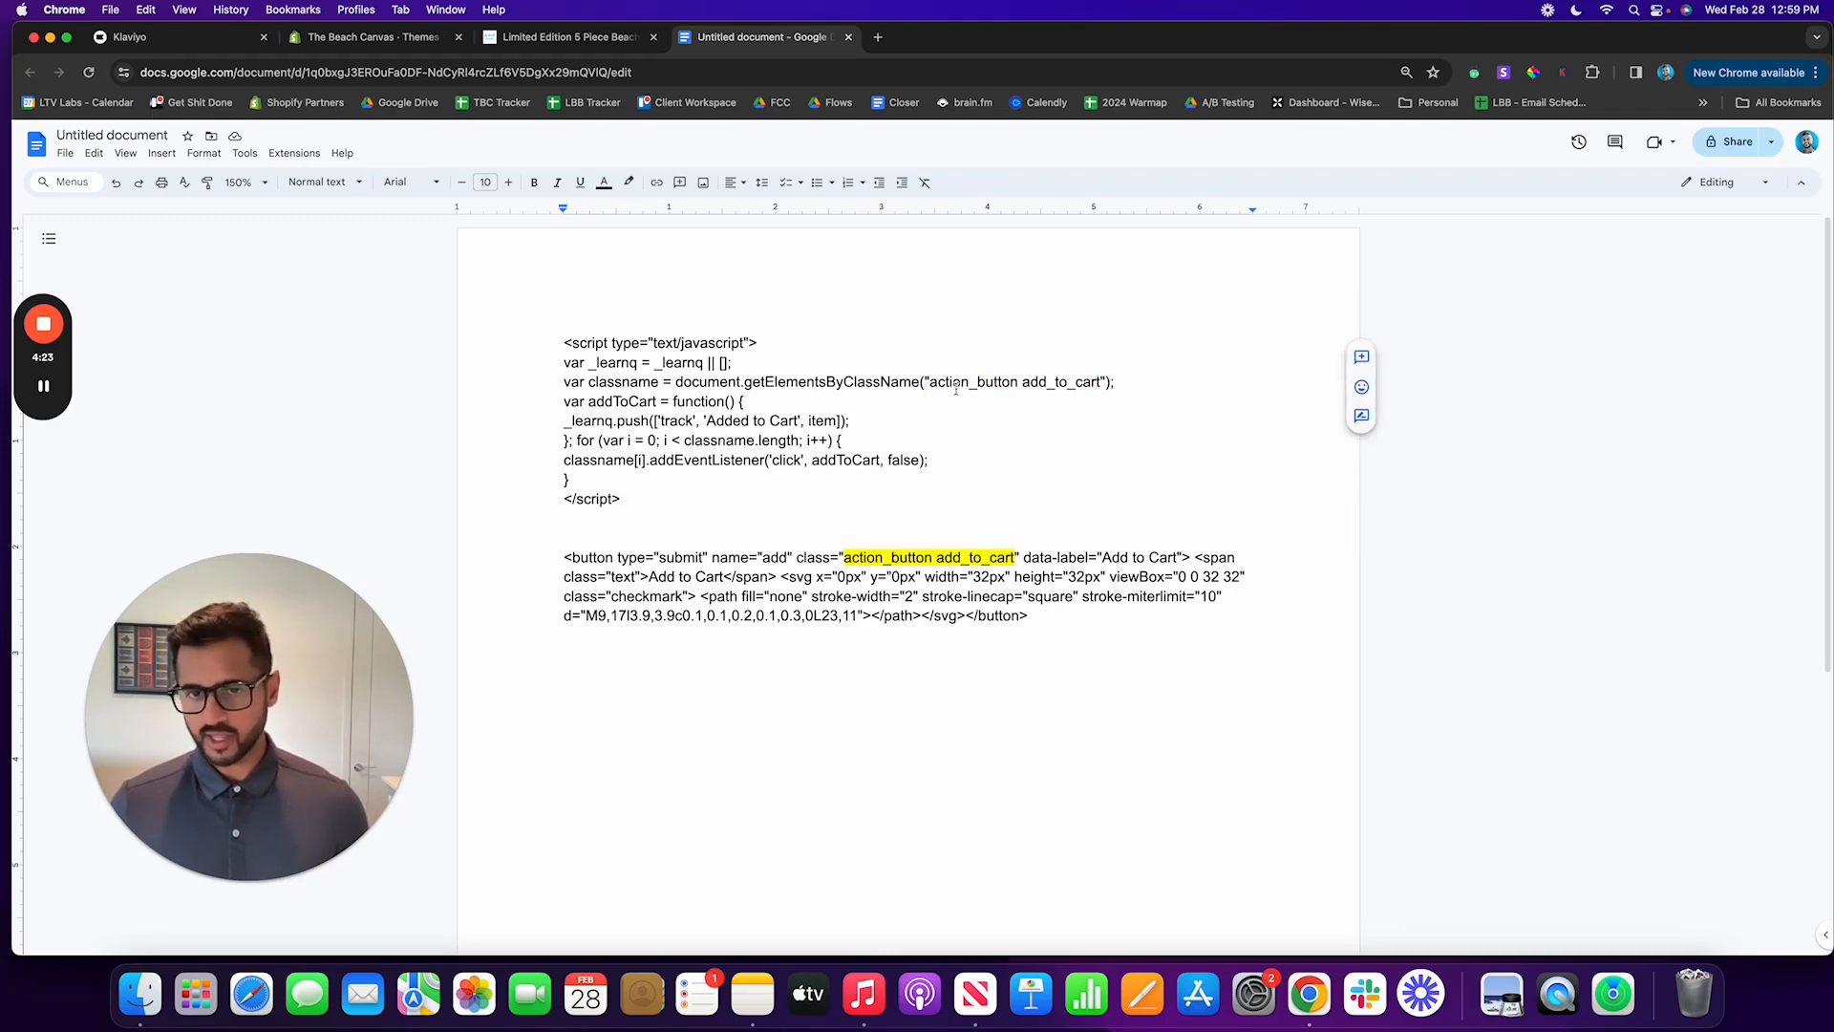
pyautogui.moveTo(696, 504); pyautogui.dragTo(560, 354)
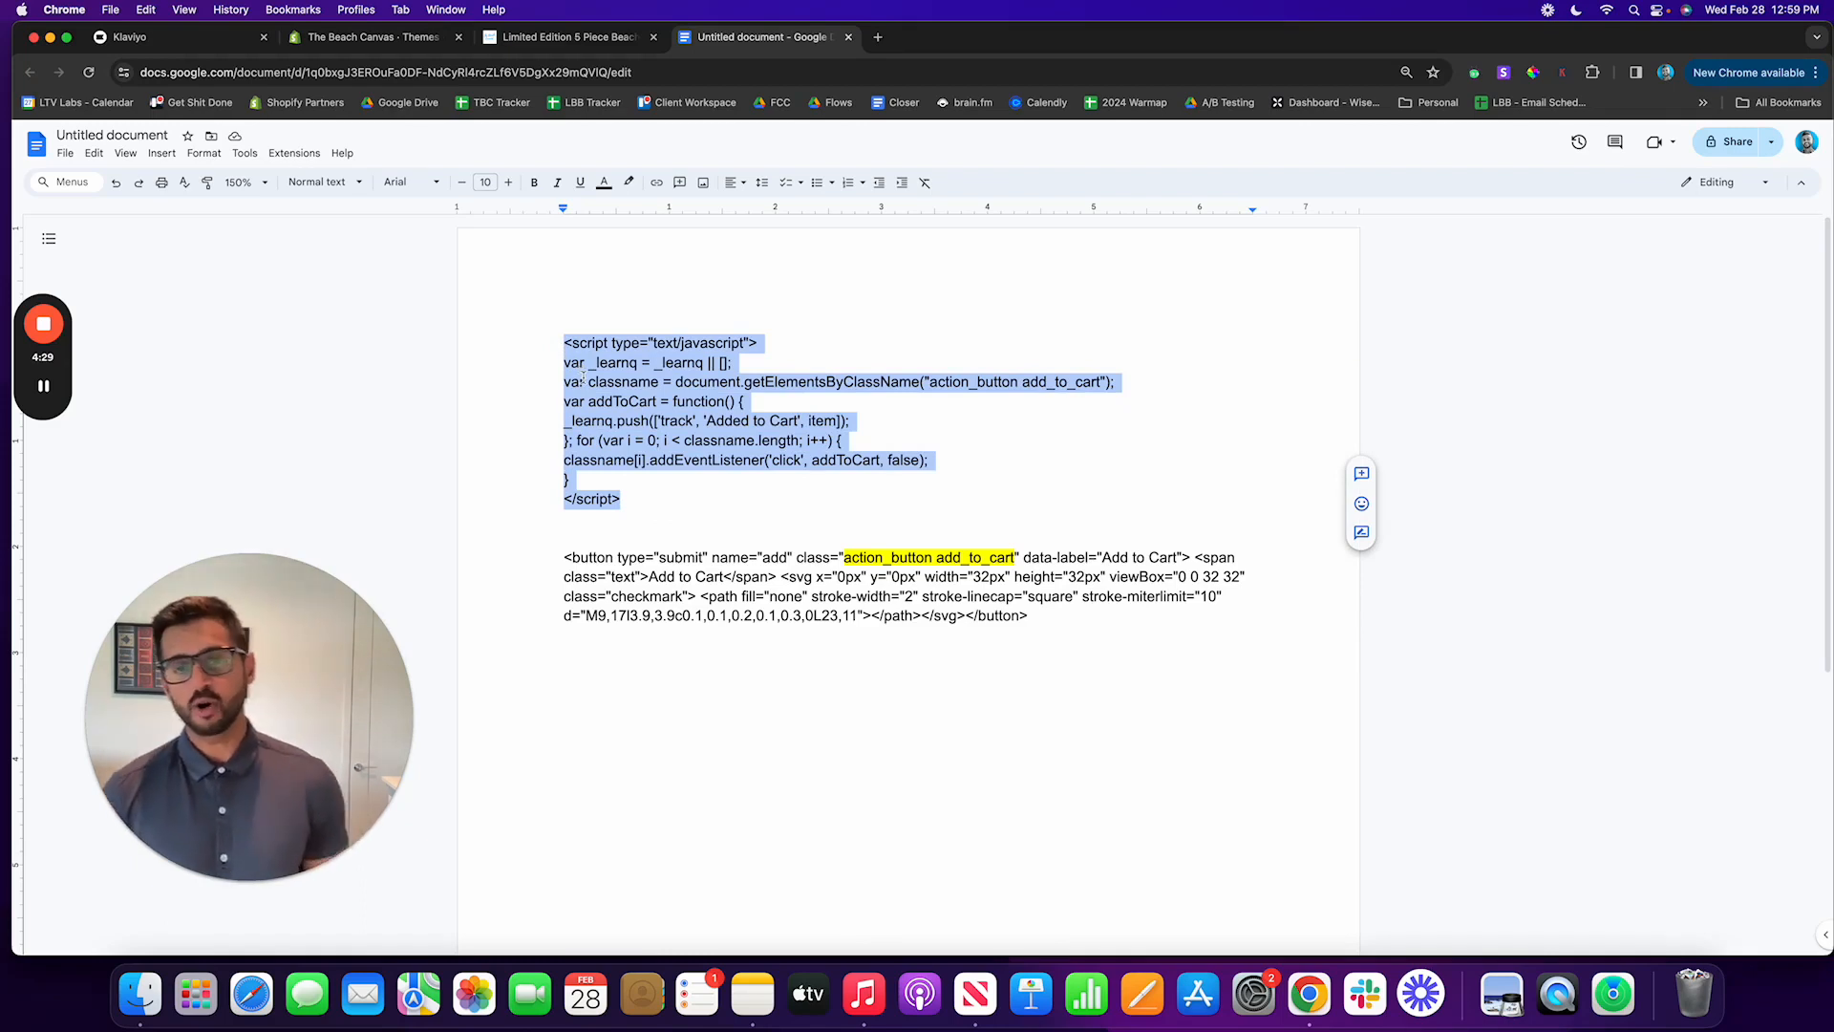
# Step: Switch to the Shopify admin's themes page and open the code editor for the current Turbo-portland theme
pyautogui.click(426, 43)
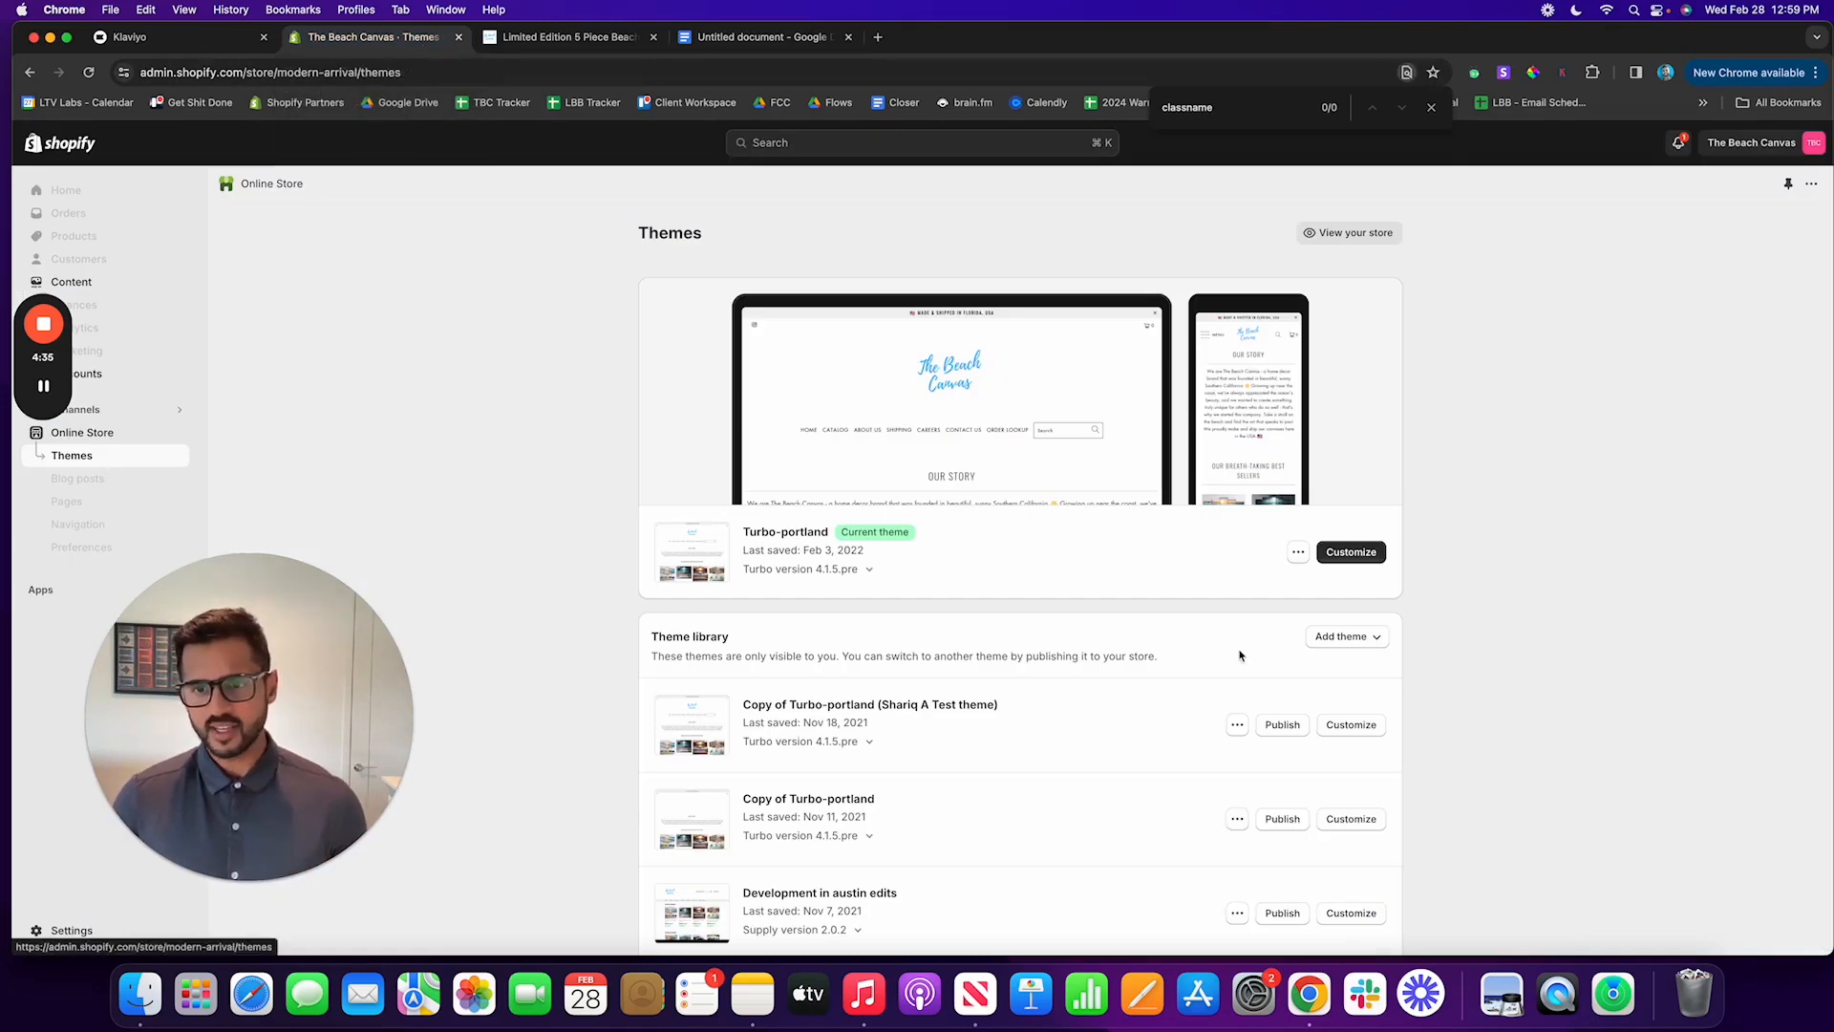
pyautogui.click(1299, 556)
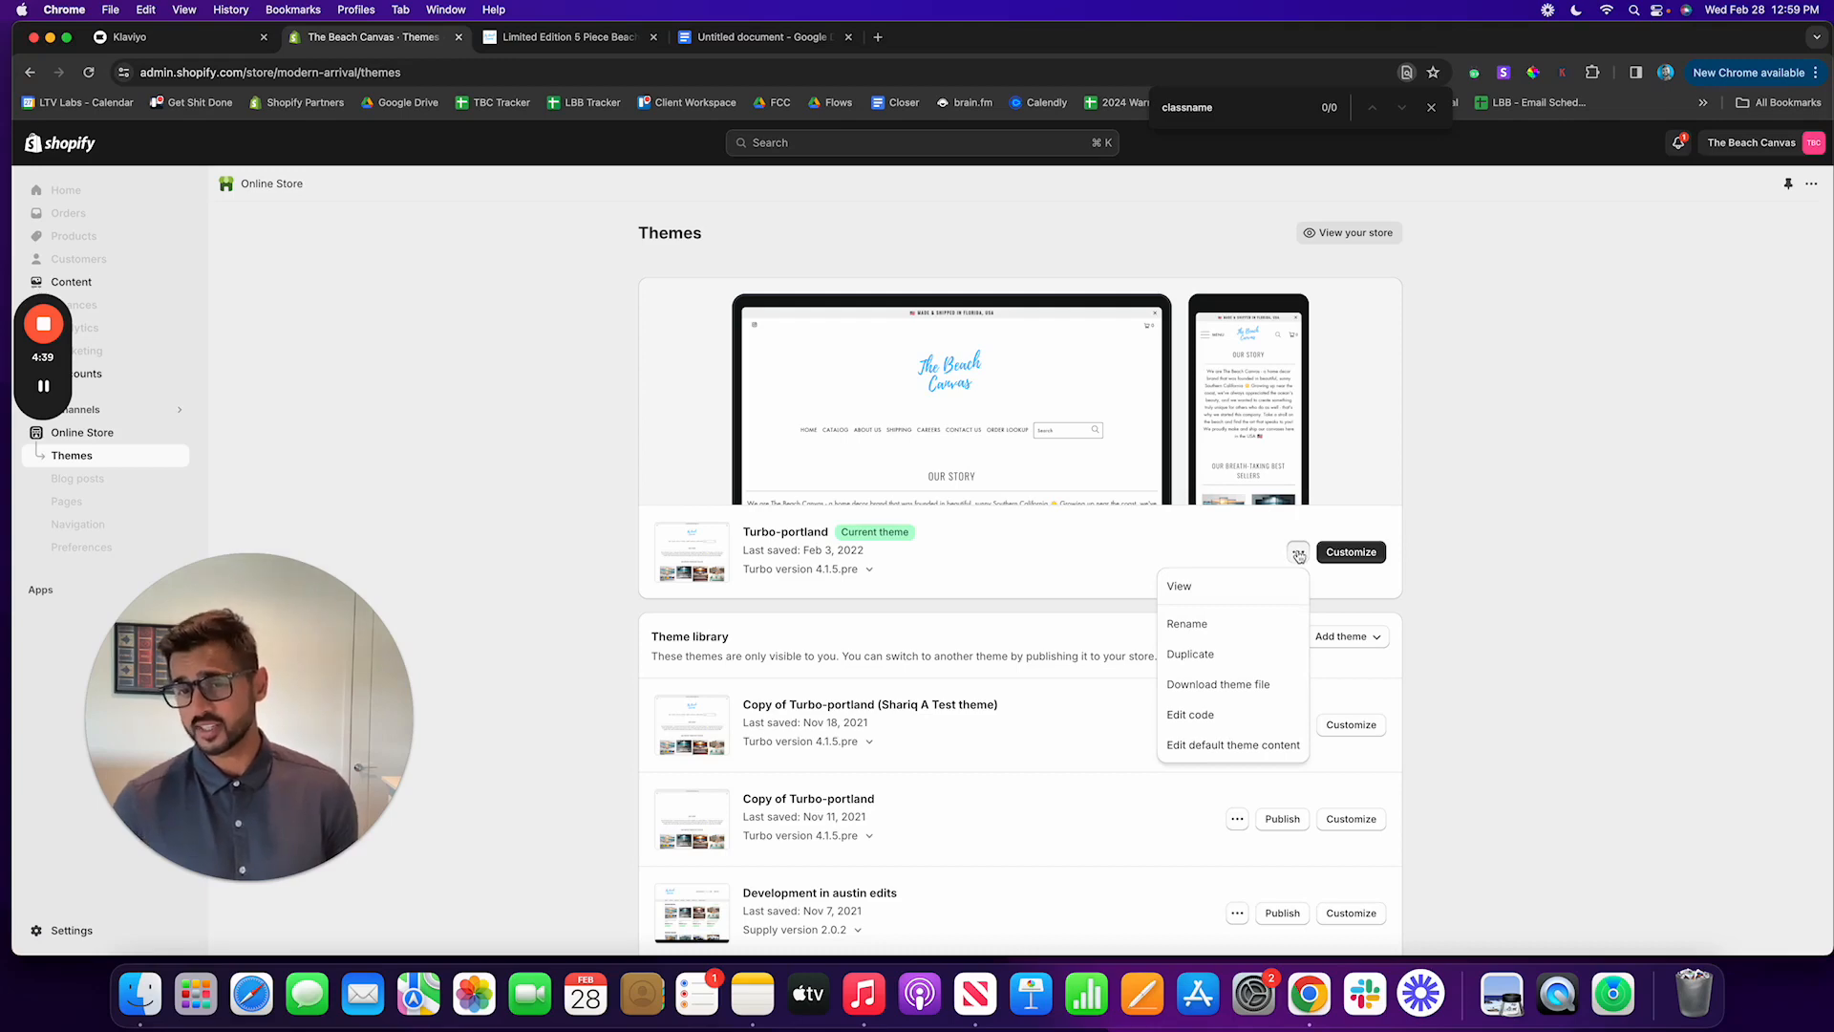
pyautogui.click(1209, 718)
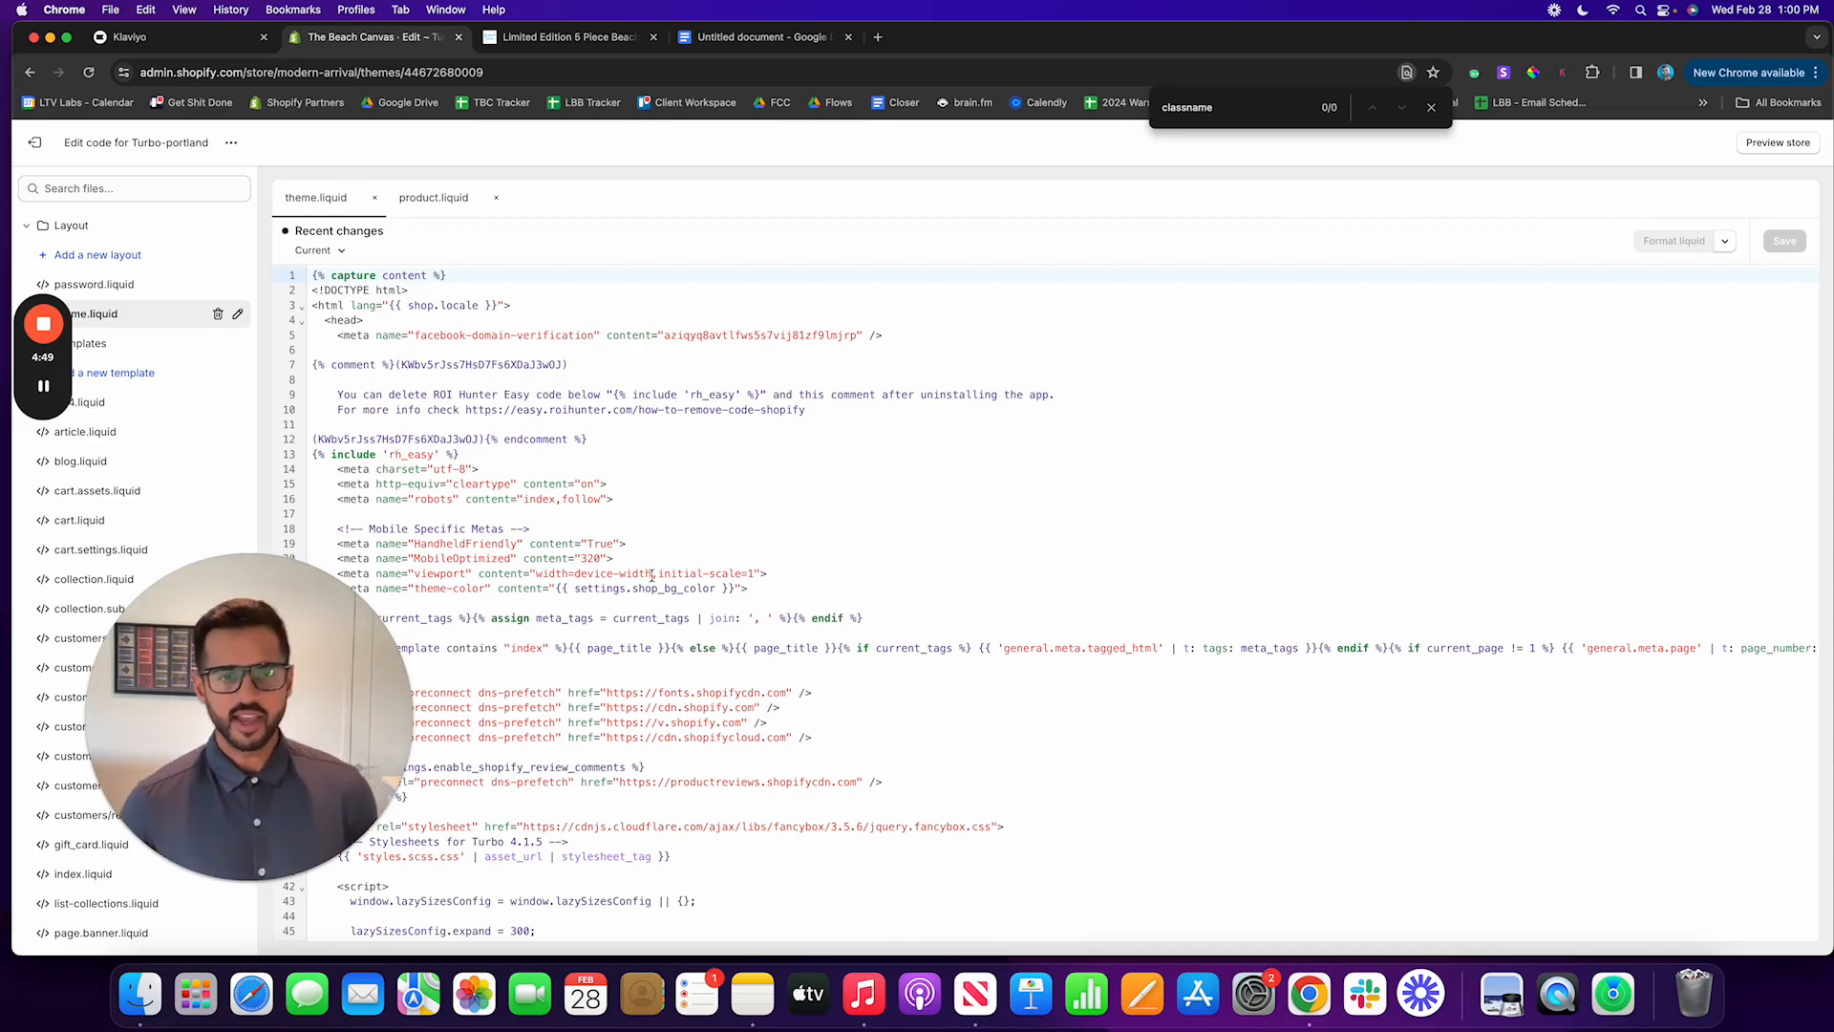
# Step: Find the closing body tag near the end of theme.liquid and place the cursor after the Hextom QAB END comment above it
pyautogui.scroll(-1, 733, 582)
pyautogui.scroll(-10, 734, 582)
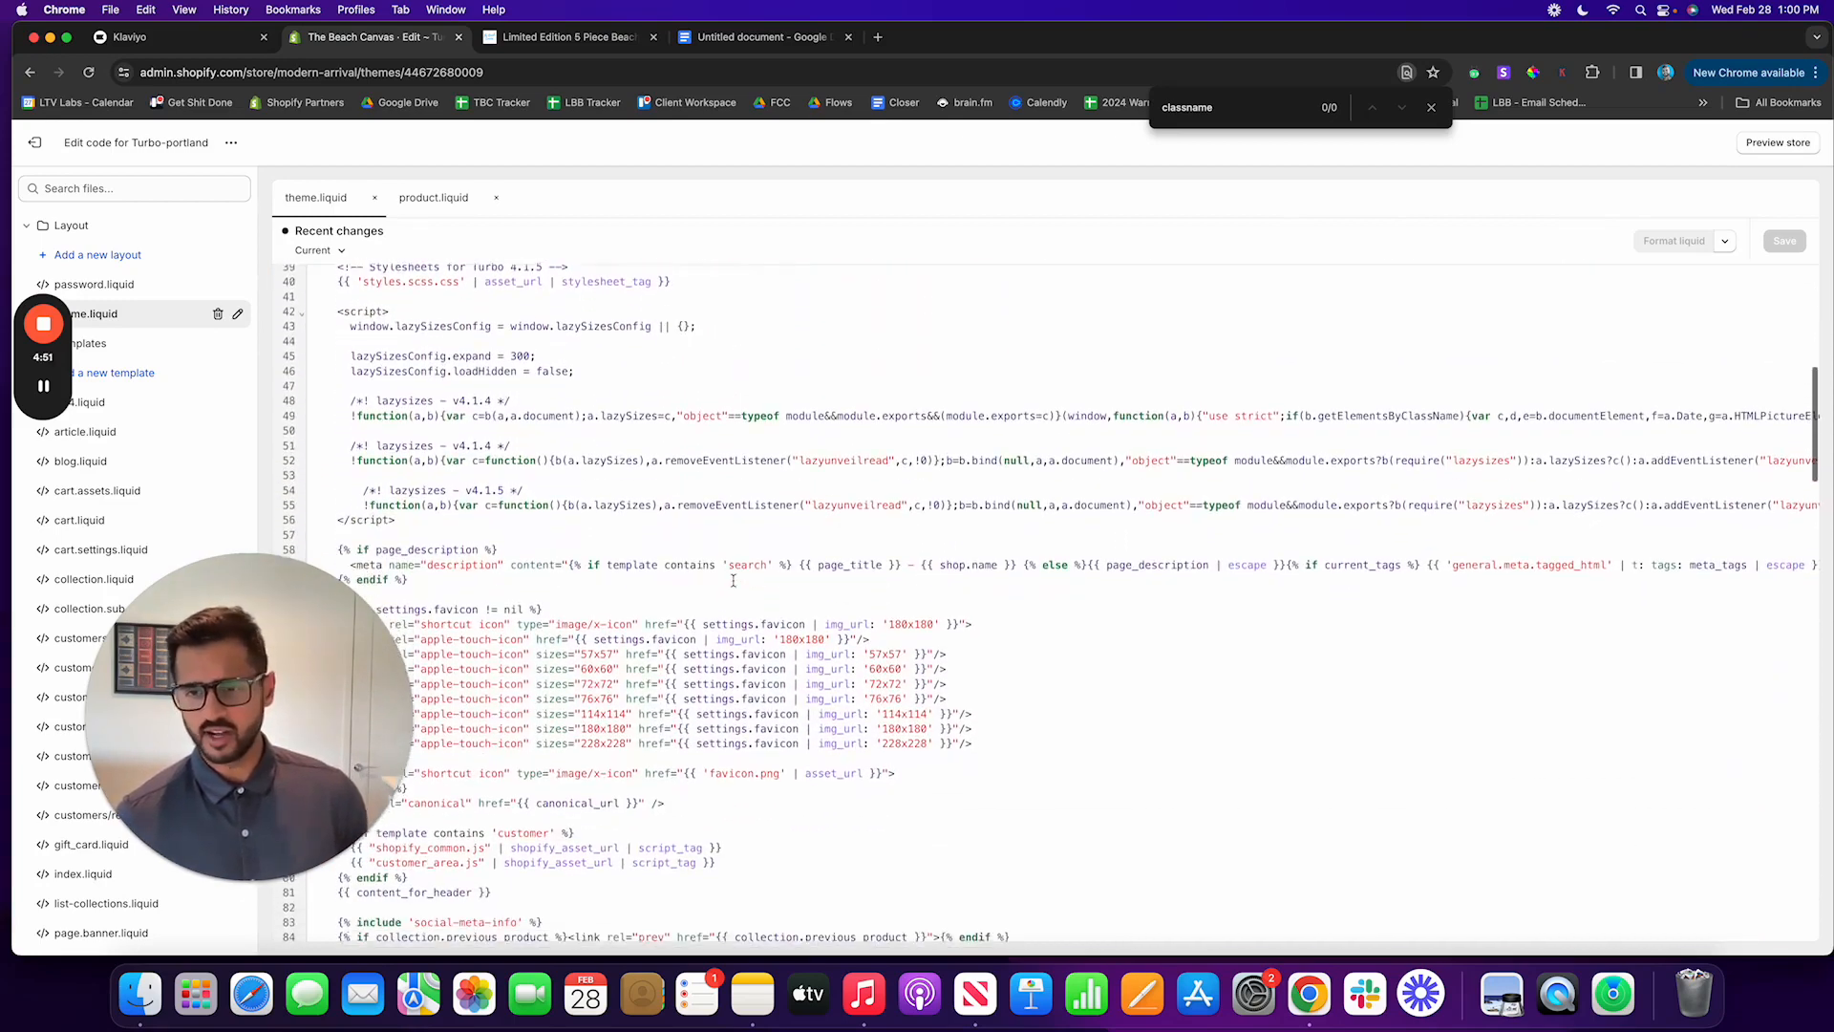
pyautogui.scroll(-5, 734, 582)
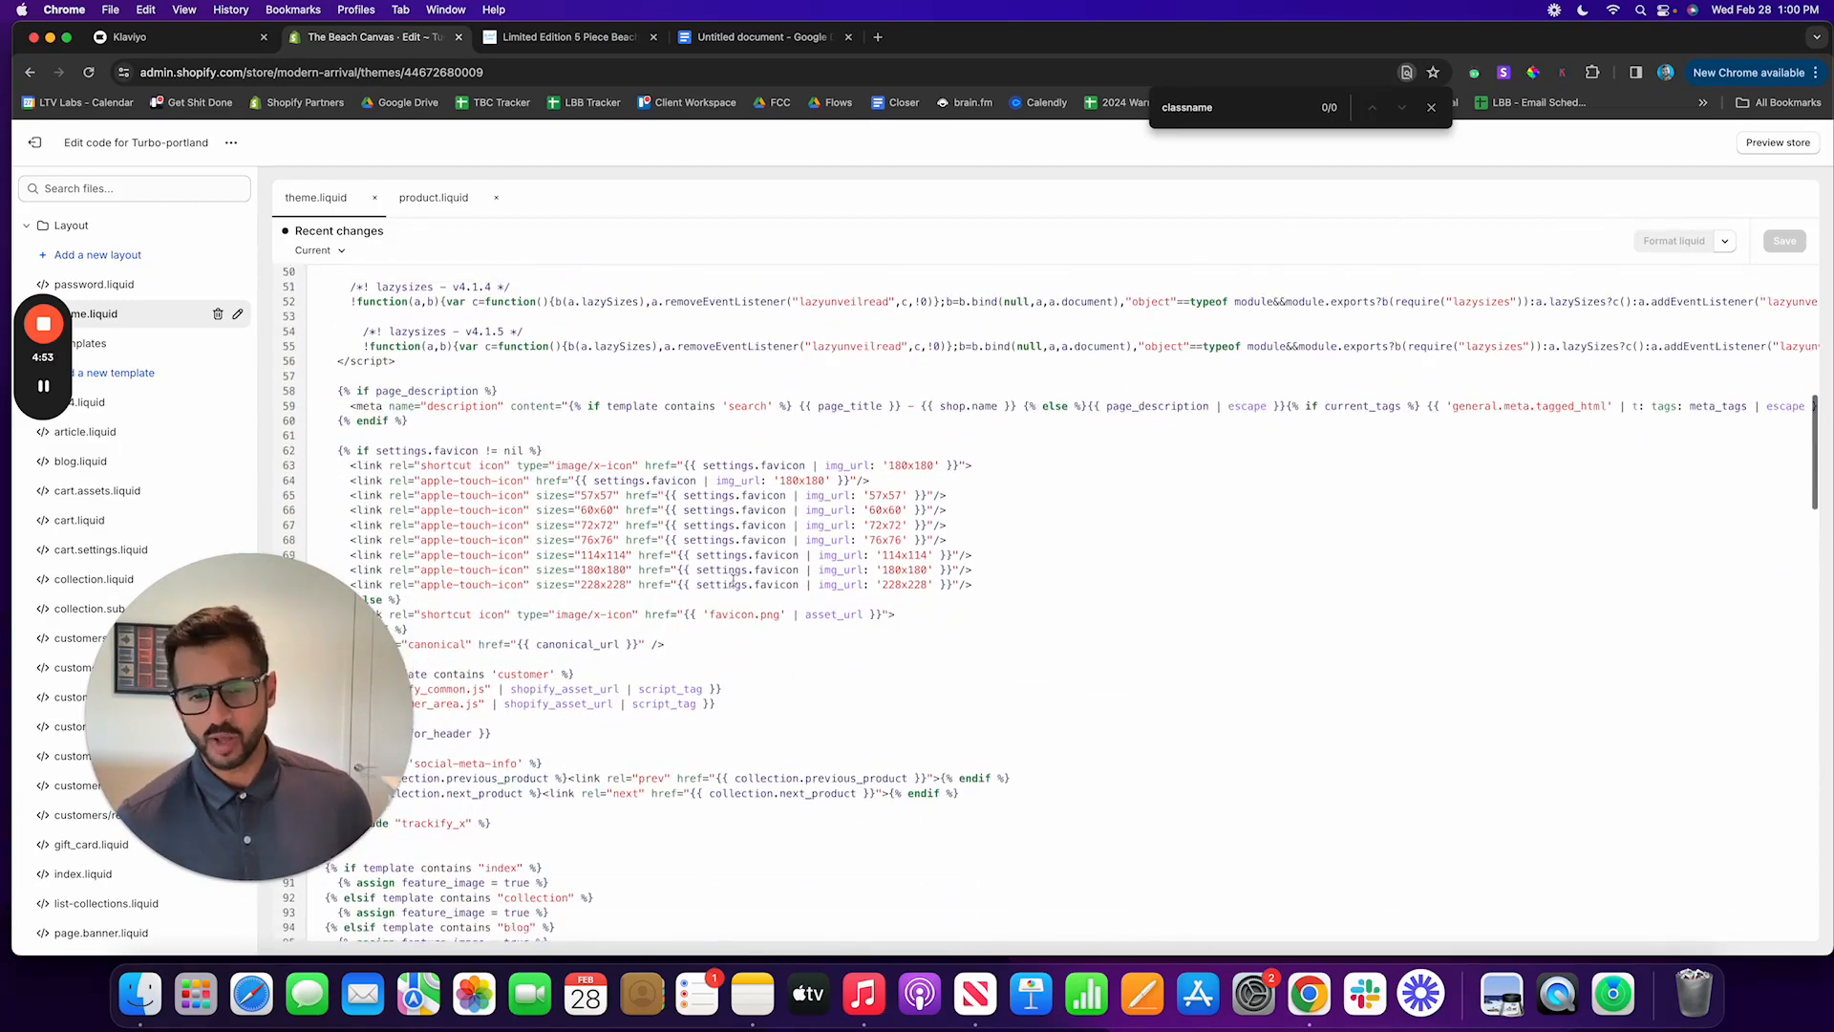
pyautogui.scroll(-10, 734, 582)
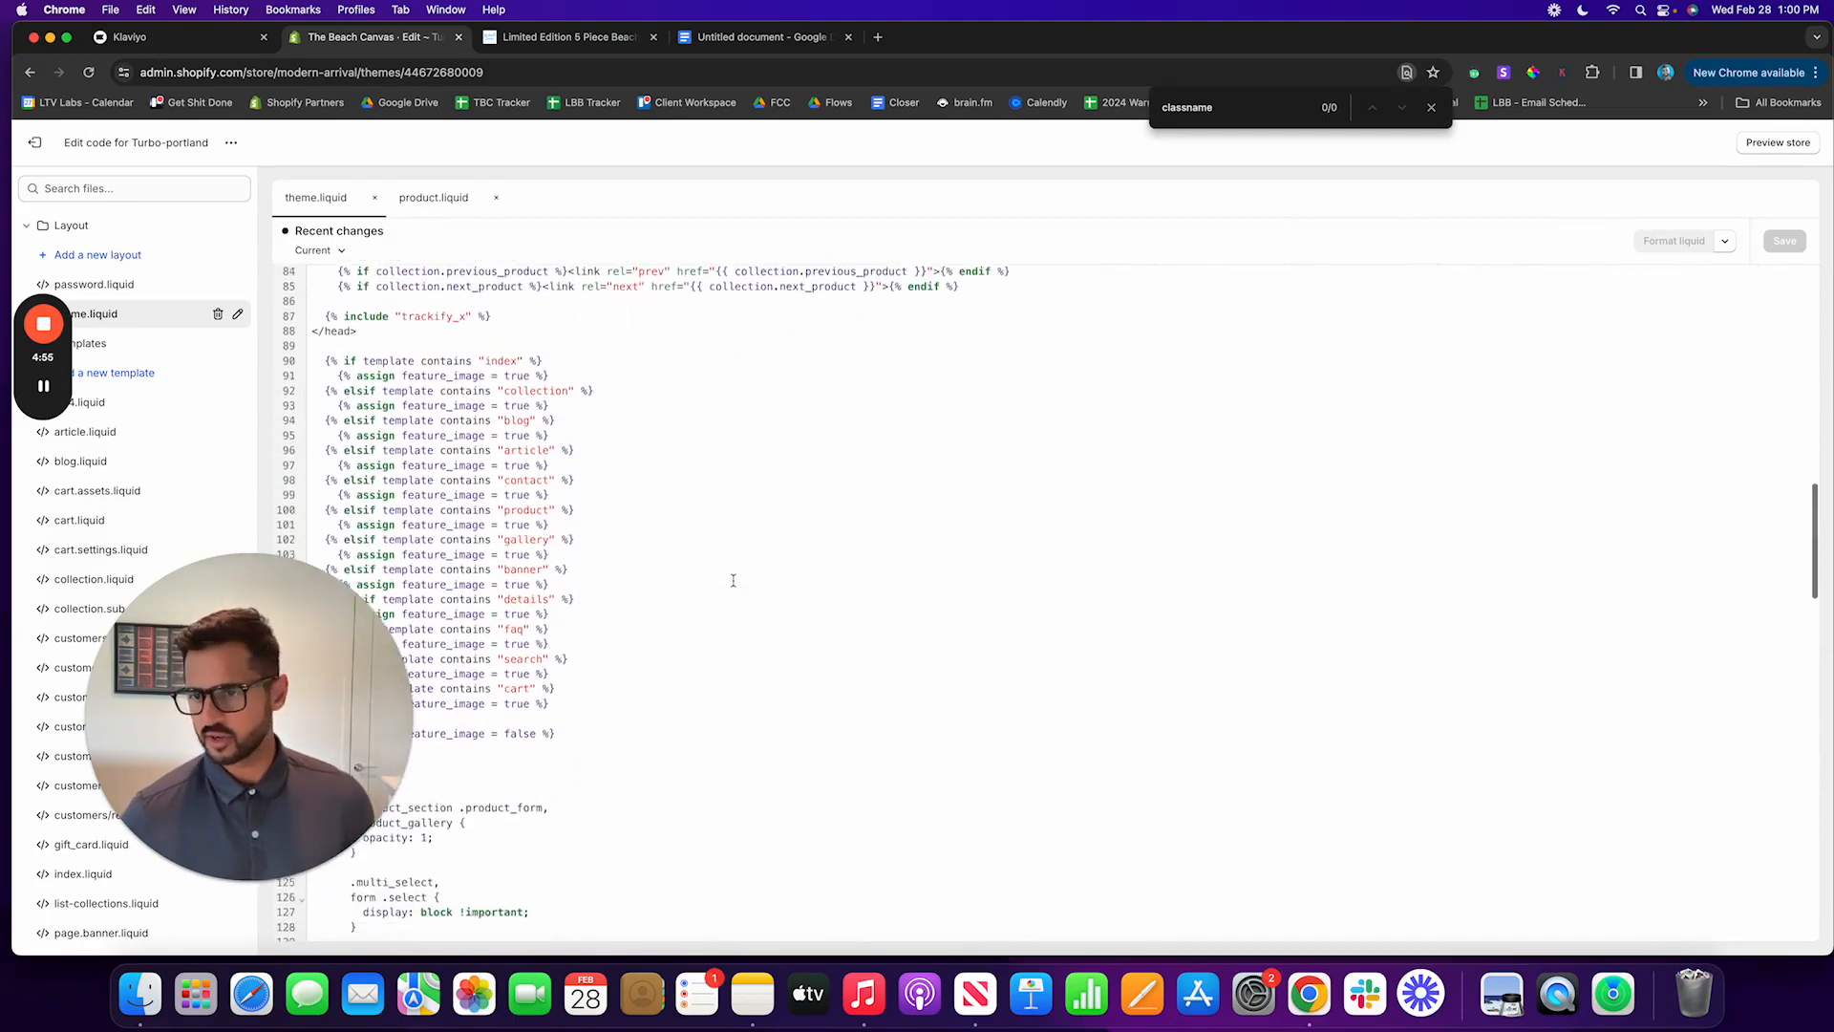
pyautogui.scroll(-12, 734, 581)
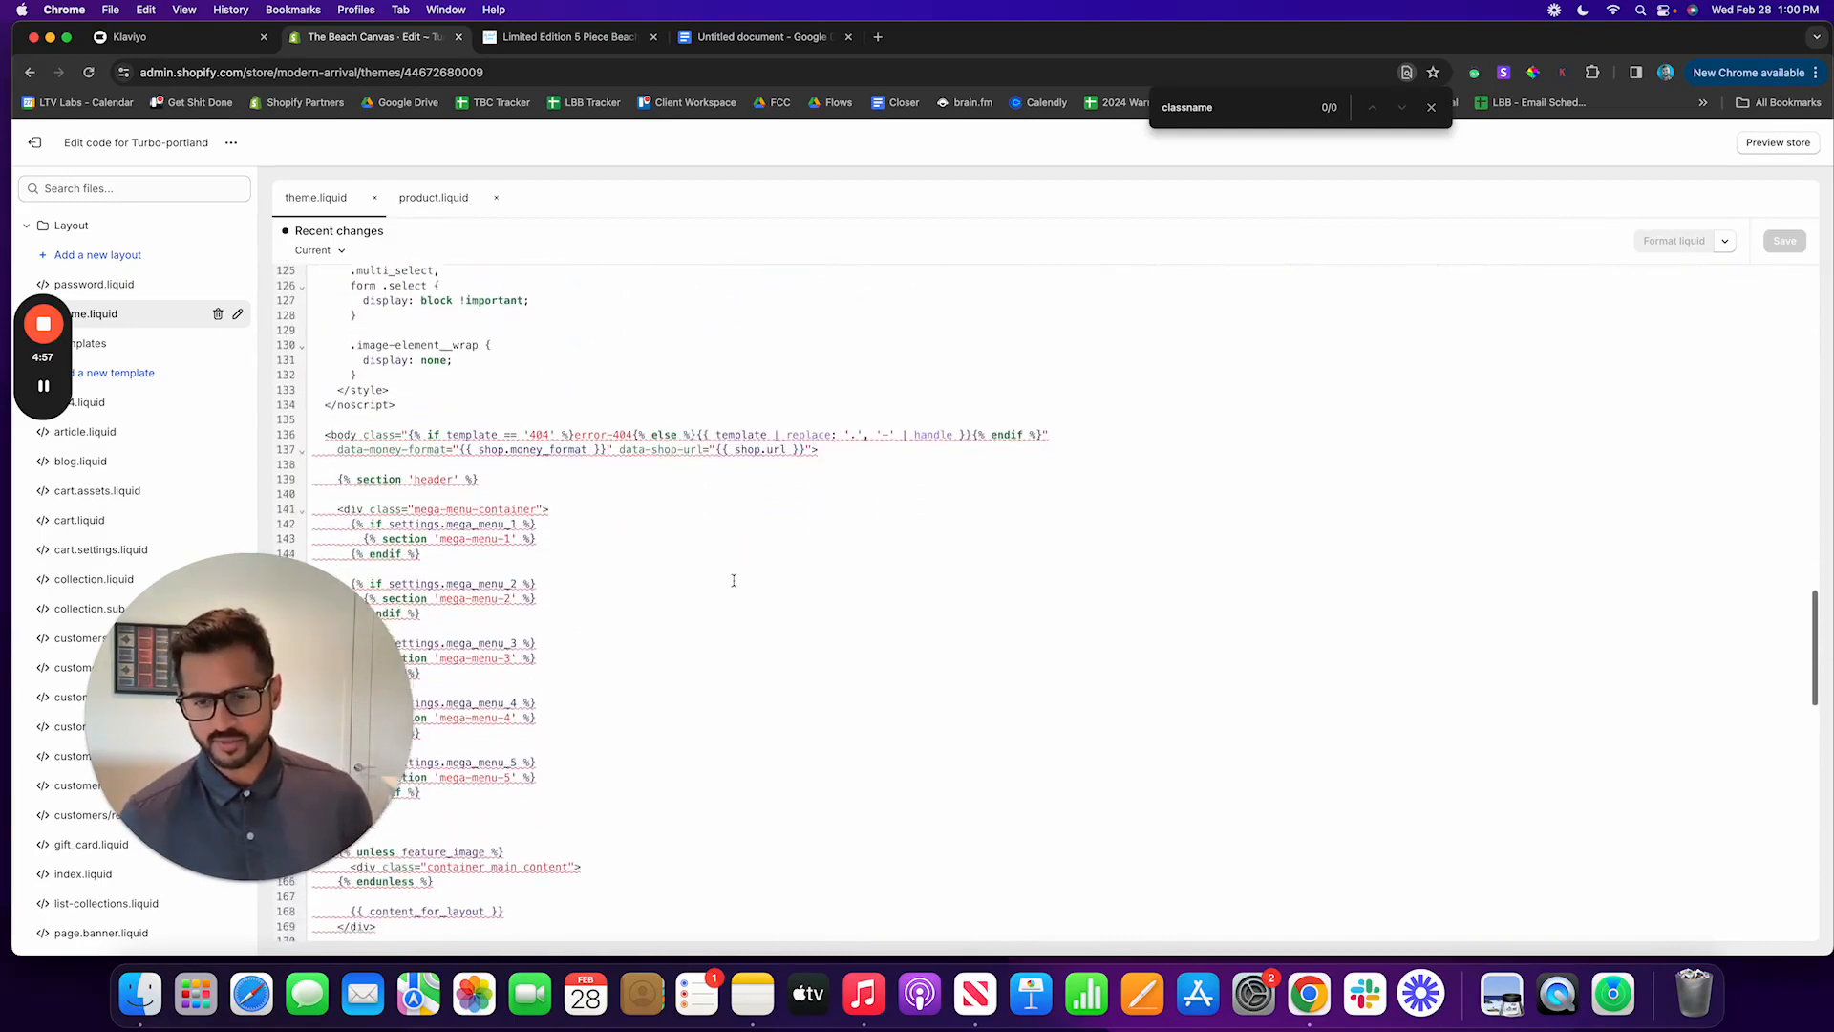
pyautogui.scroll(-10, 733, 582)
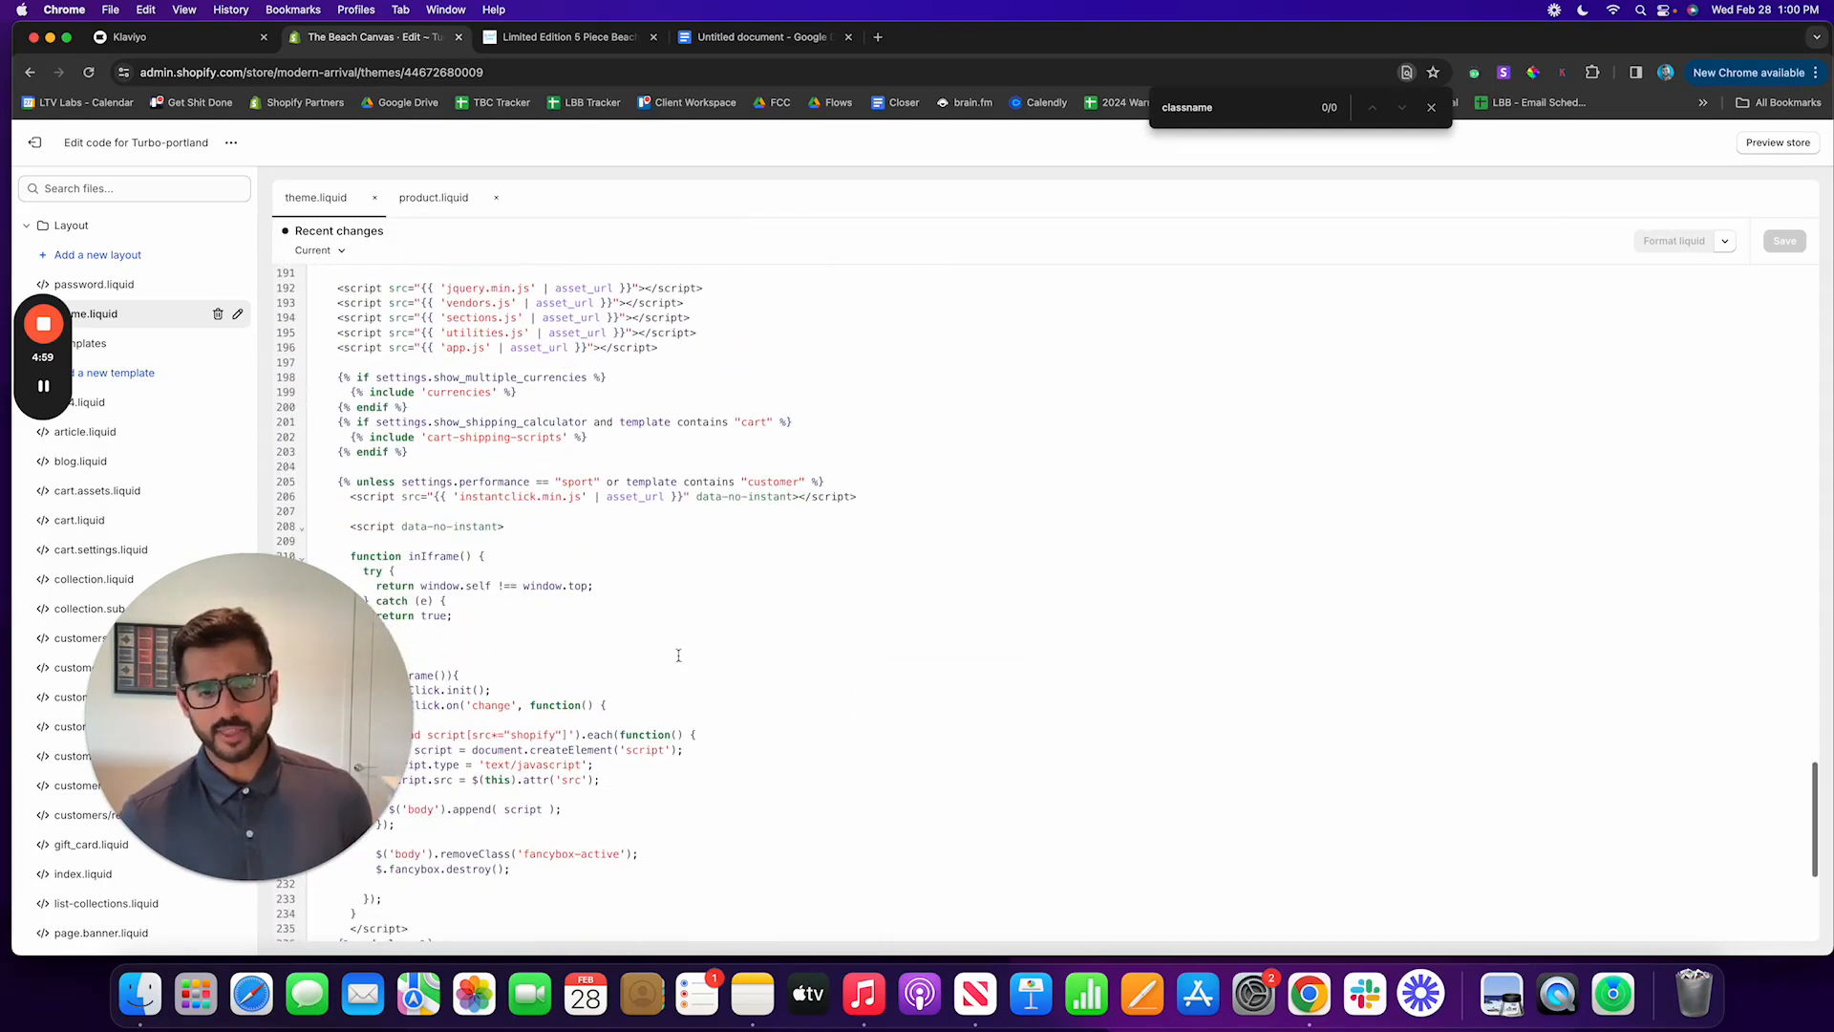
pyautogui.moveTo(307, 760); pyautogui.dragTo(1704, 816)
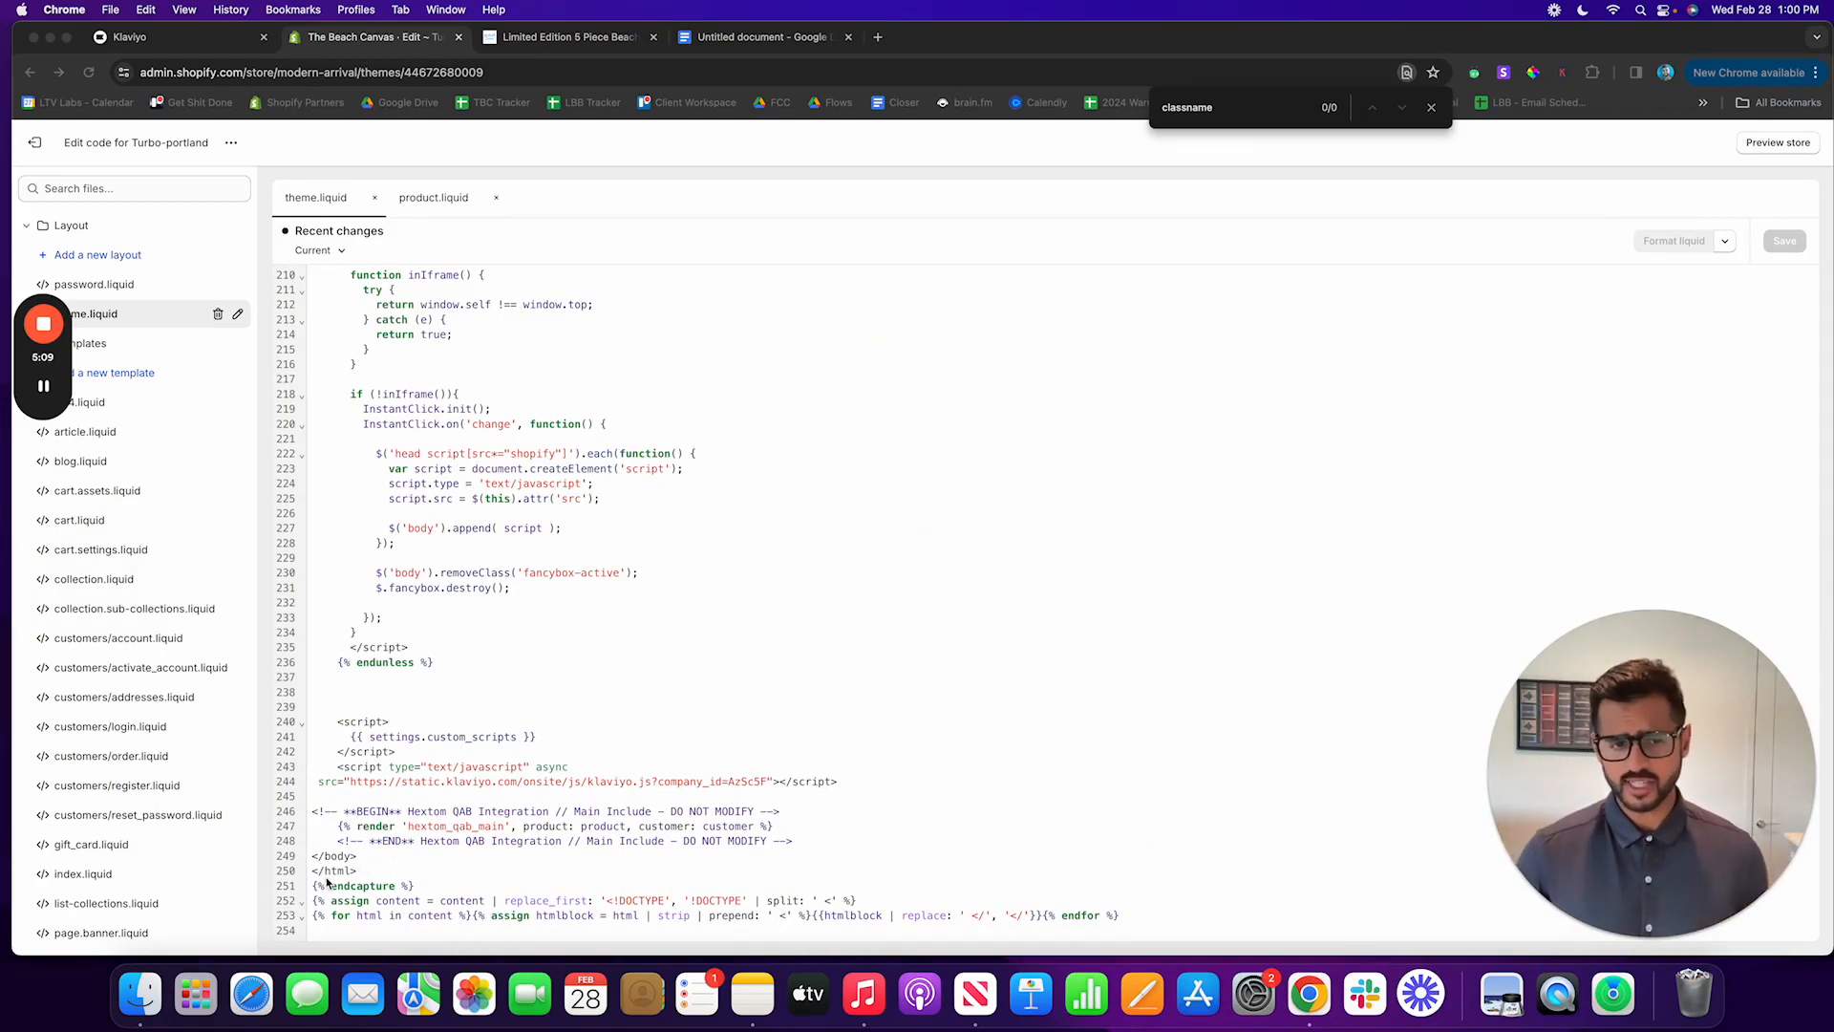
pyautogui.click(810, 844)
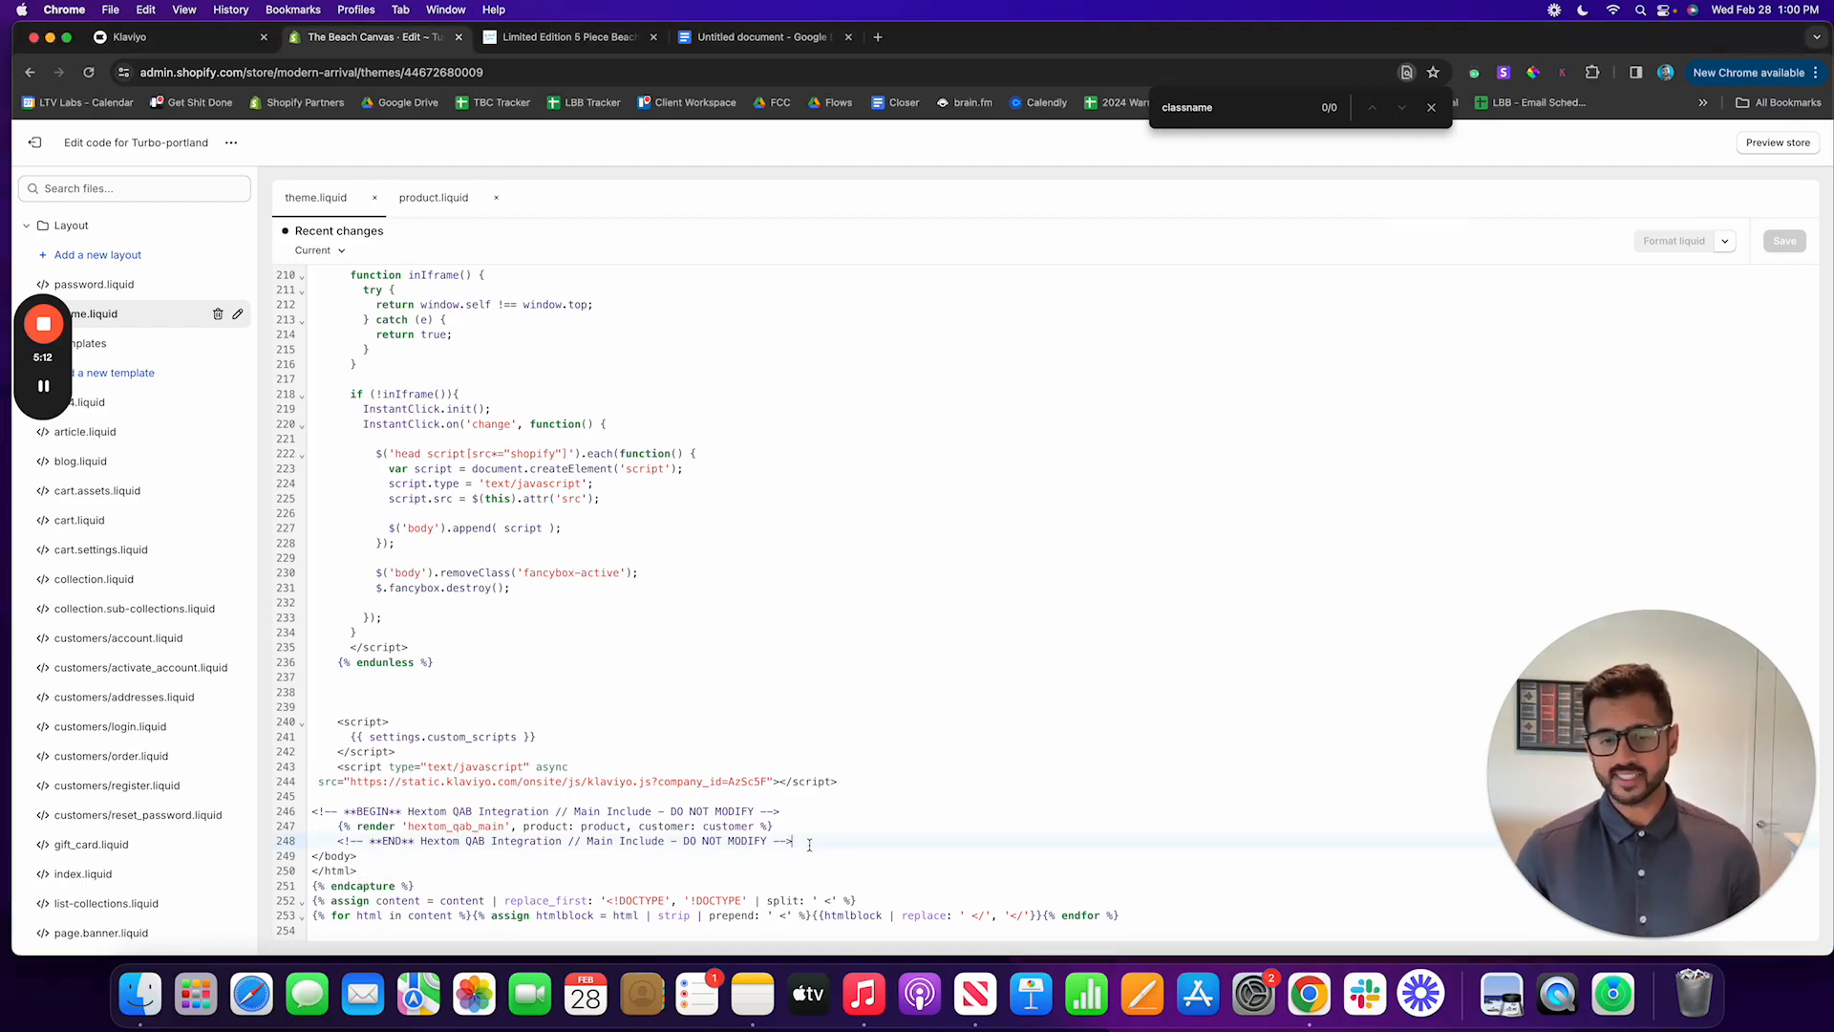
# Step: Select the complete Added to Cart script in the Google Docs document again and return to the theme code editor
pyautogui.click(759, 37)
pyautogui.moveTo(672, 505); pyautogui.dragTo(564, 341)
pyautogui.press('super+c')
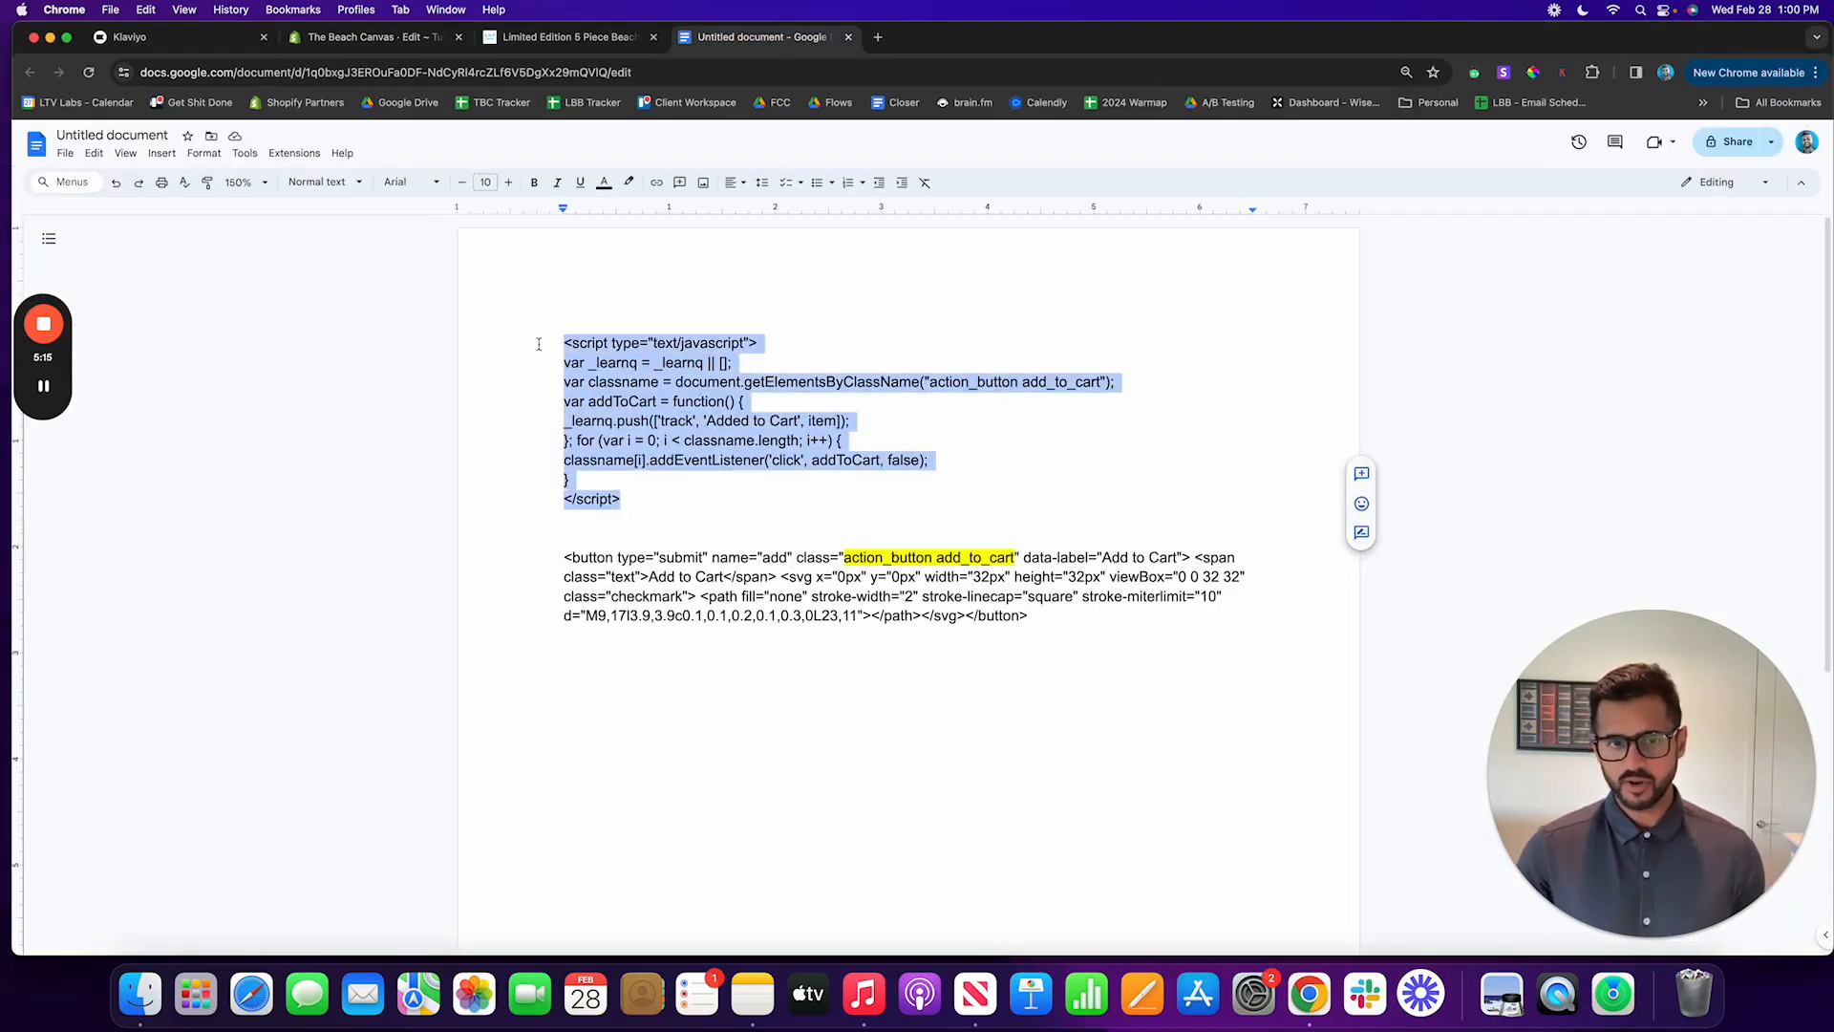
pyautogui.click(186, 37)
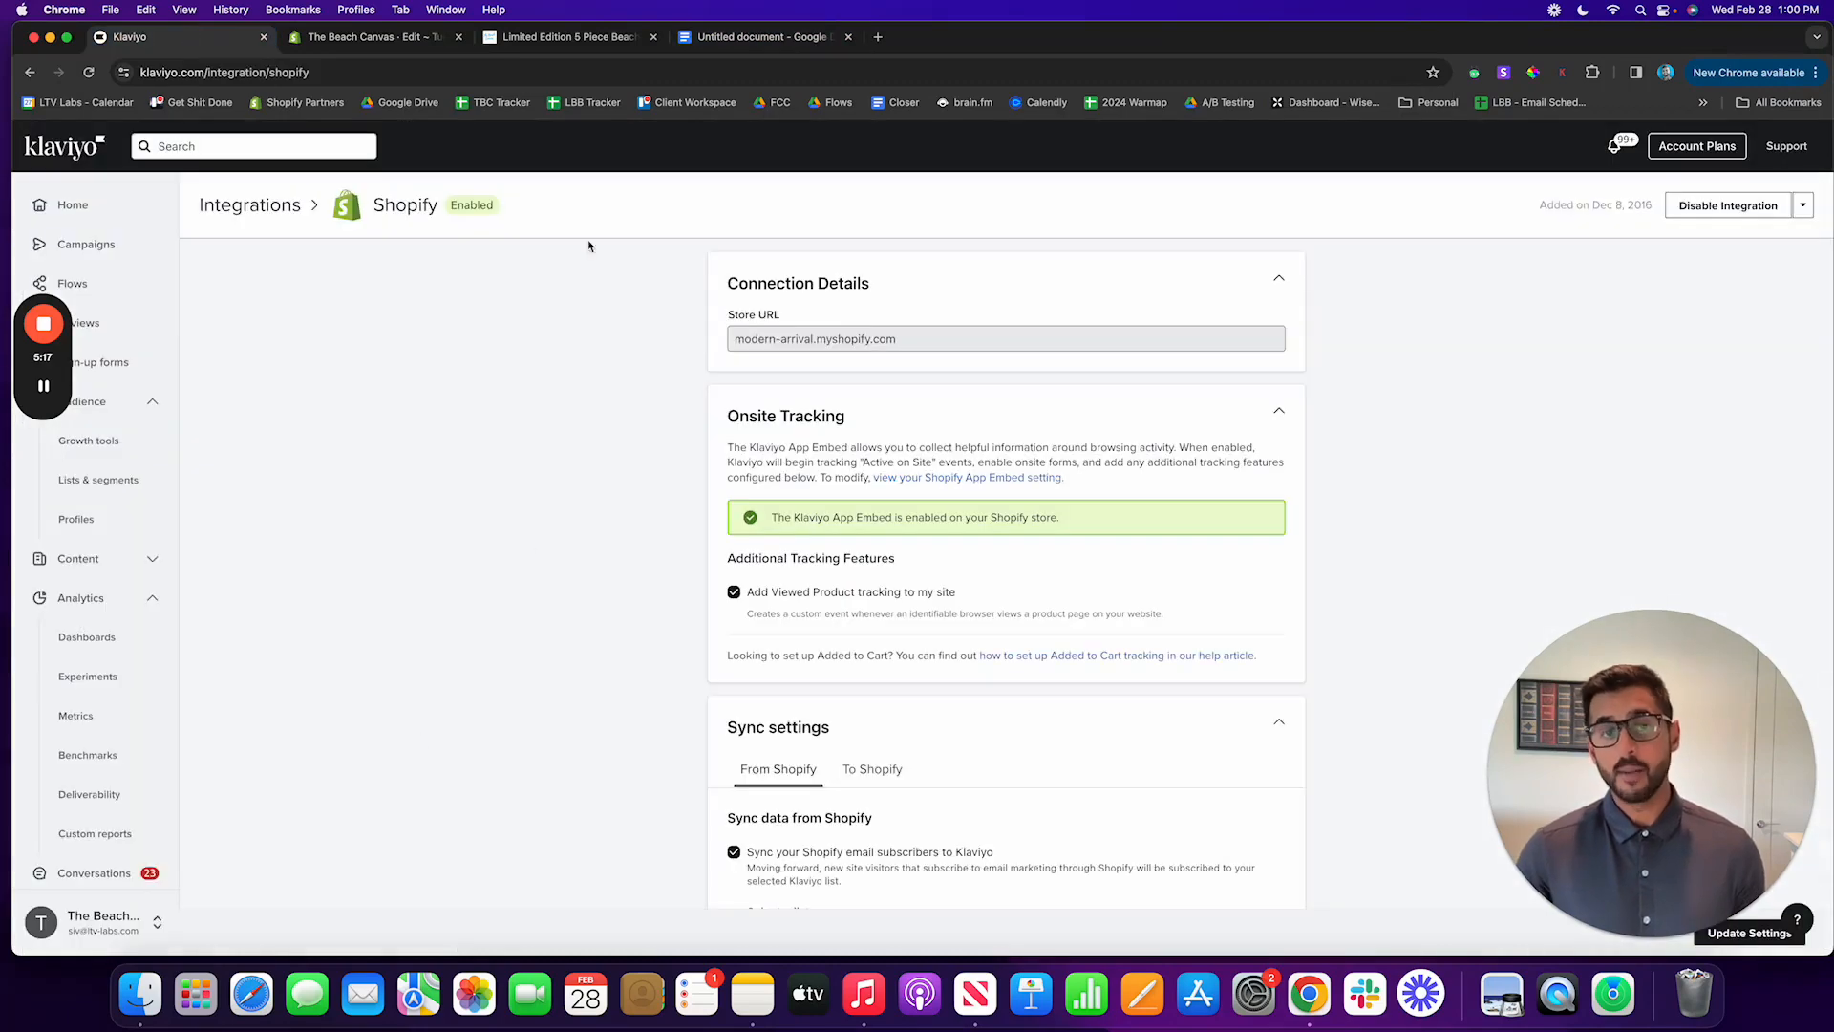
pyautogui.click(372, 36)
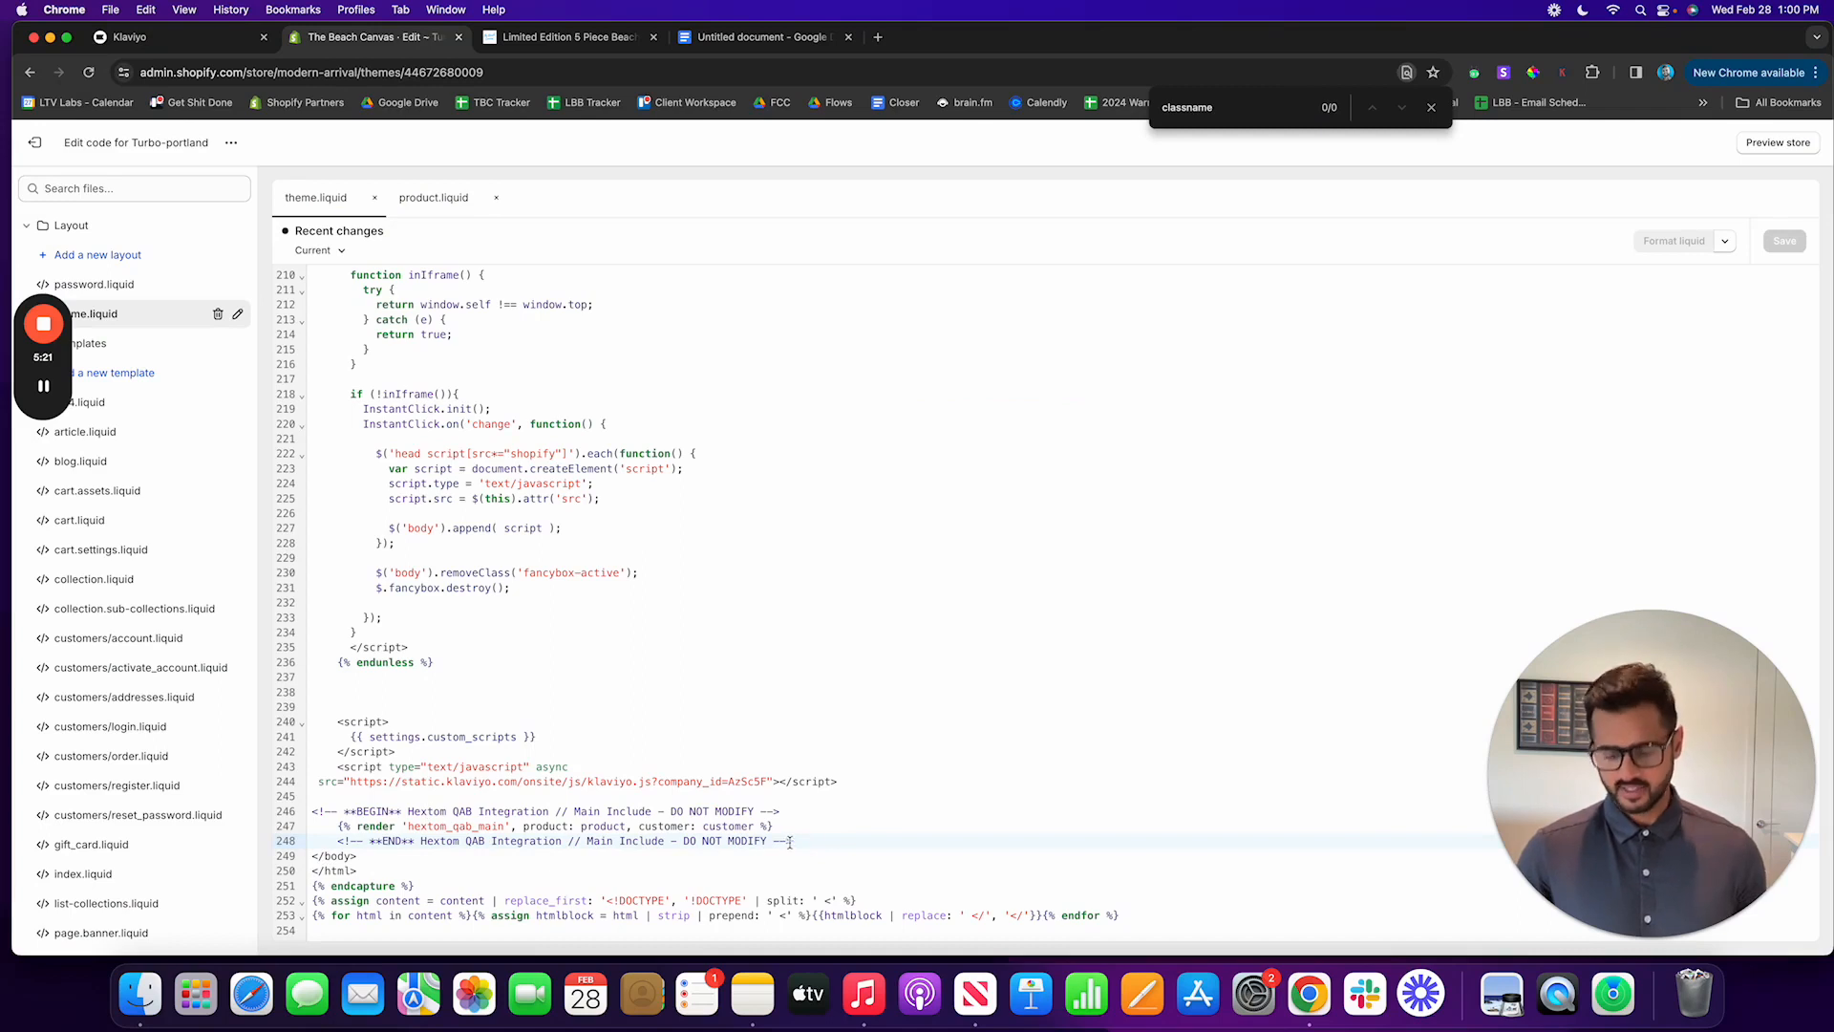
# Step: Insert blank lines above the closing body tag, paste the Added to Cart script there, and save theme.liquid
pyautogui.press('Return')
pyautogui.press('Return')
pyautogui.press('Return')
pyautogui.press('Return')
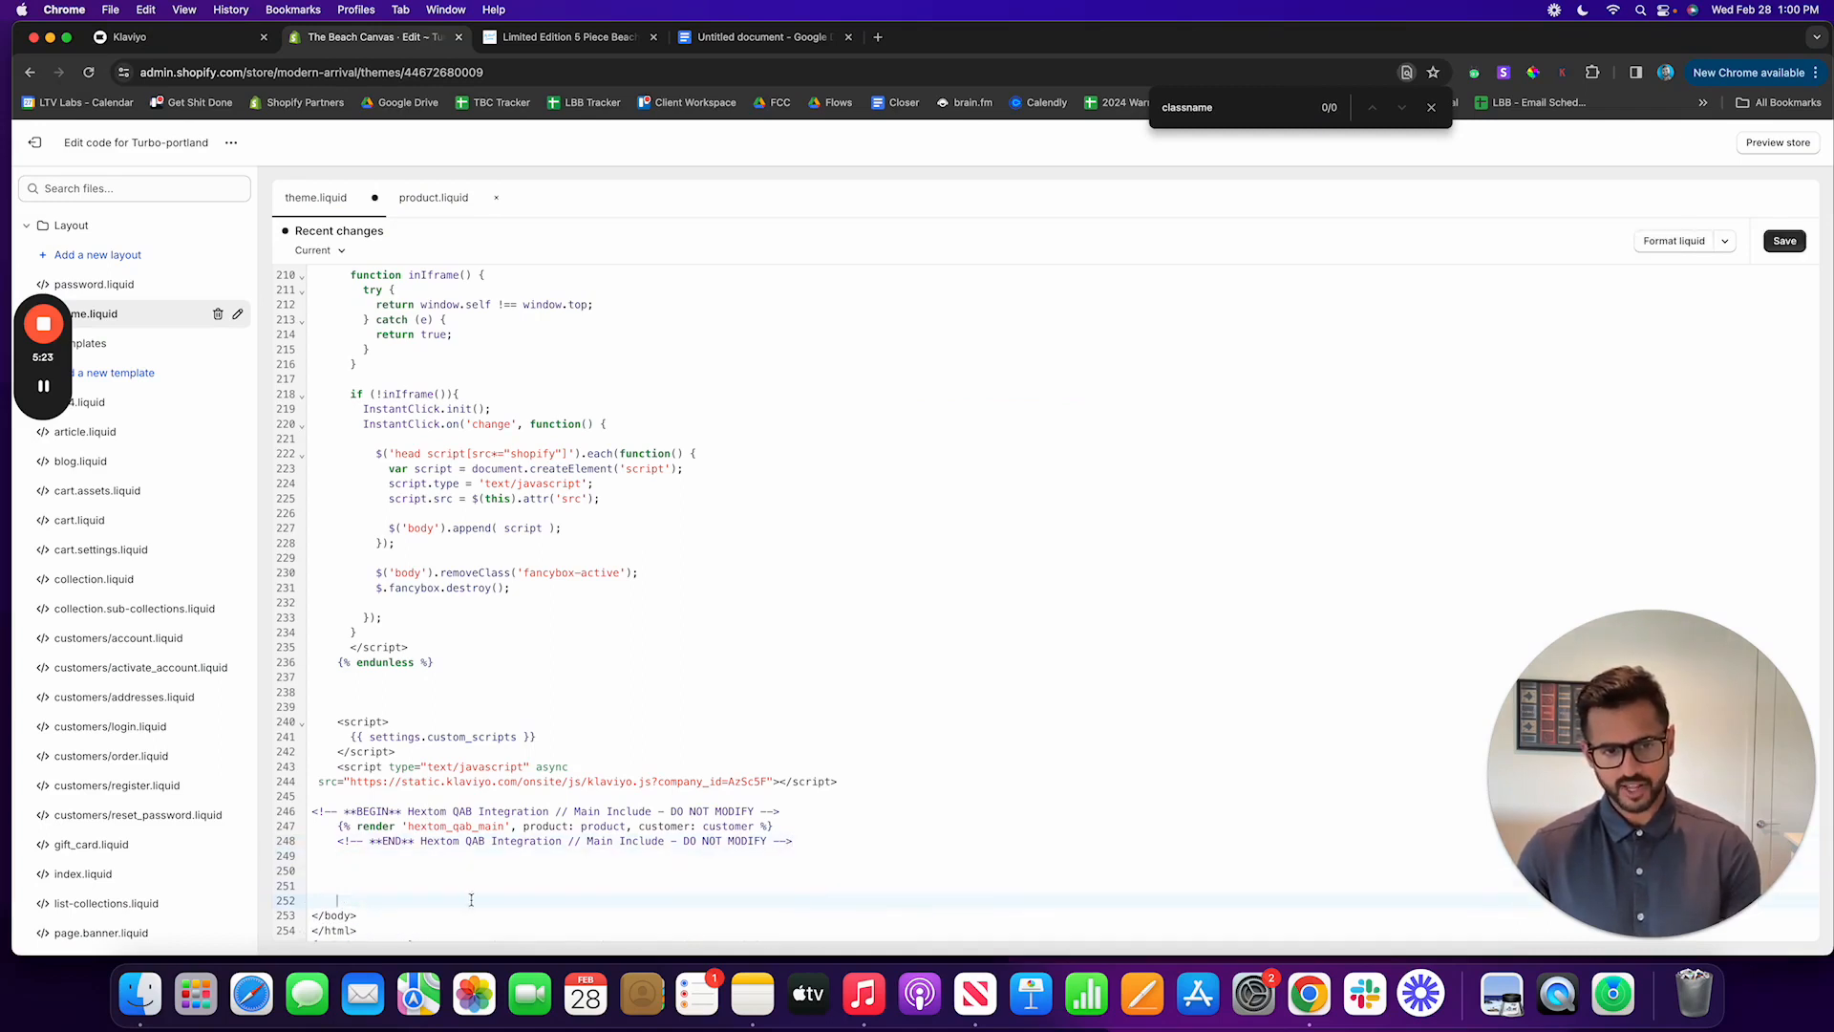
pyautogui.click(310, 886)
pyautogui.scroll(-2, 315, 874)
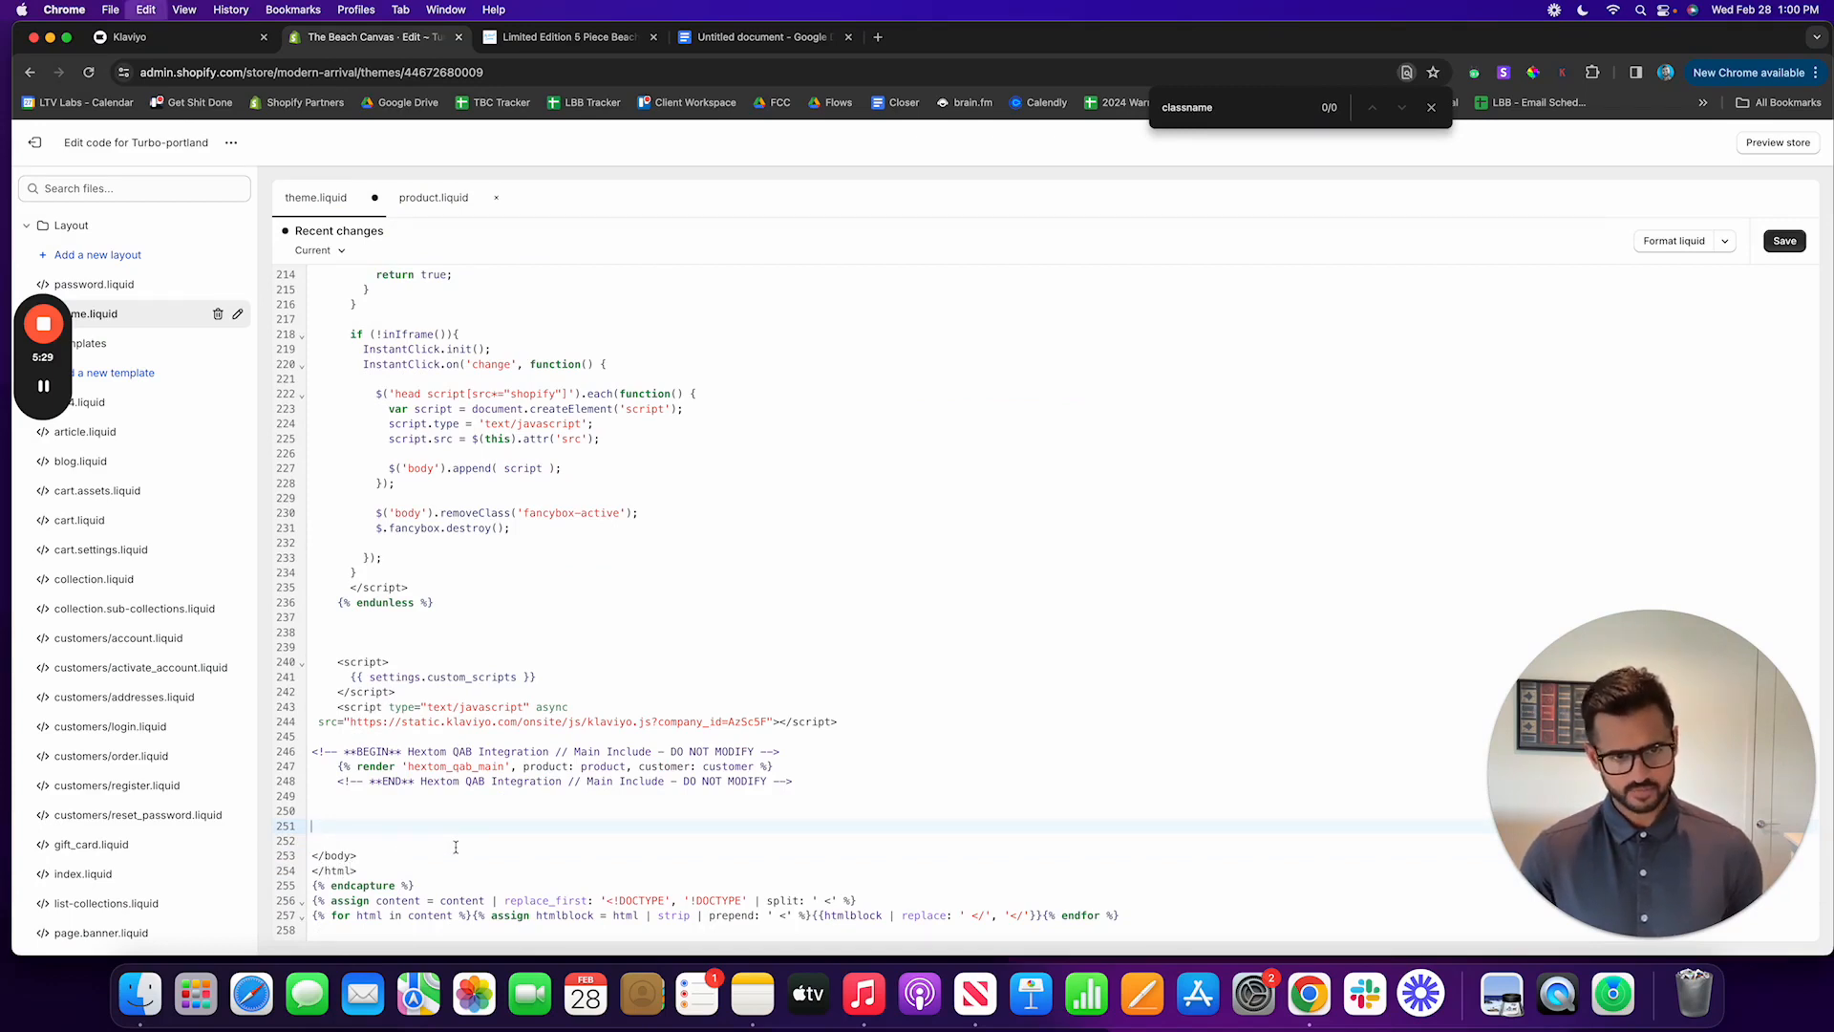
pyautogui.press('super+v')
pyautogui.scroll(-2, 497, 848)
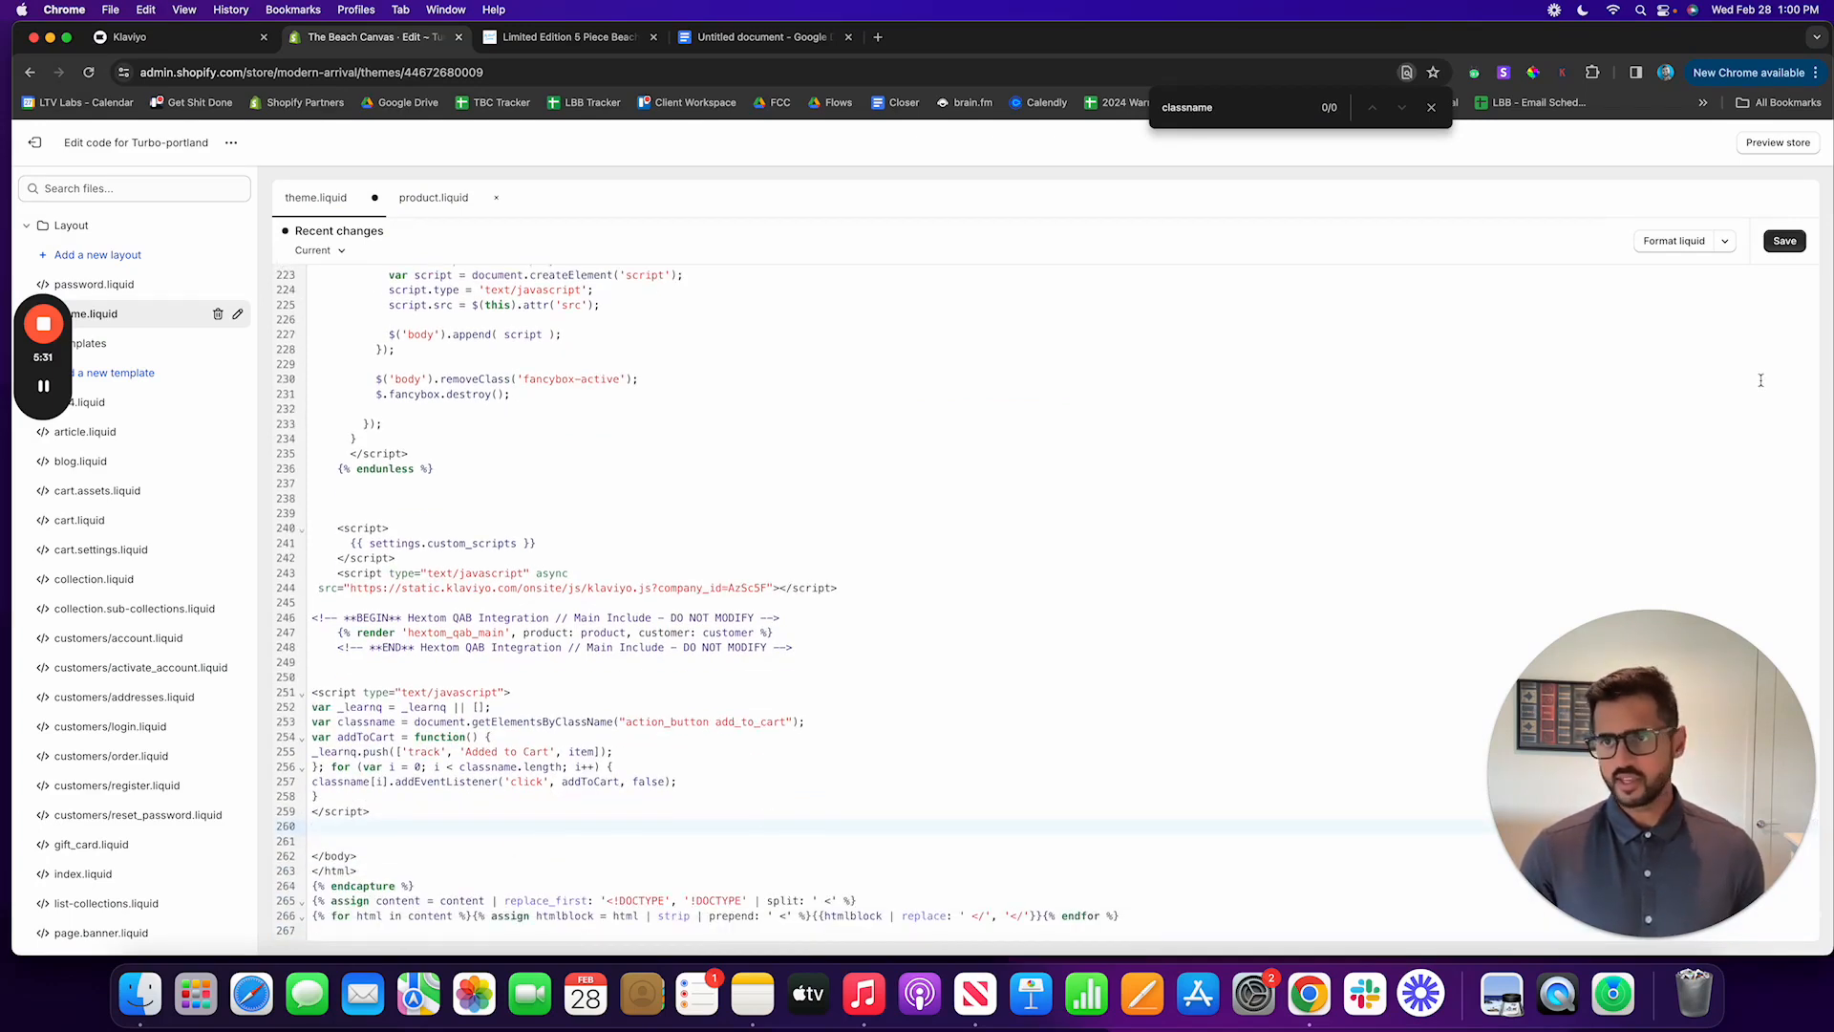
pyautogui.click(1787, 246)
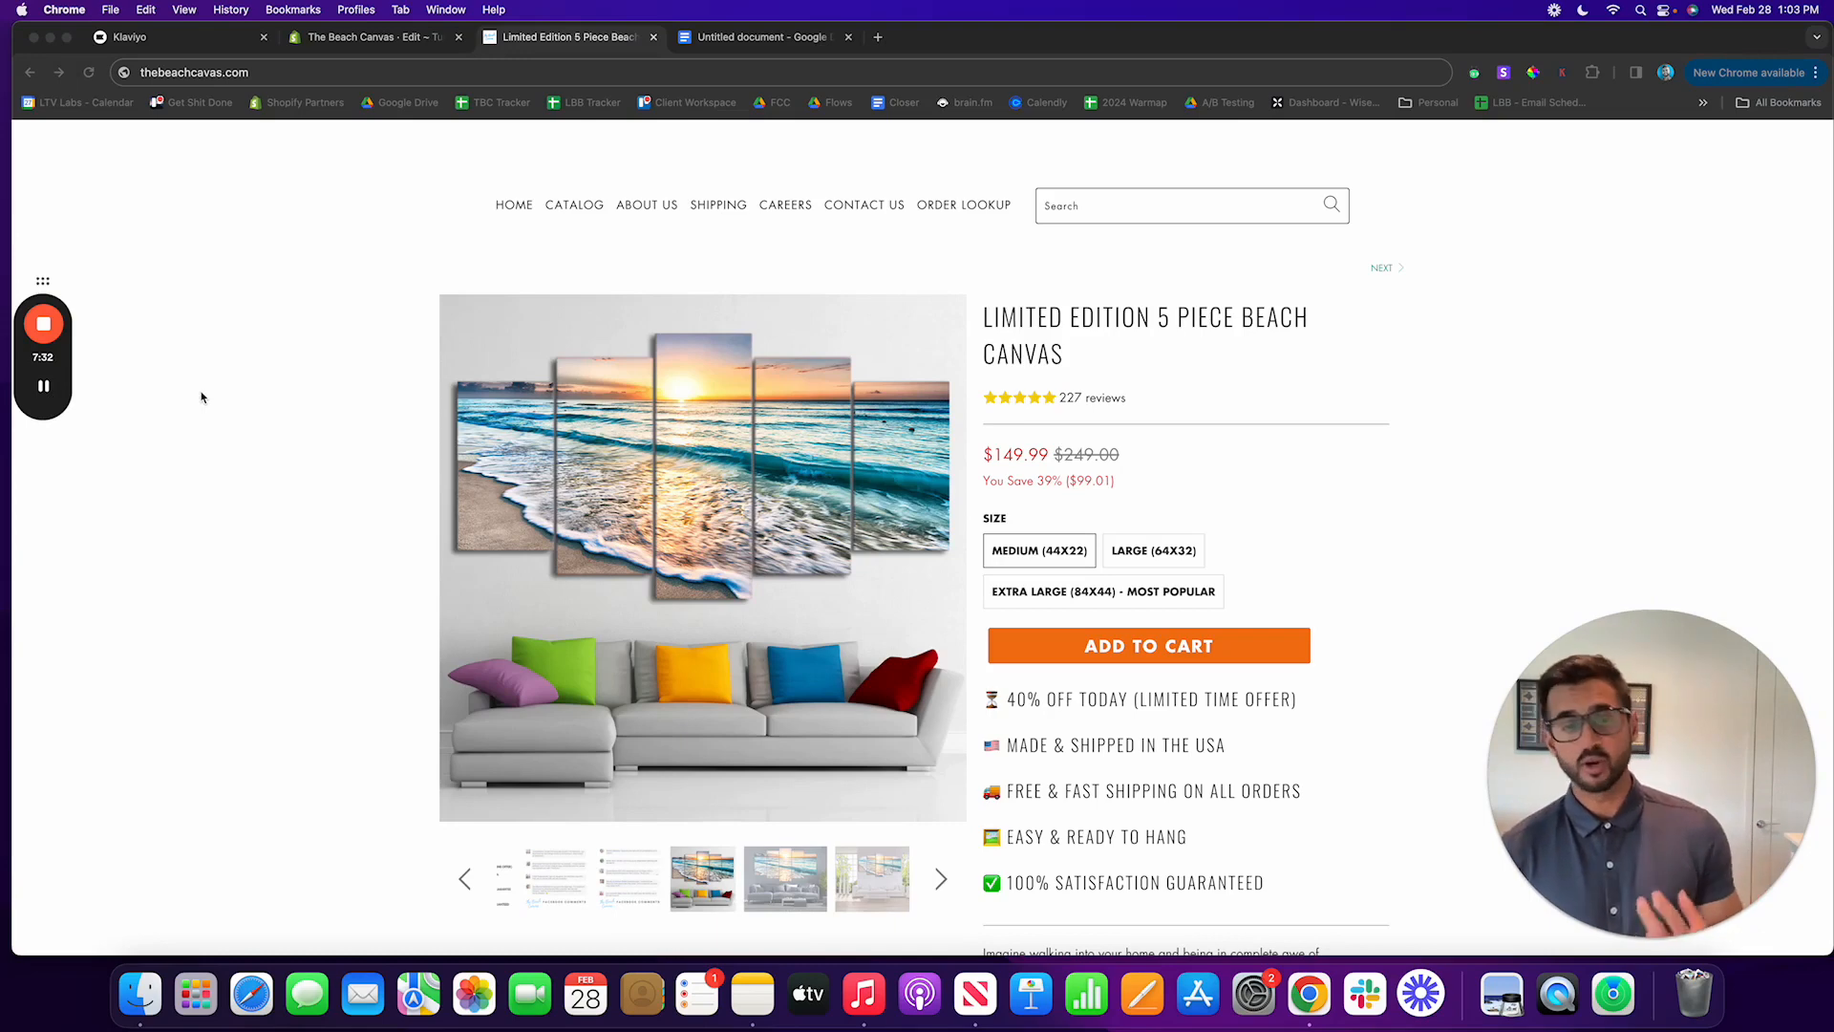
# Step: Try to load thebeachcavas.com with a utm_email parameter containing the tester's e-mail address
pyautogui.click(277, 75)
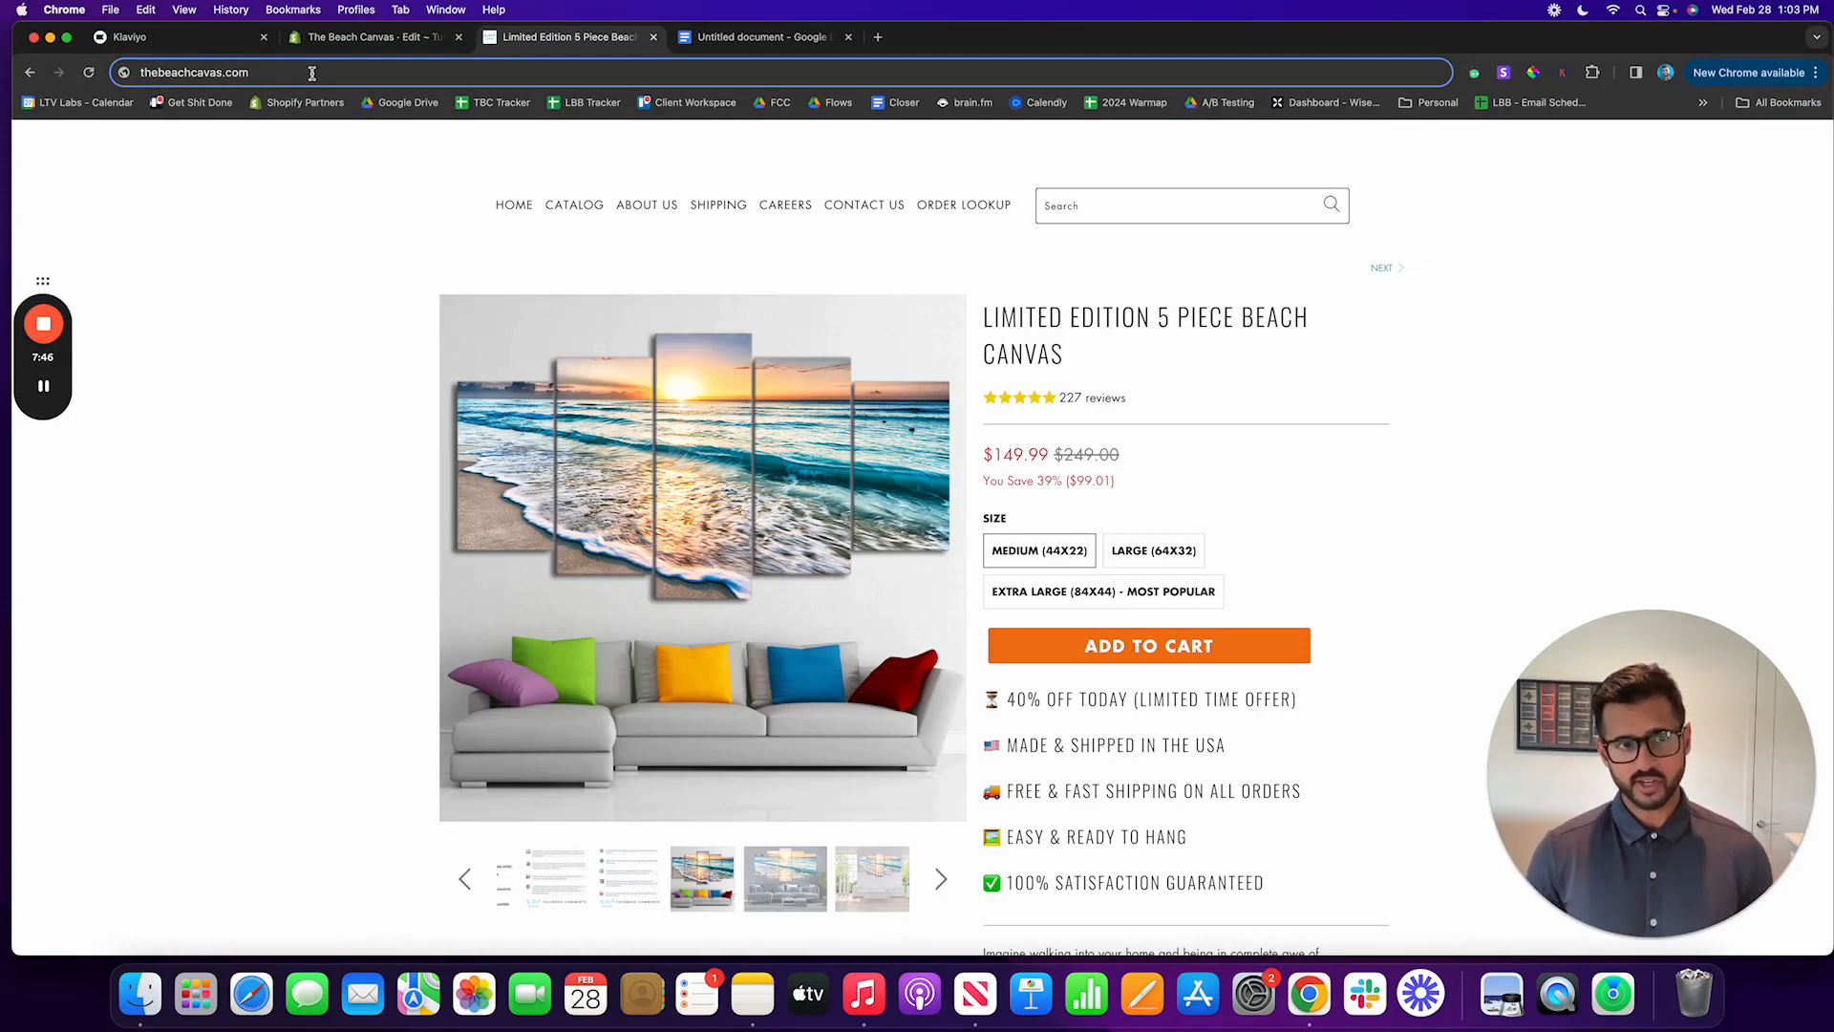
pyautogui.write('?')
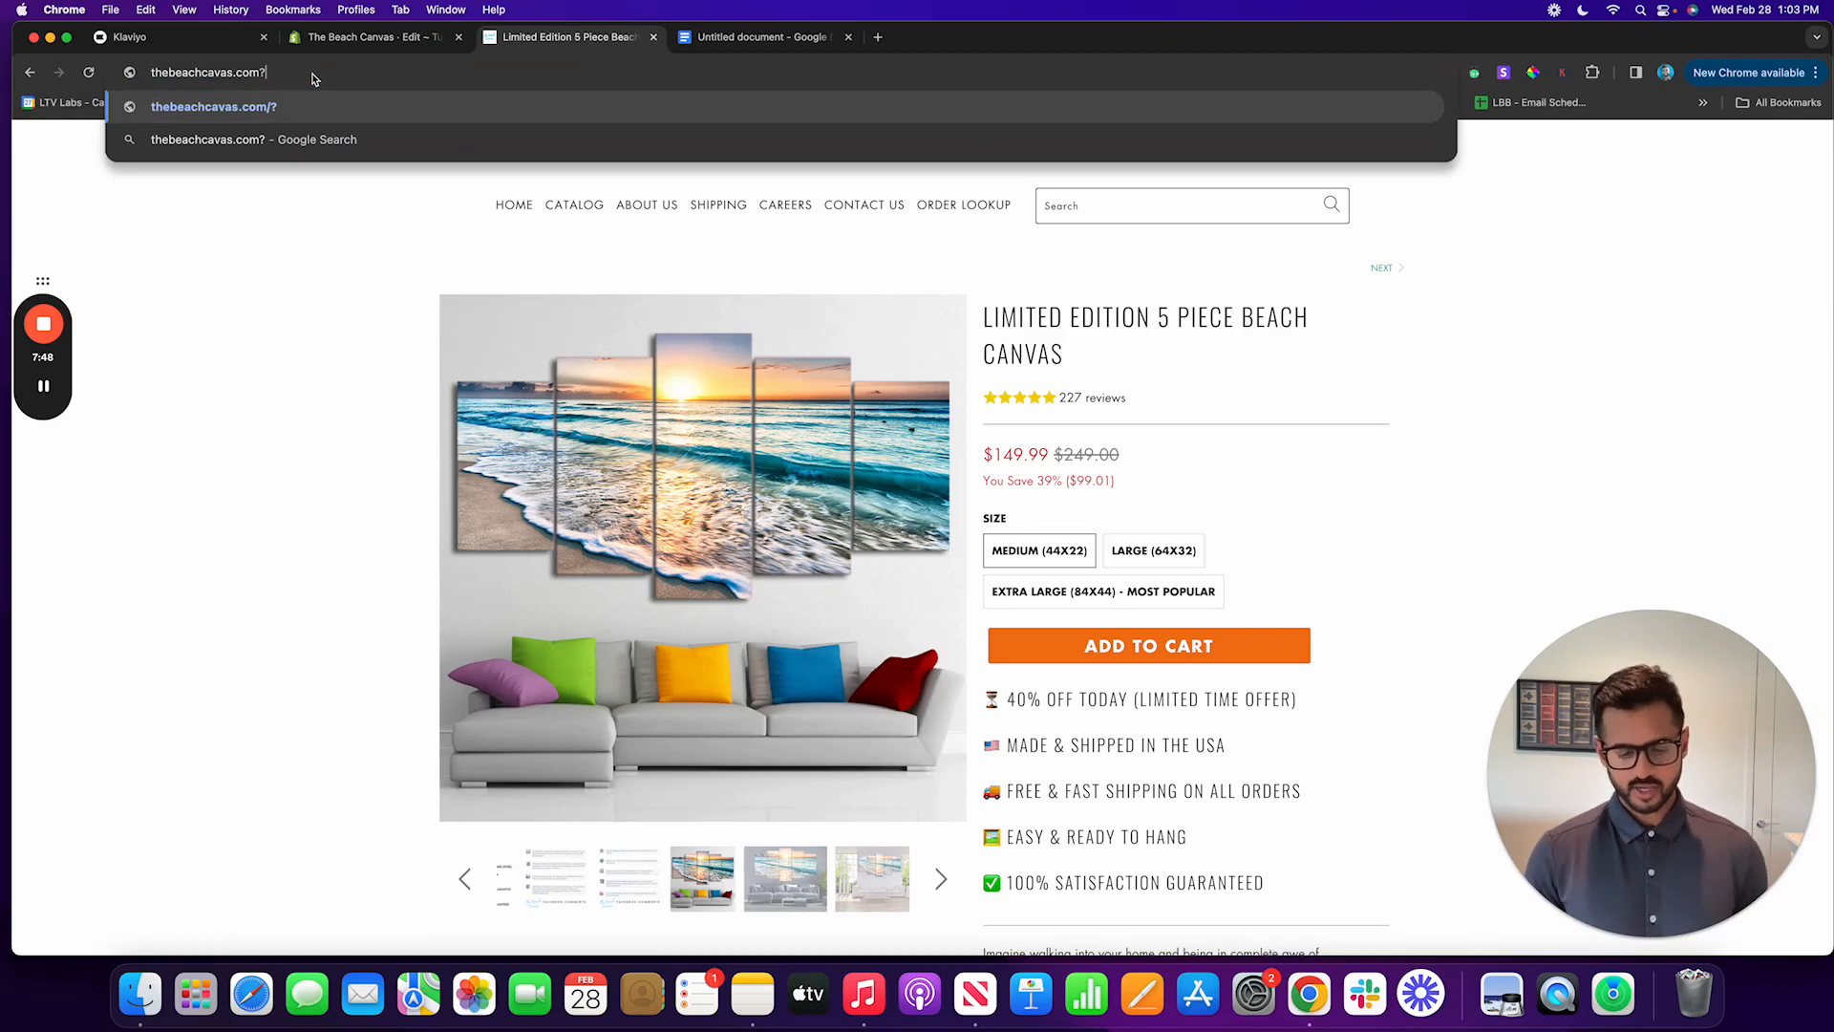
pyautogui.write('utm_')
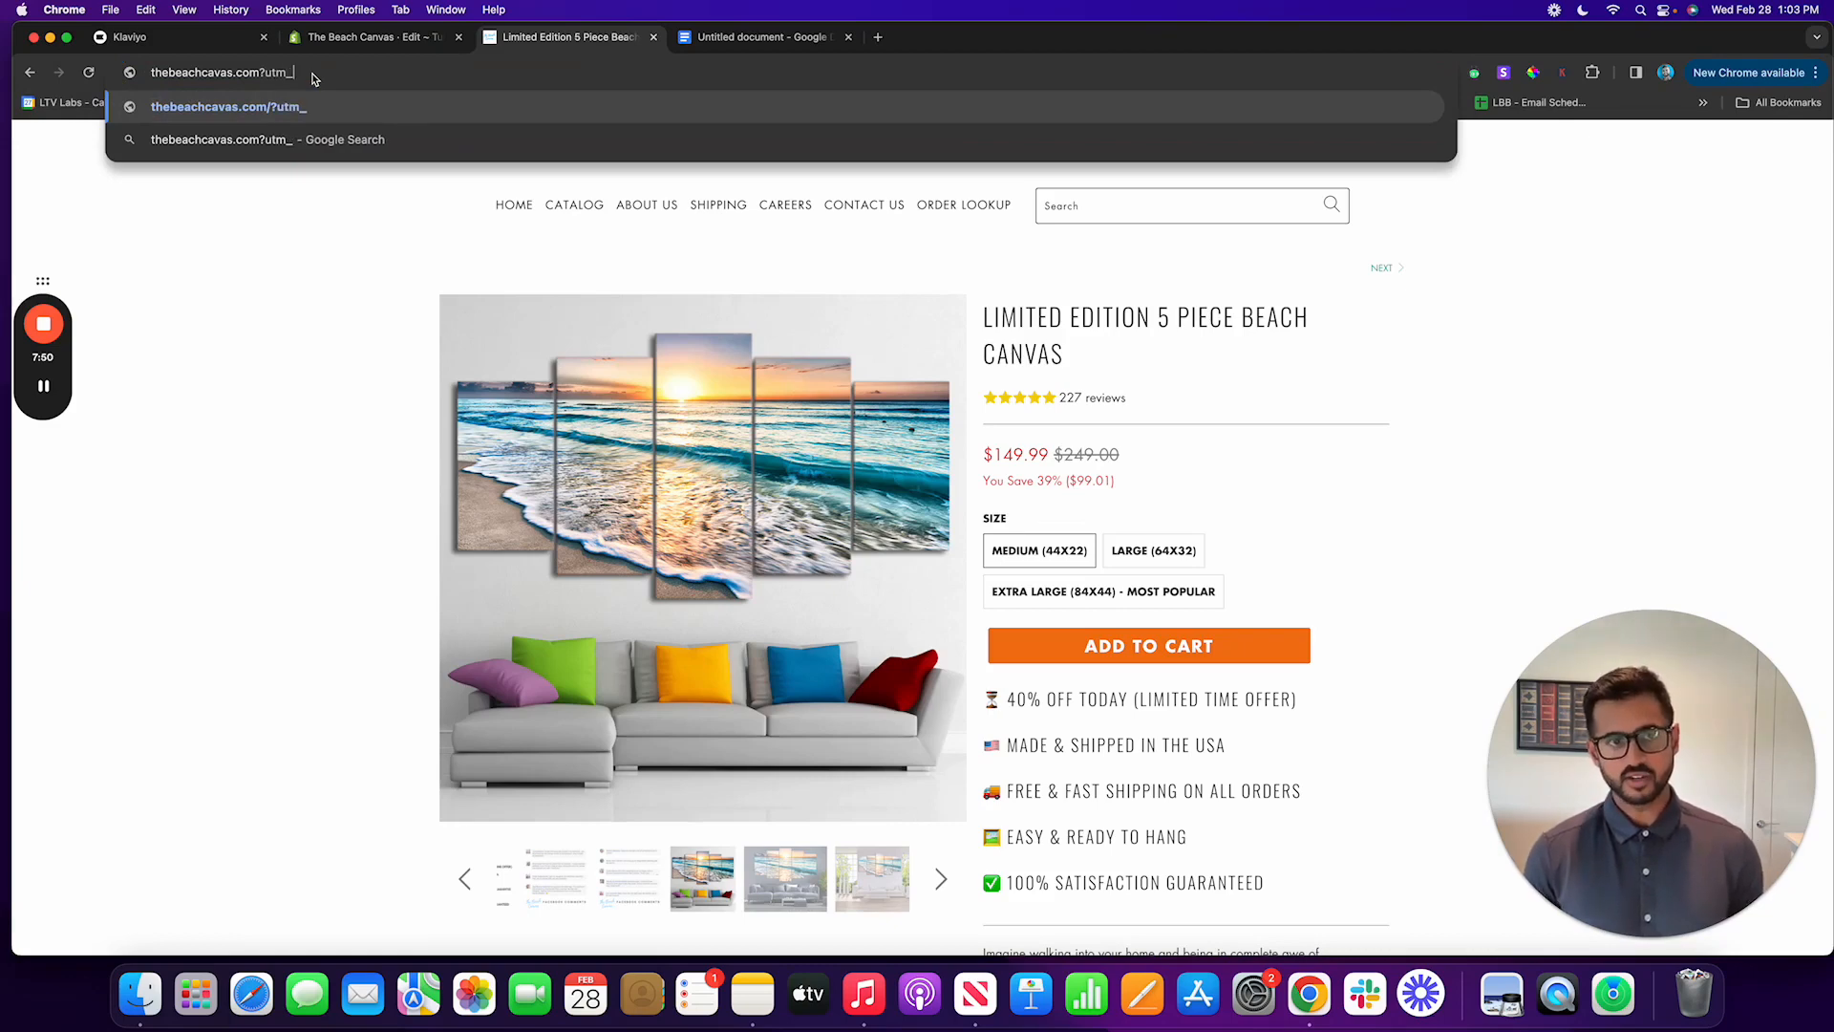
pyautogui.write('email=')
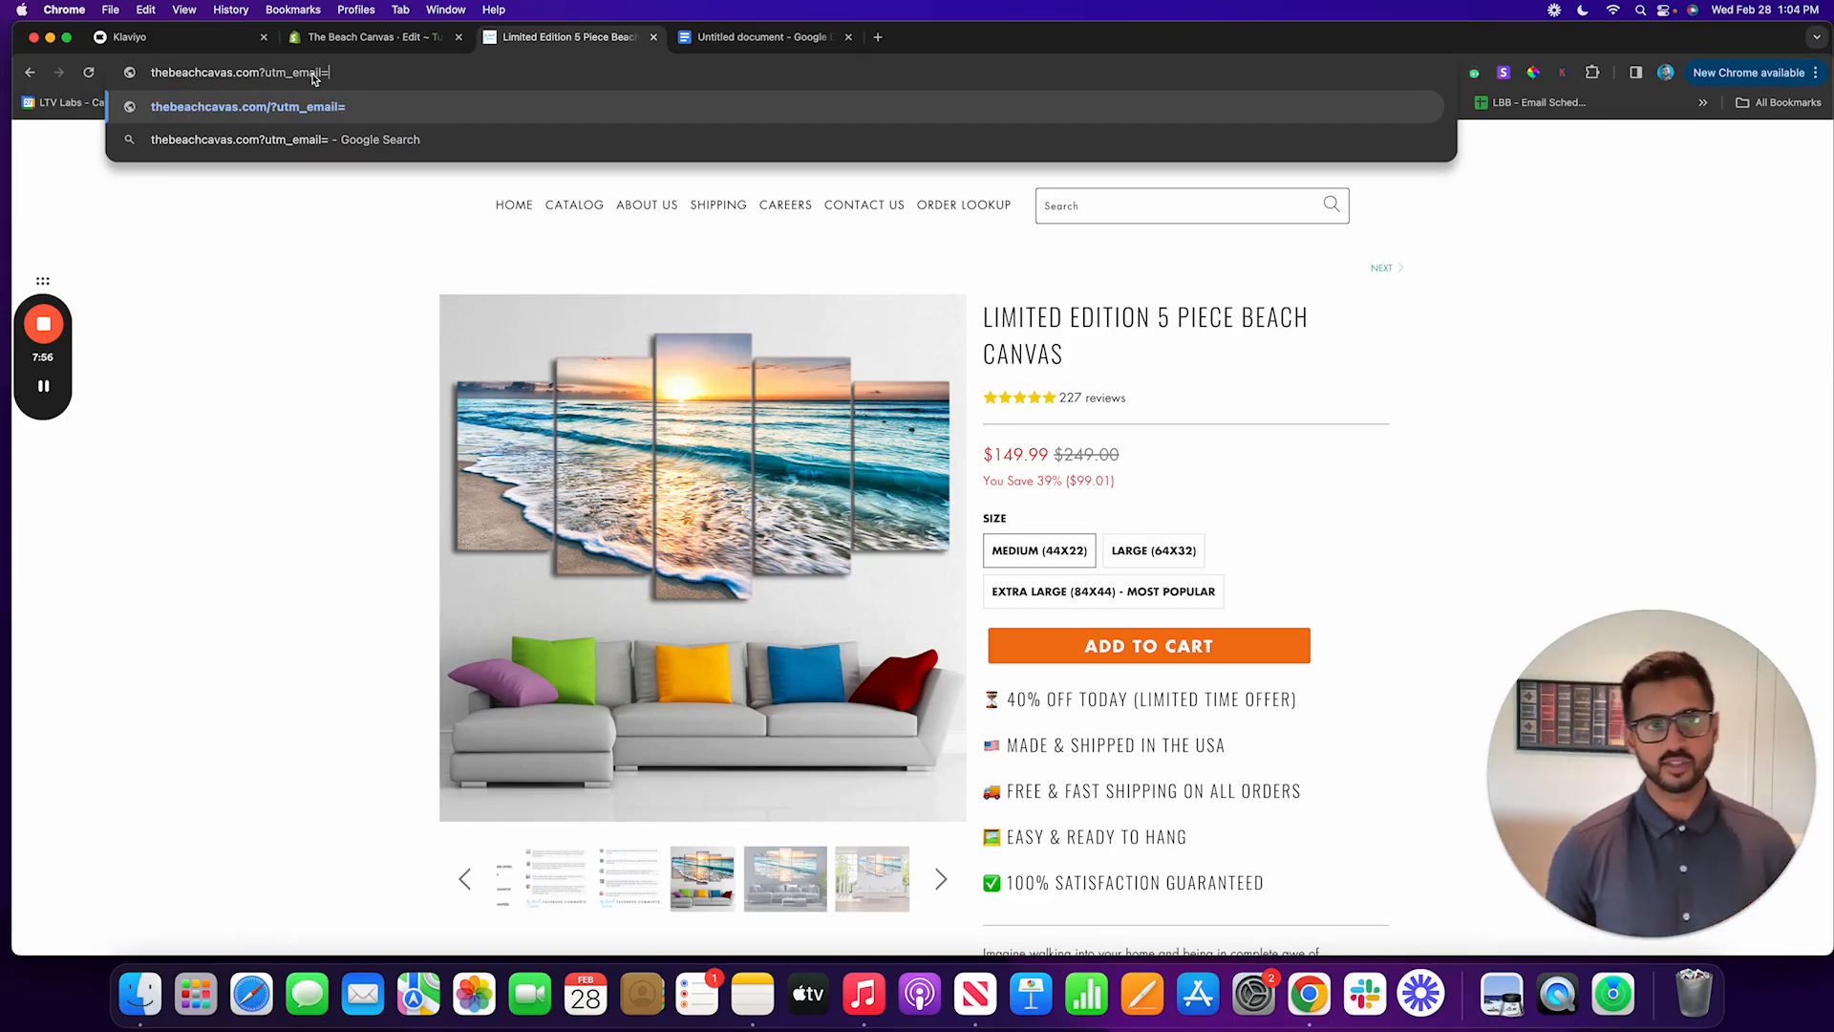
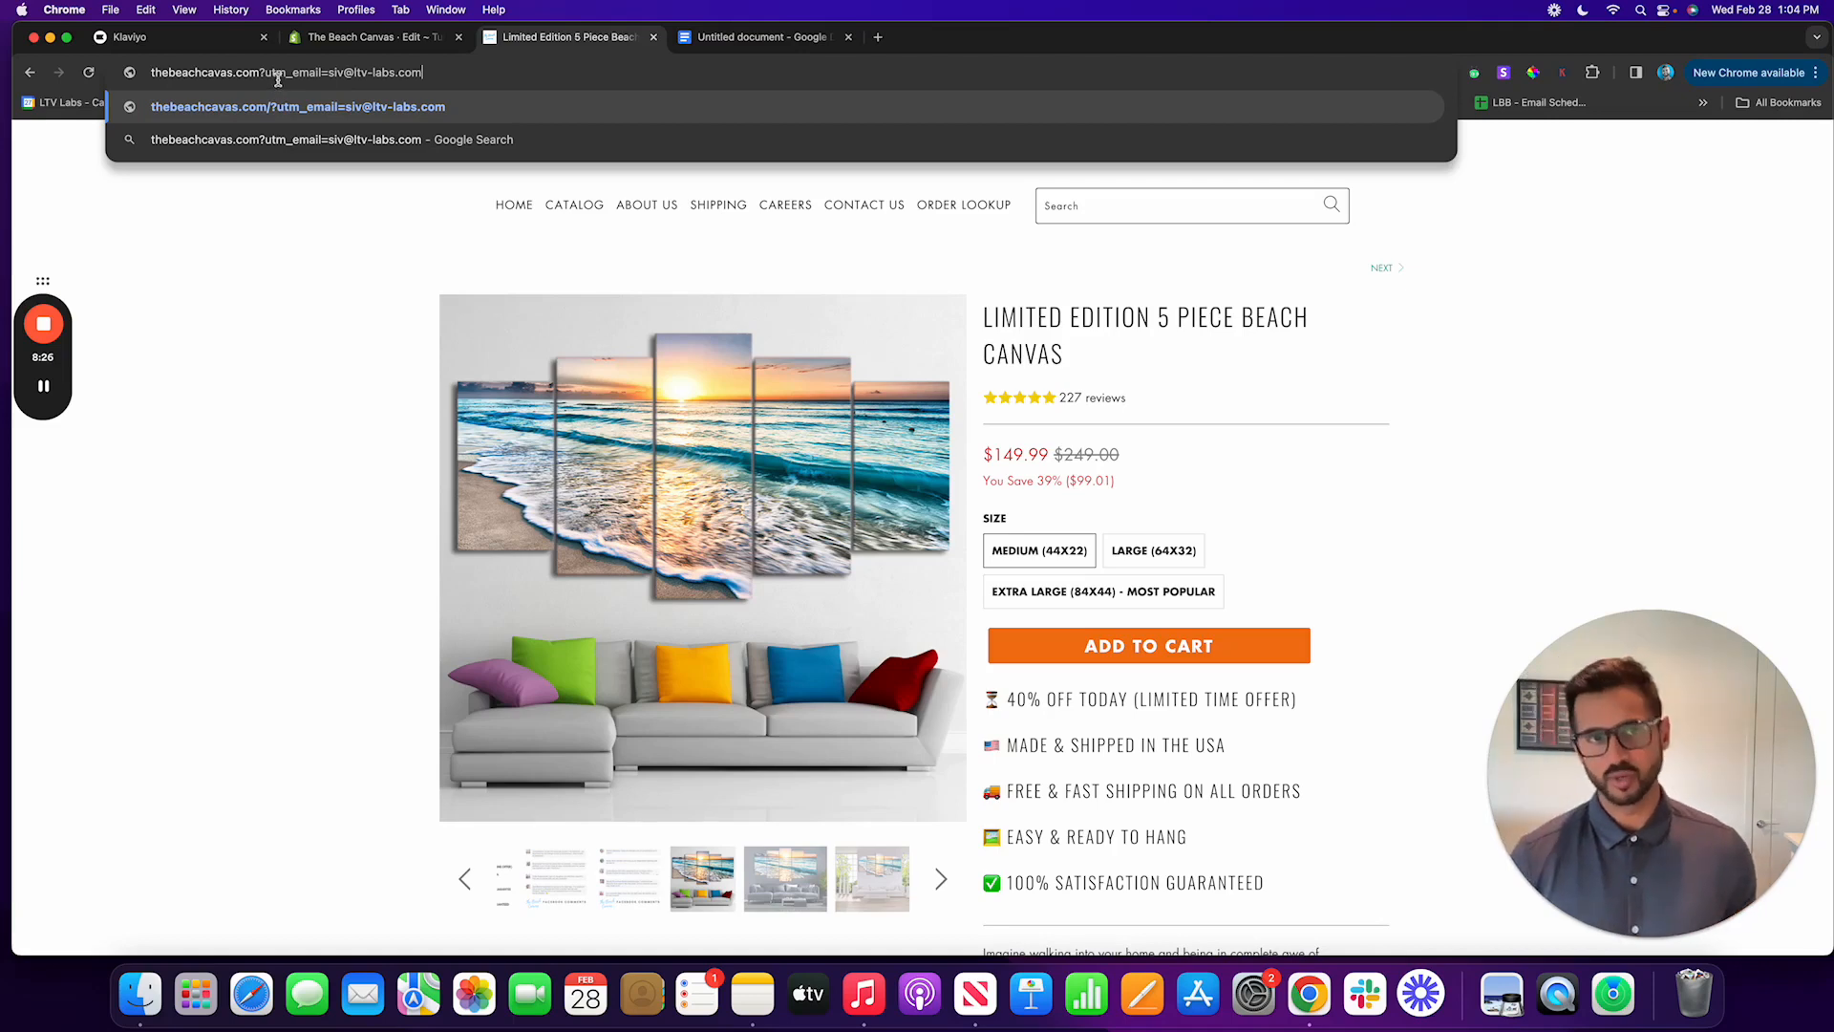
pyautogui.press('Return')
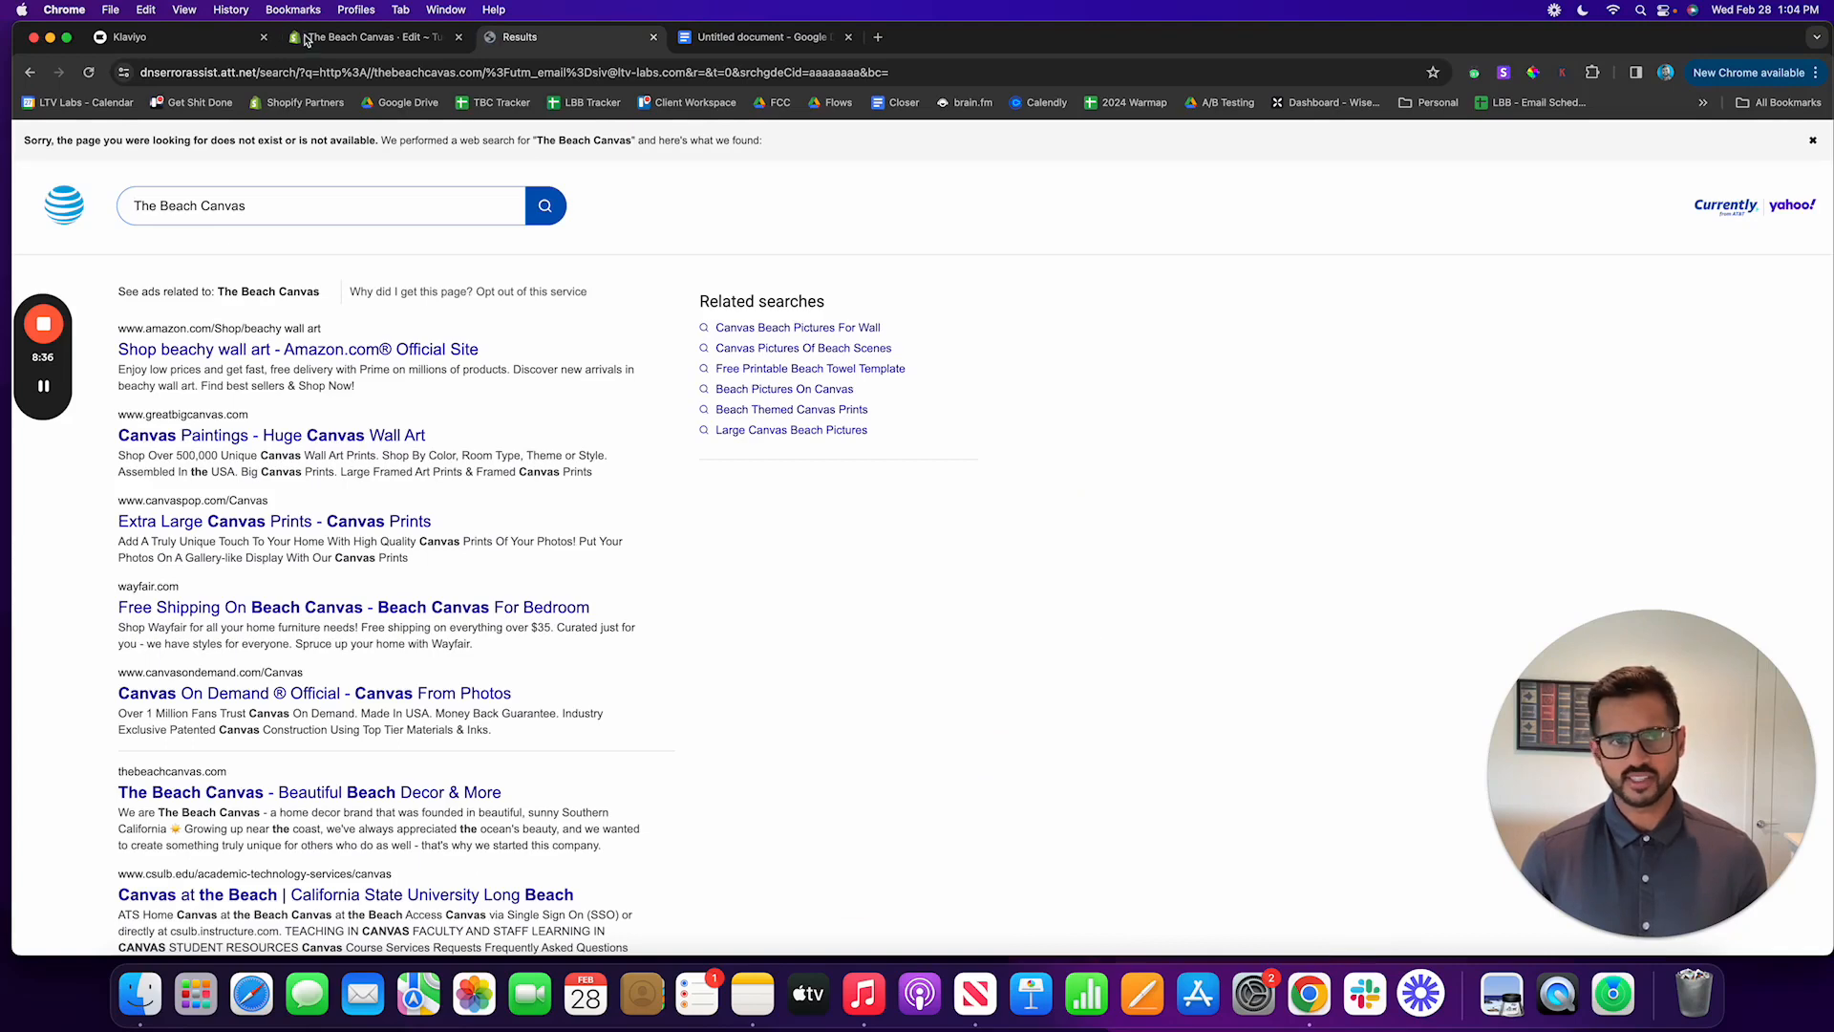
# Step: Load thebeachcanvas.com with a utm_email parameter containing the tester's e-mail address
pyautogui.click(322, 74)
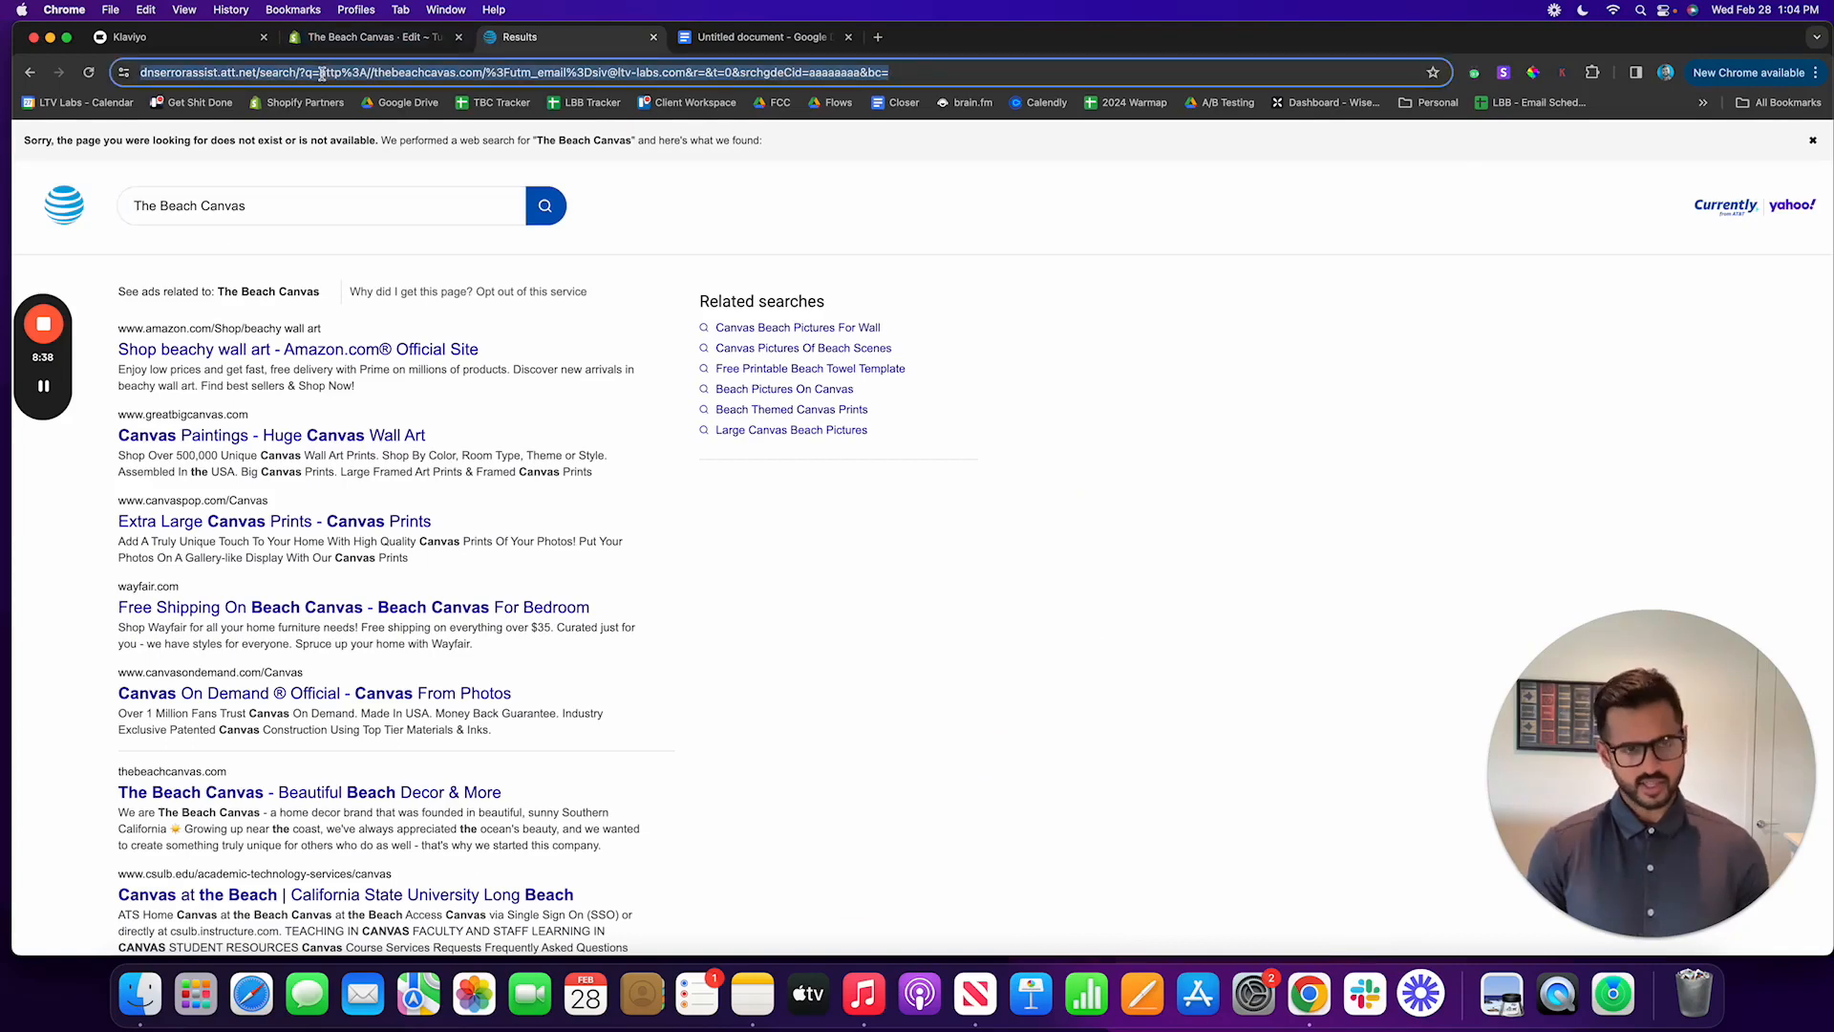
pyautogui.write('thebeac')
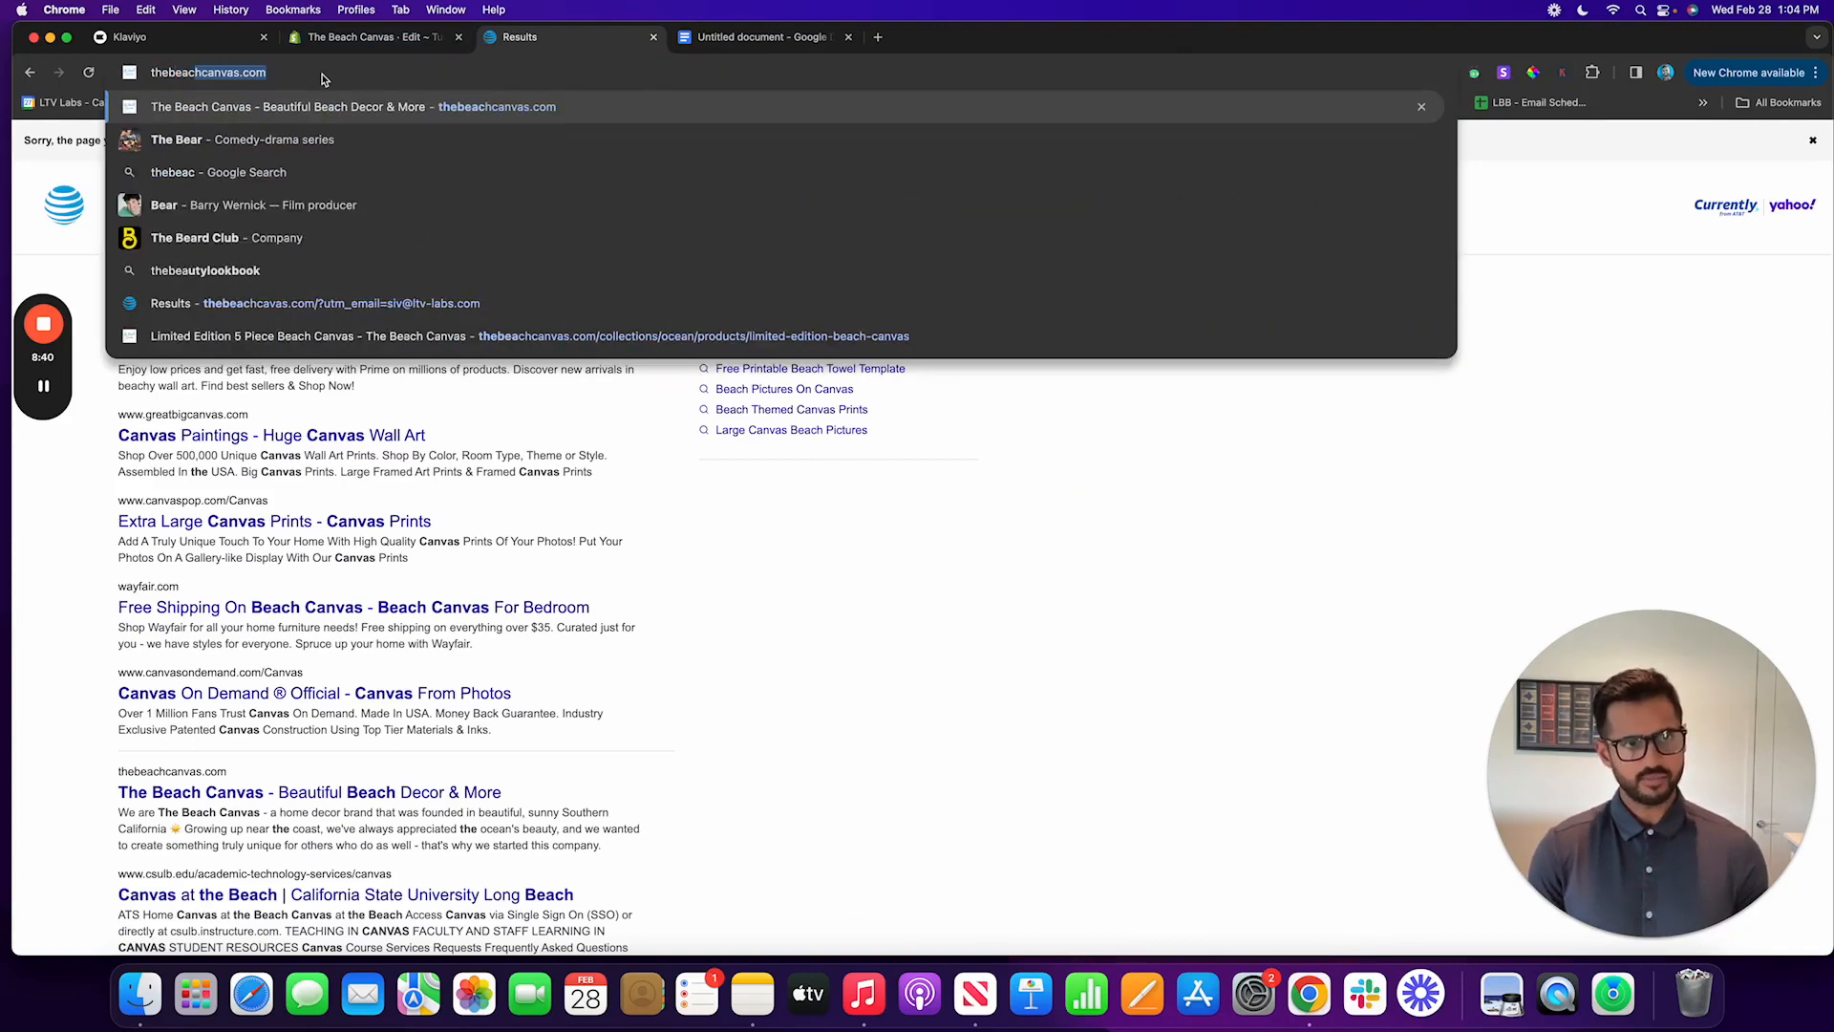
pyautogui.write('hcav')
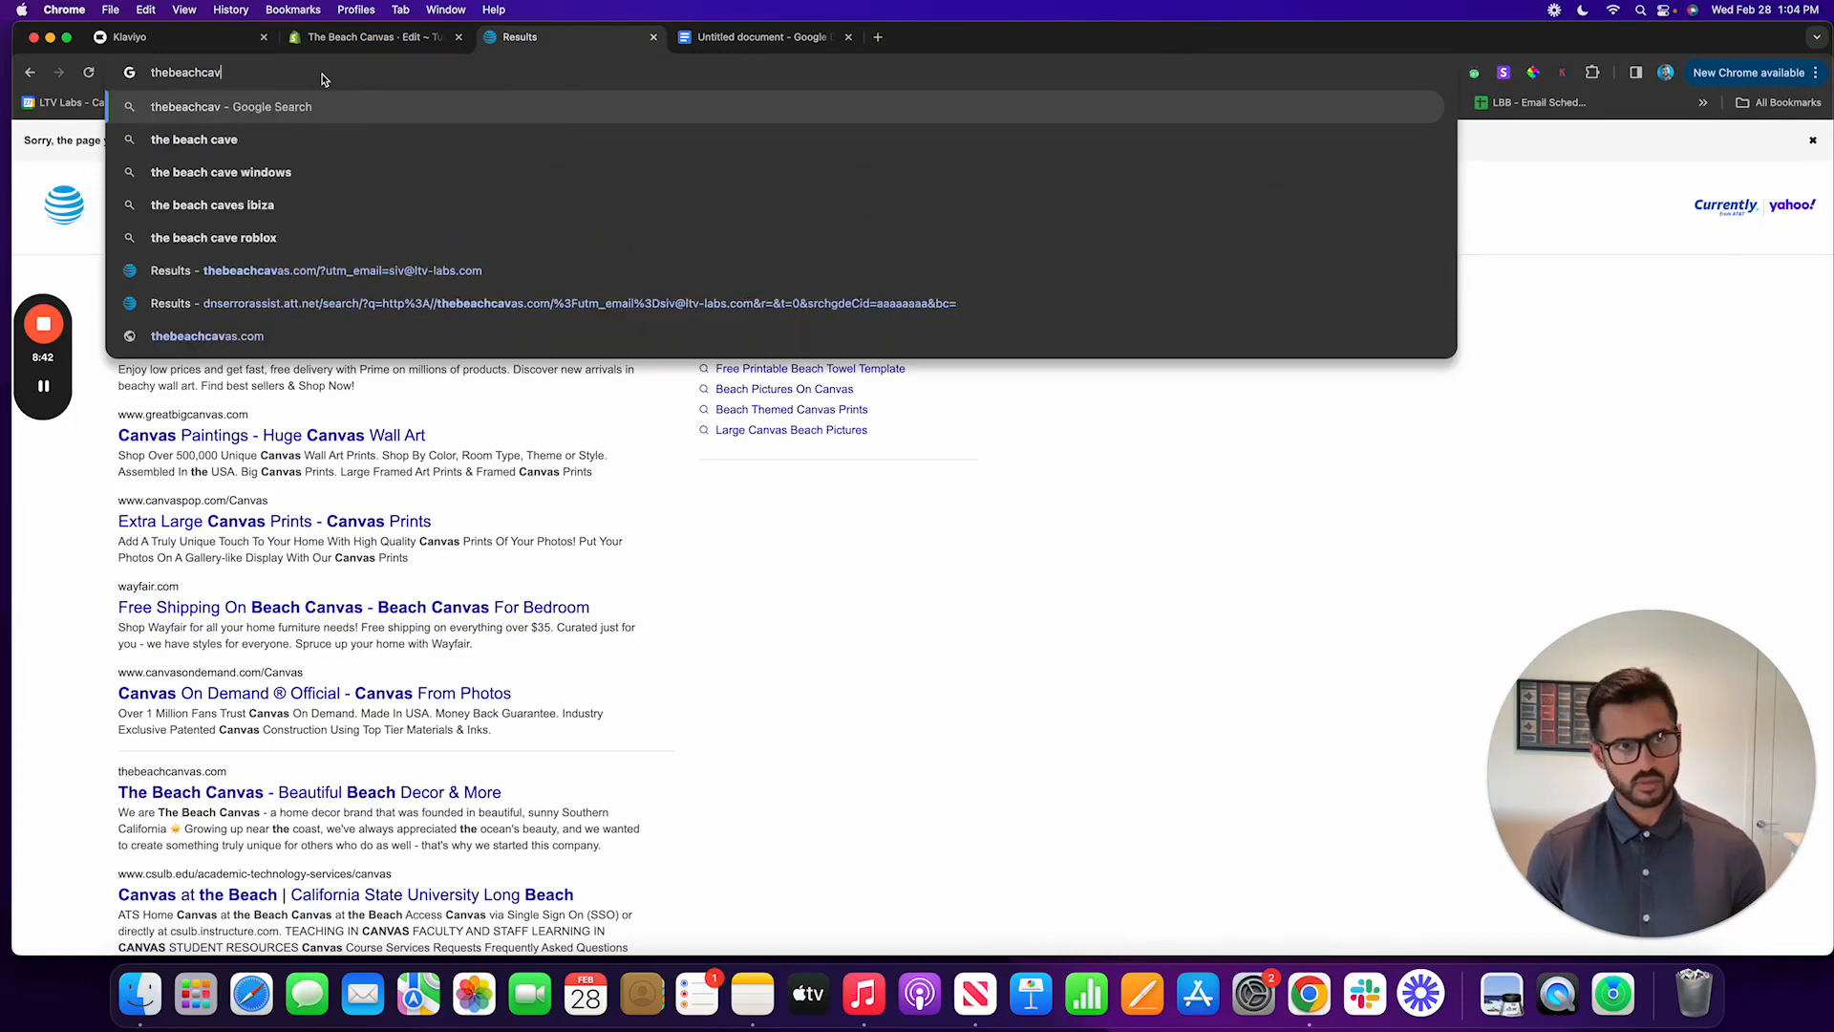
pyautogui.press('BackSpace')
pyautogui.write('nvas')
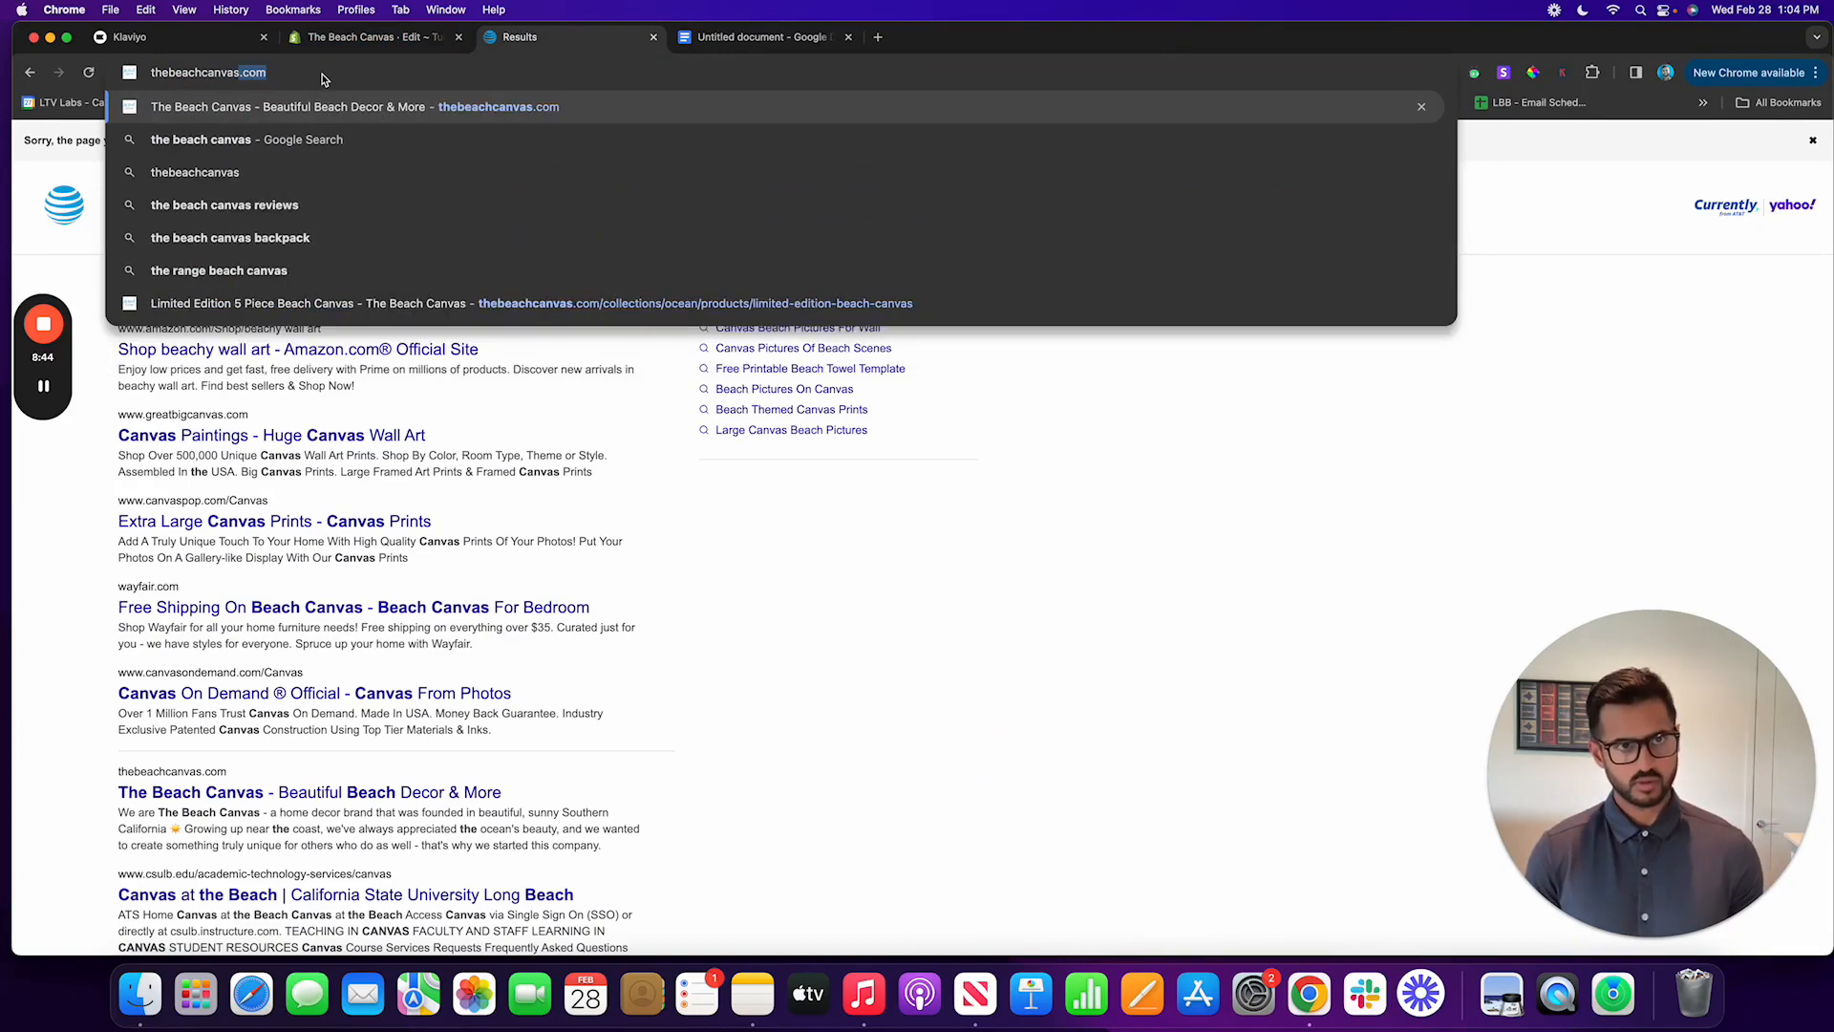
pyautogui.write('.com/?utm_')
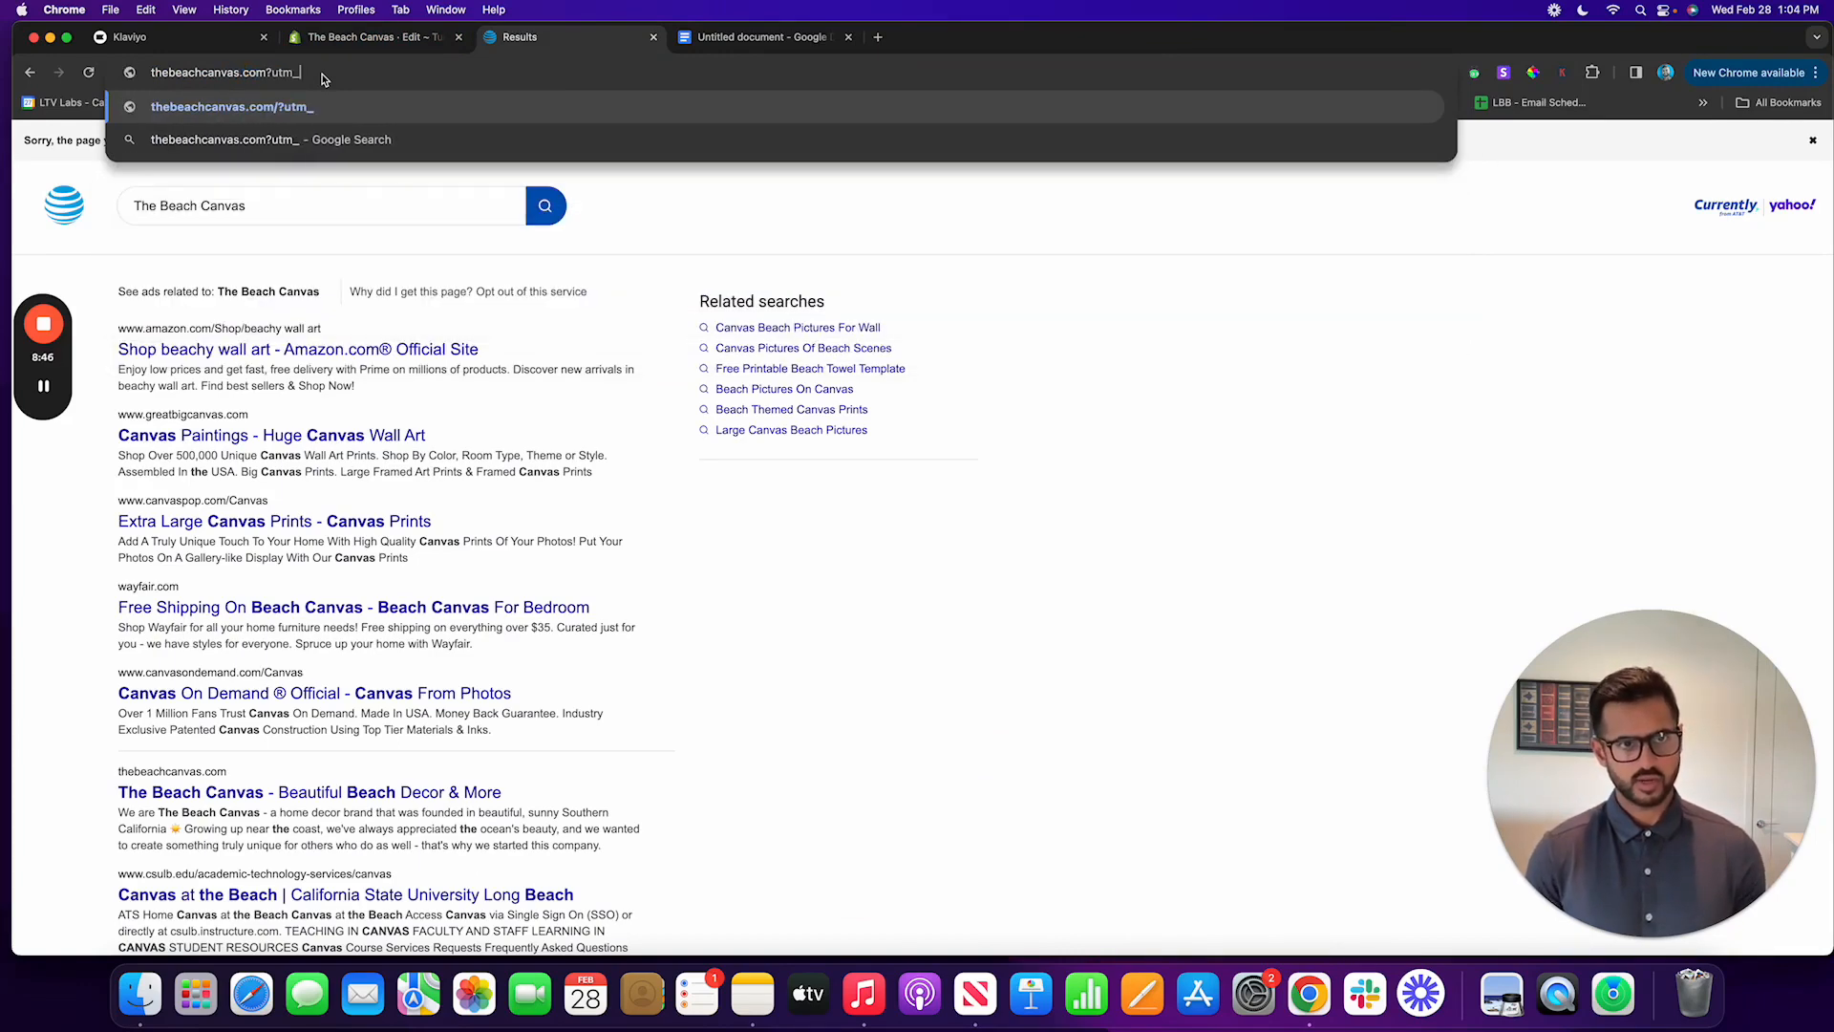
pyautogui.write('email')
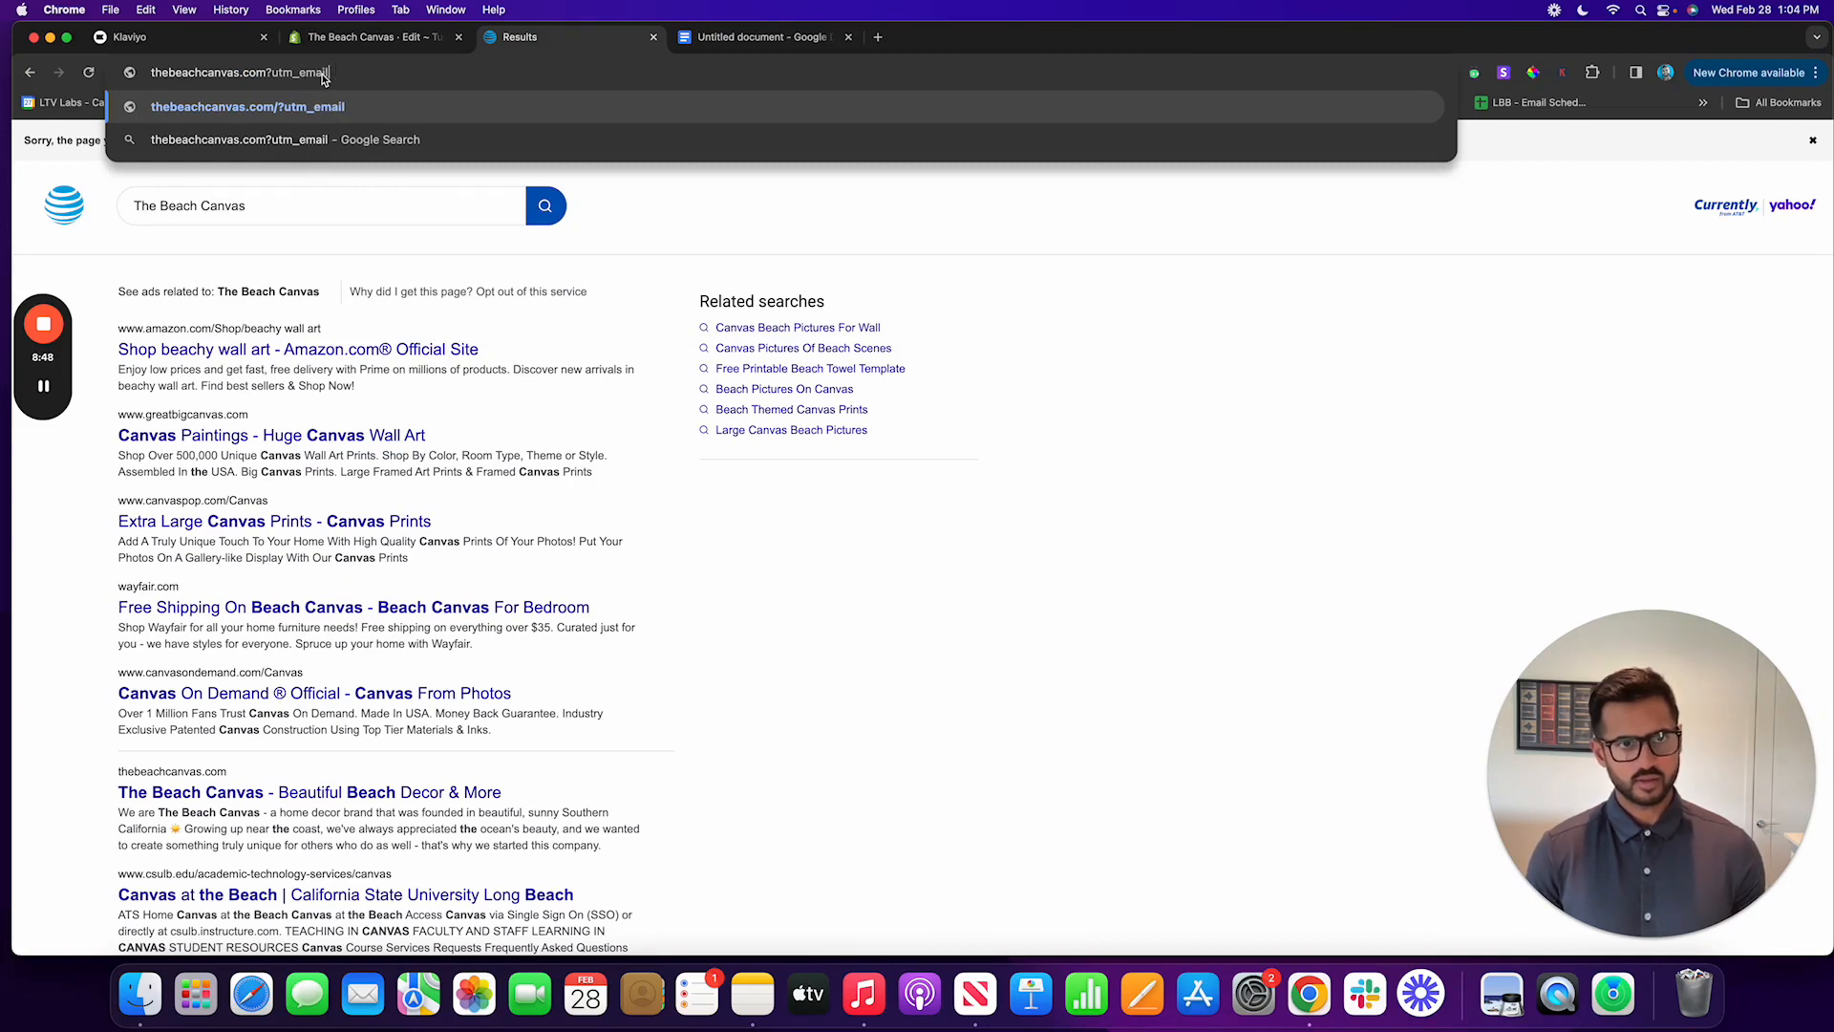
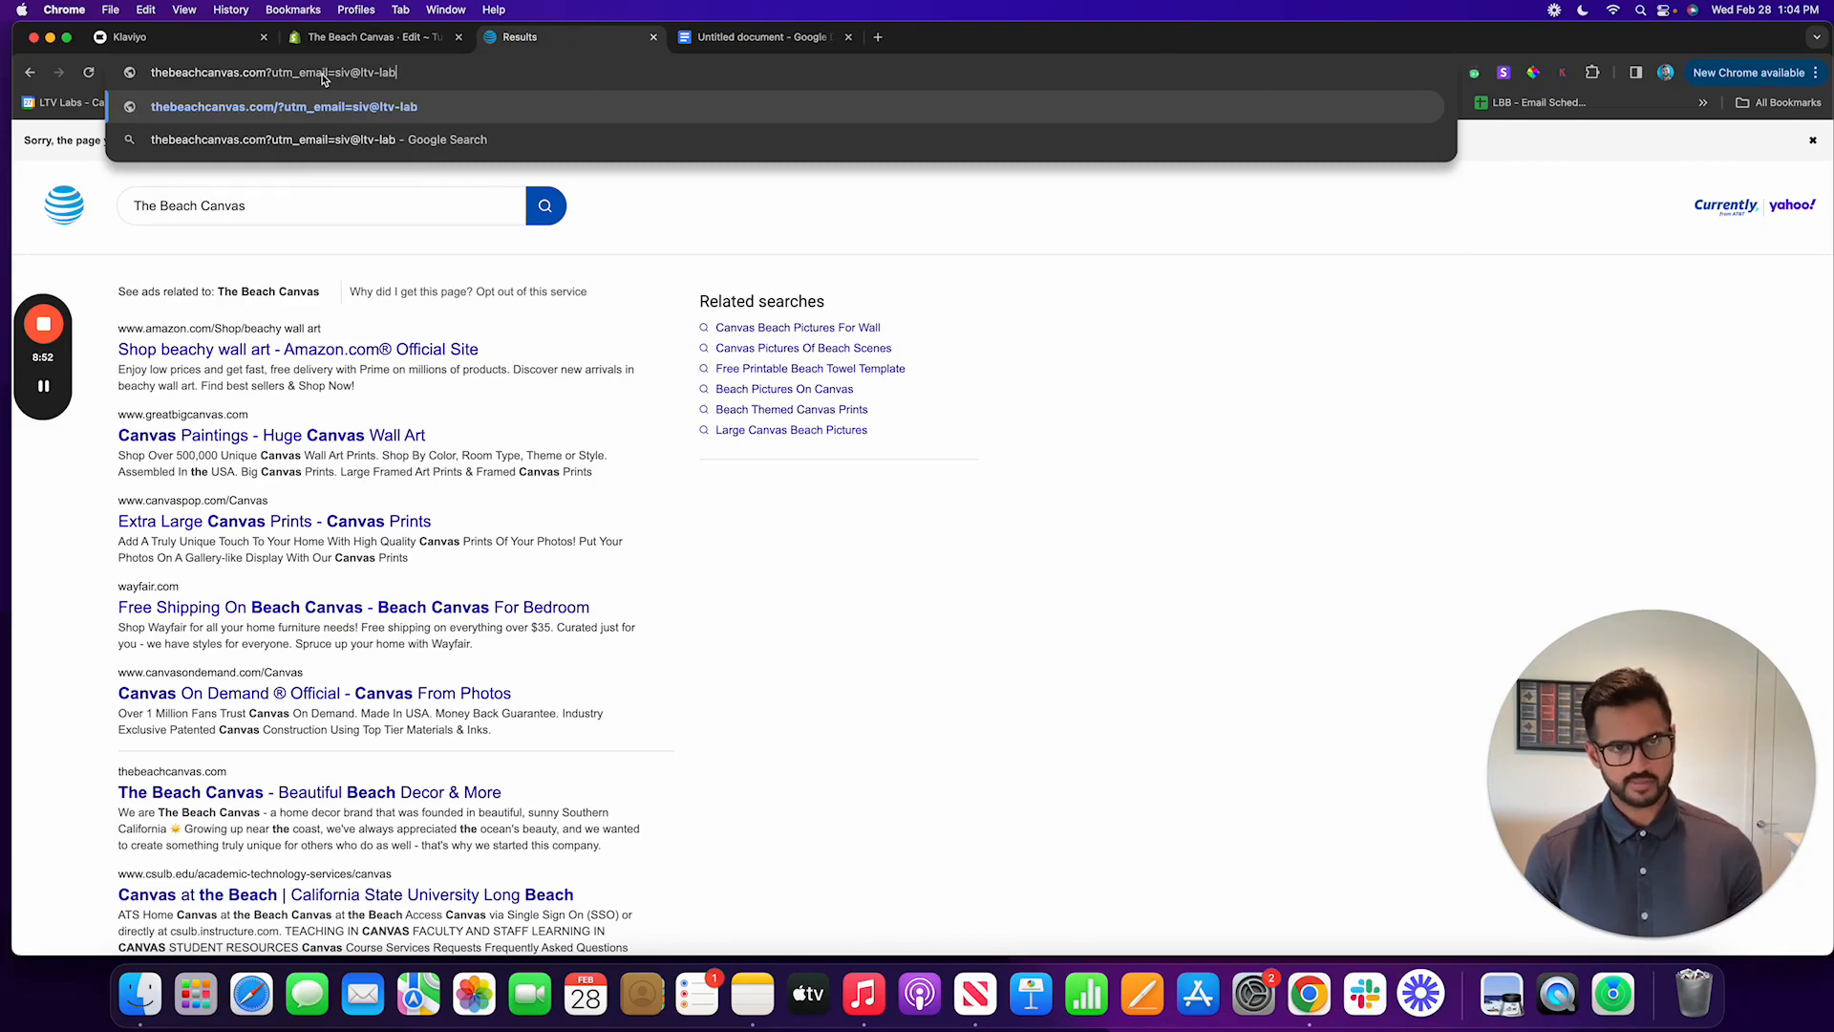
pyautogui.press('Return')
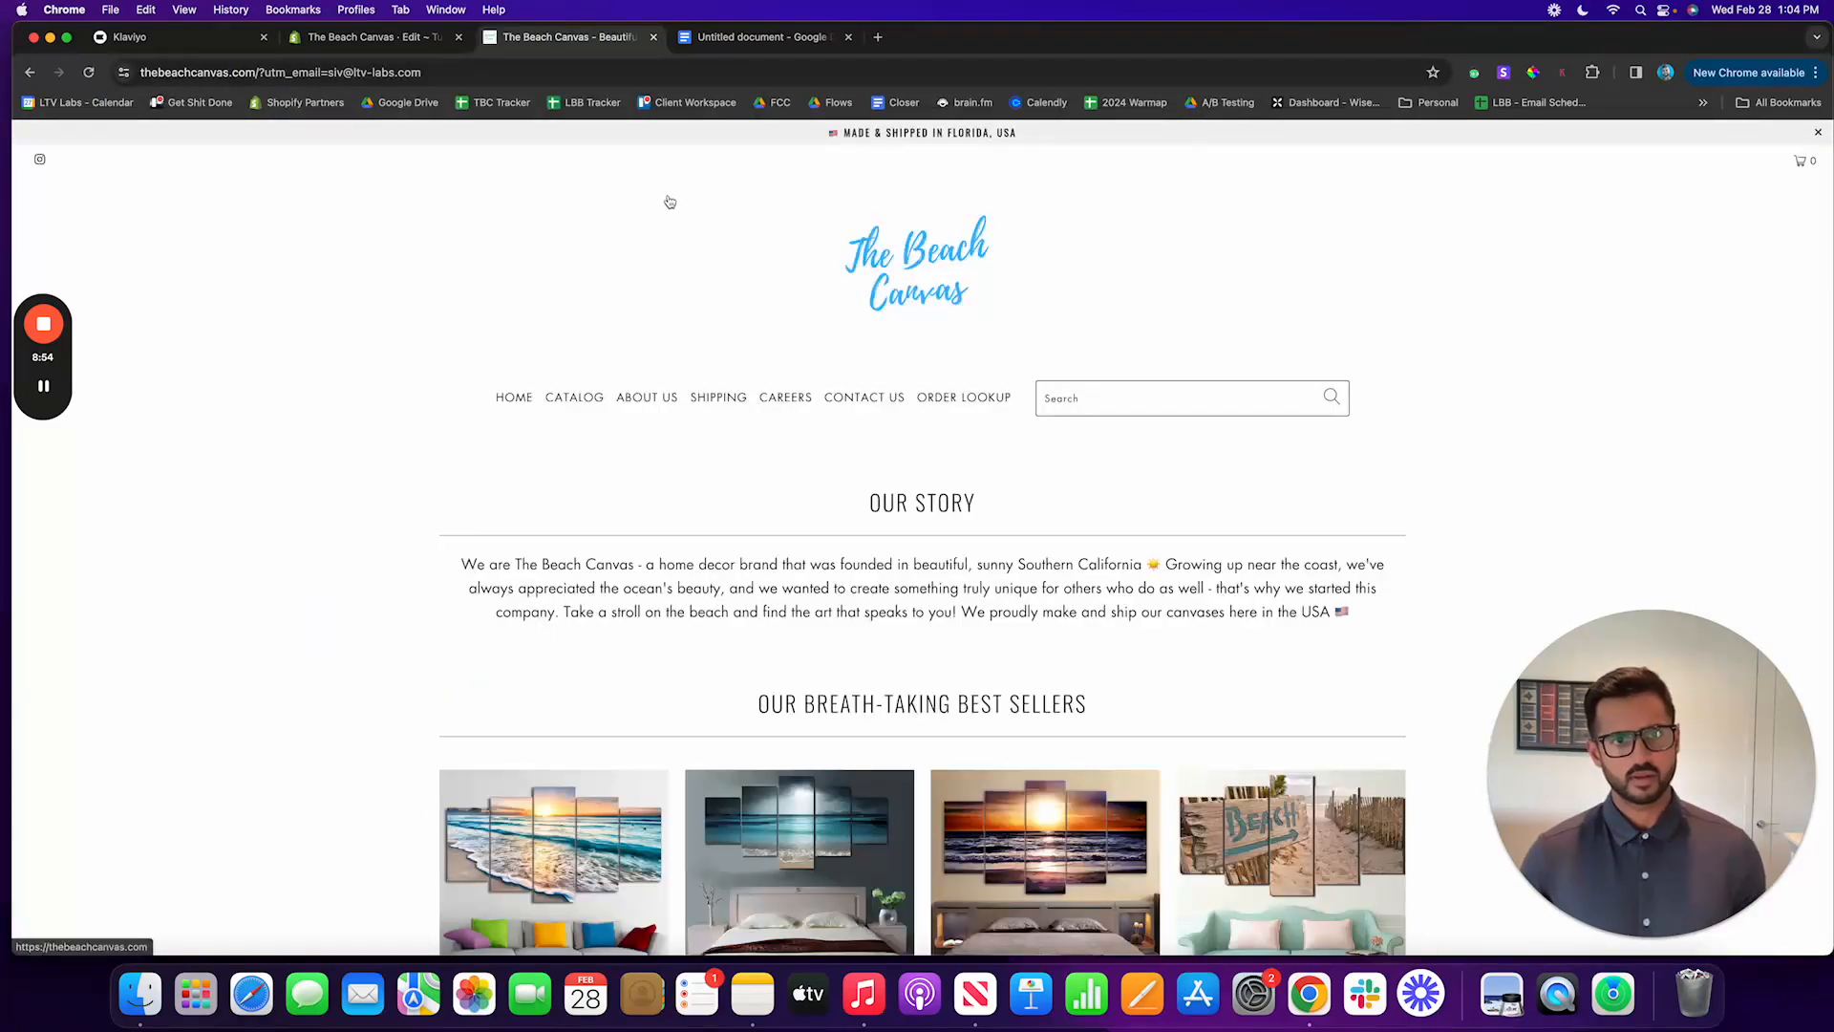
# Step: Open the Limited Edition 5 Piece Beach Canvas product from the best sellers and add it to the cart
pyautogui.scroll(-3, 810, 647)
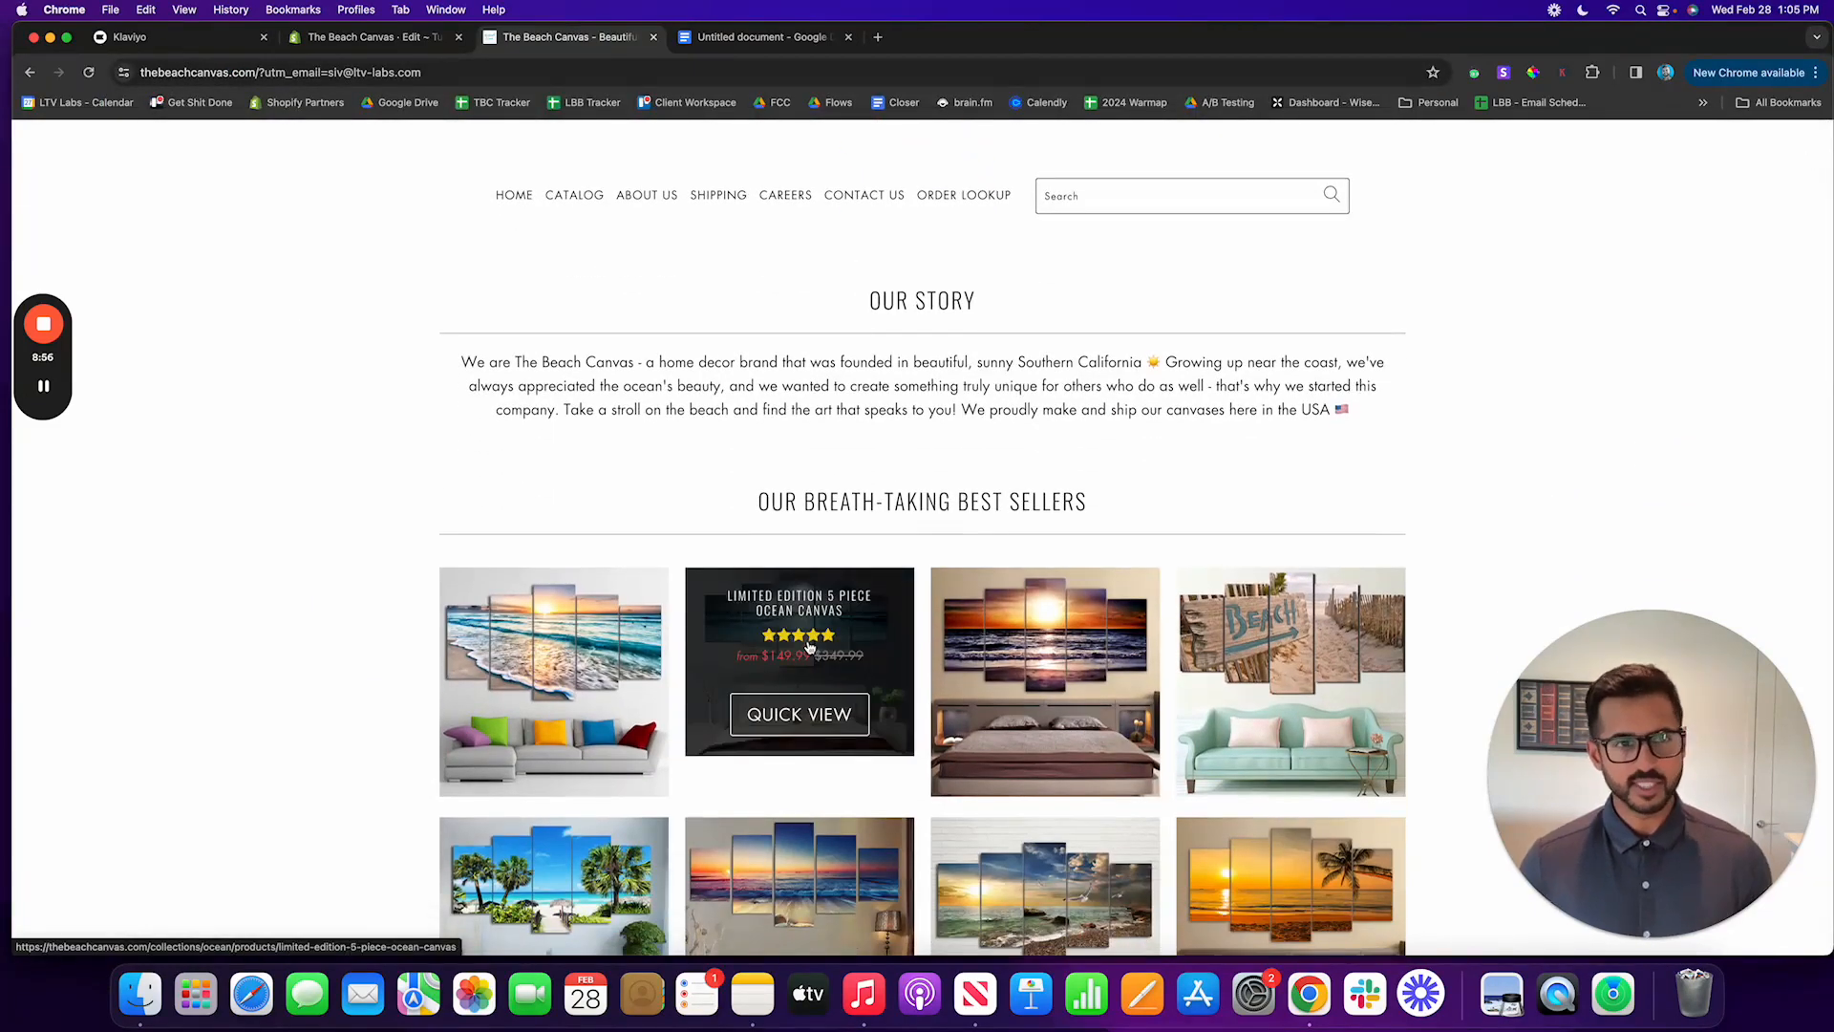
pyautogui.click(639, 673)
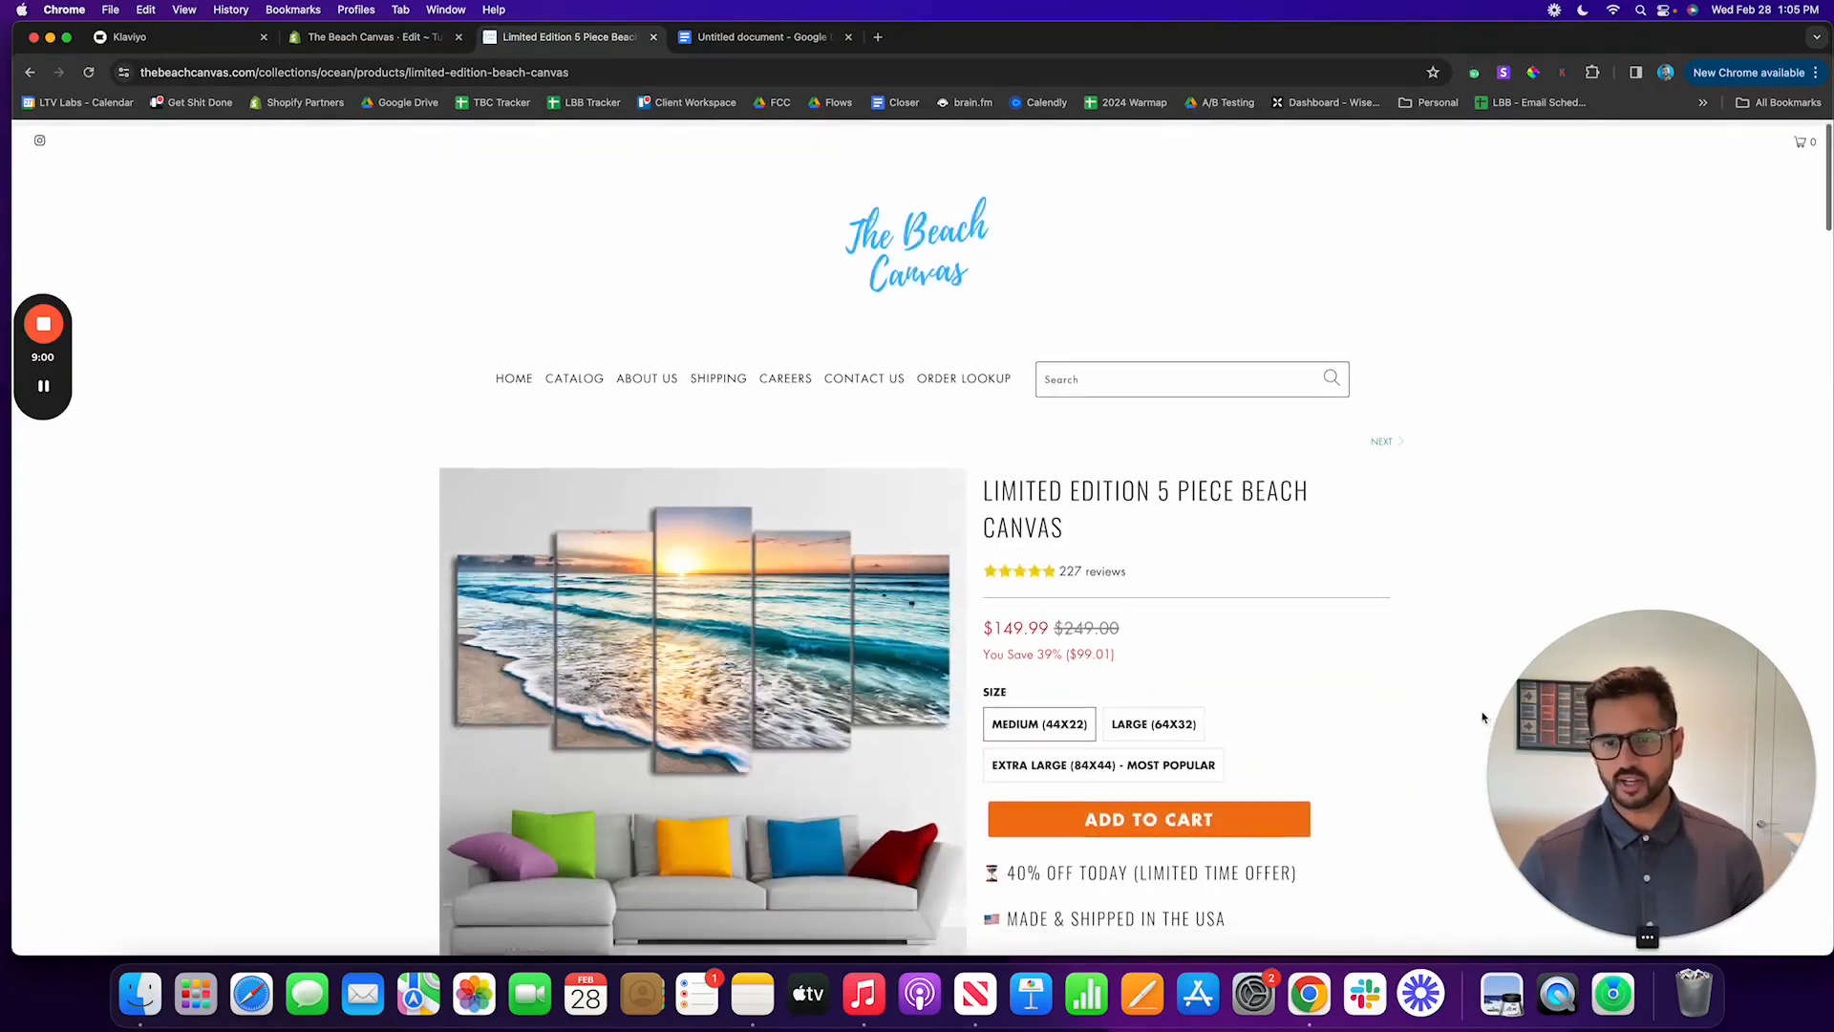
pyautogui.scroll(-2, 1483, 716)
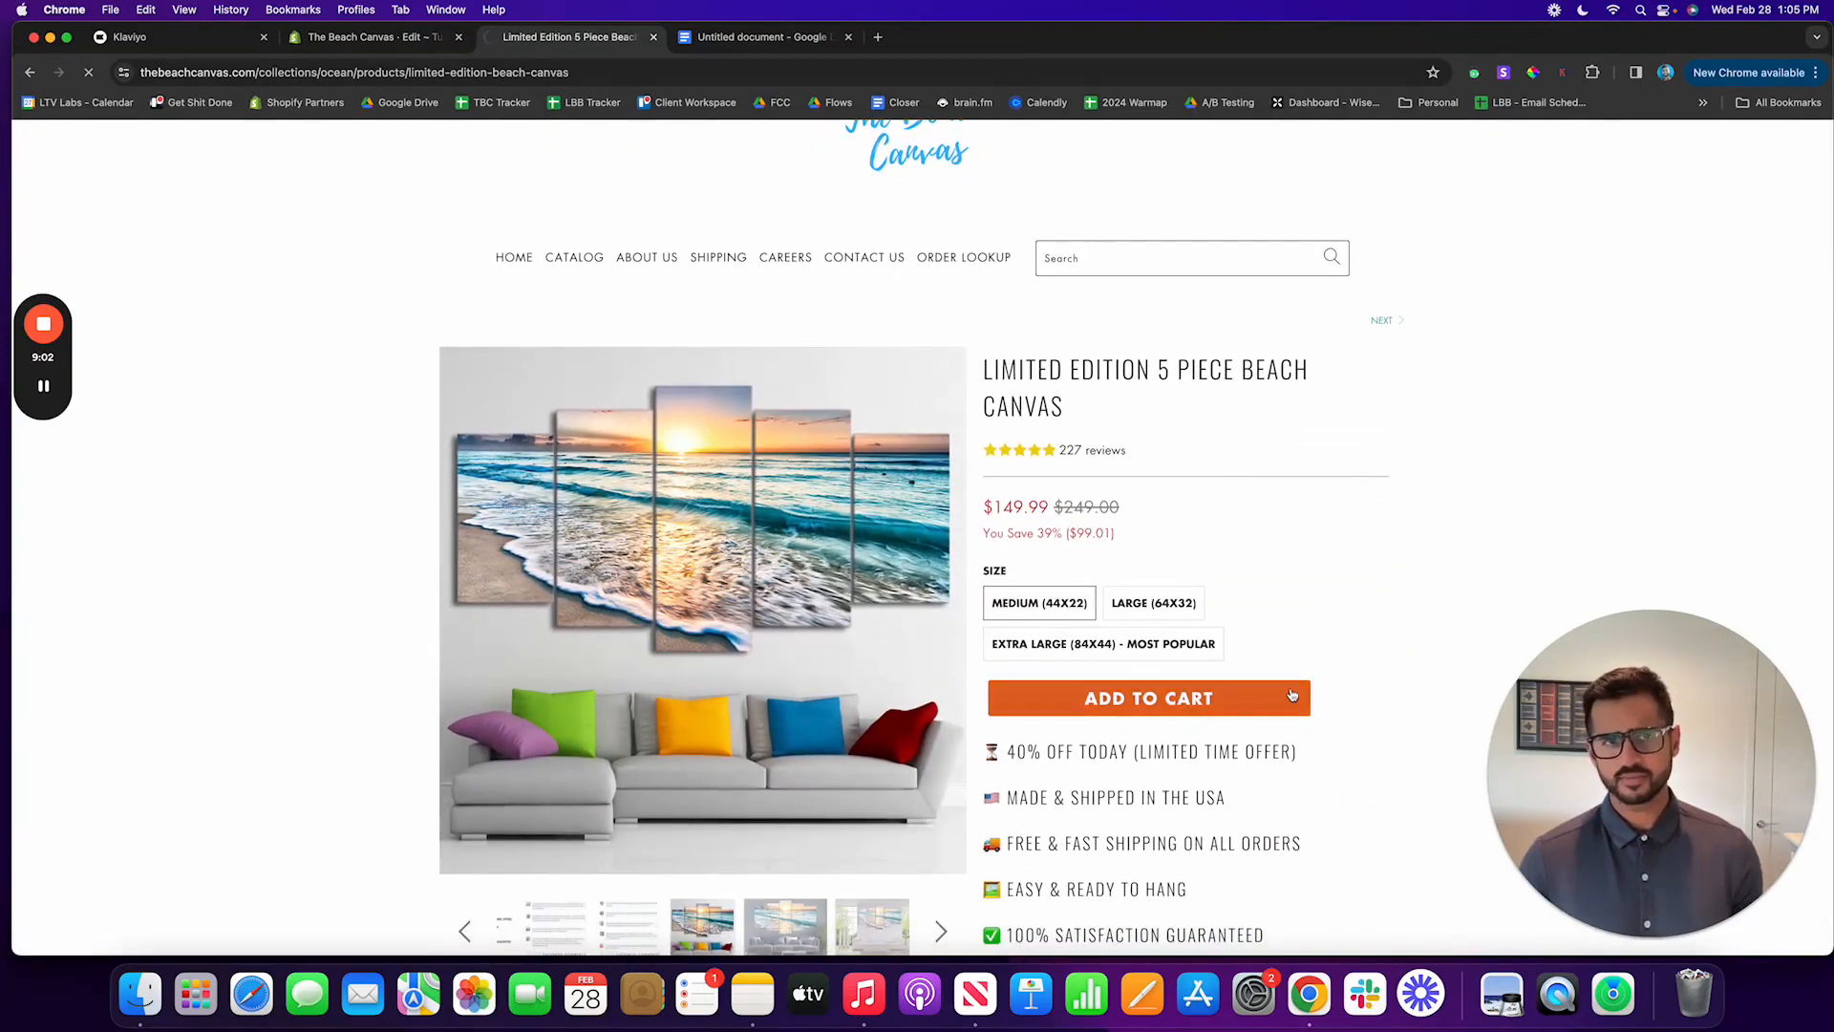
pyautogui.click(1291, 695)
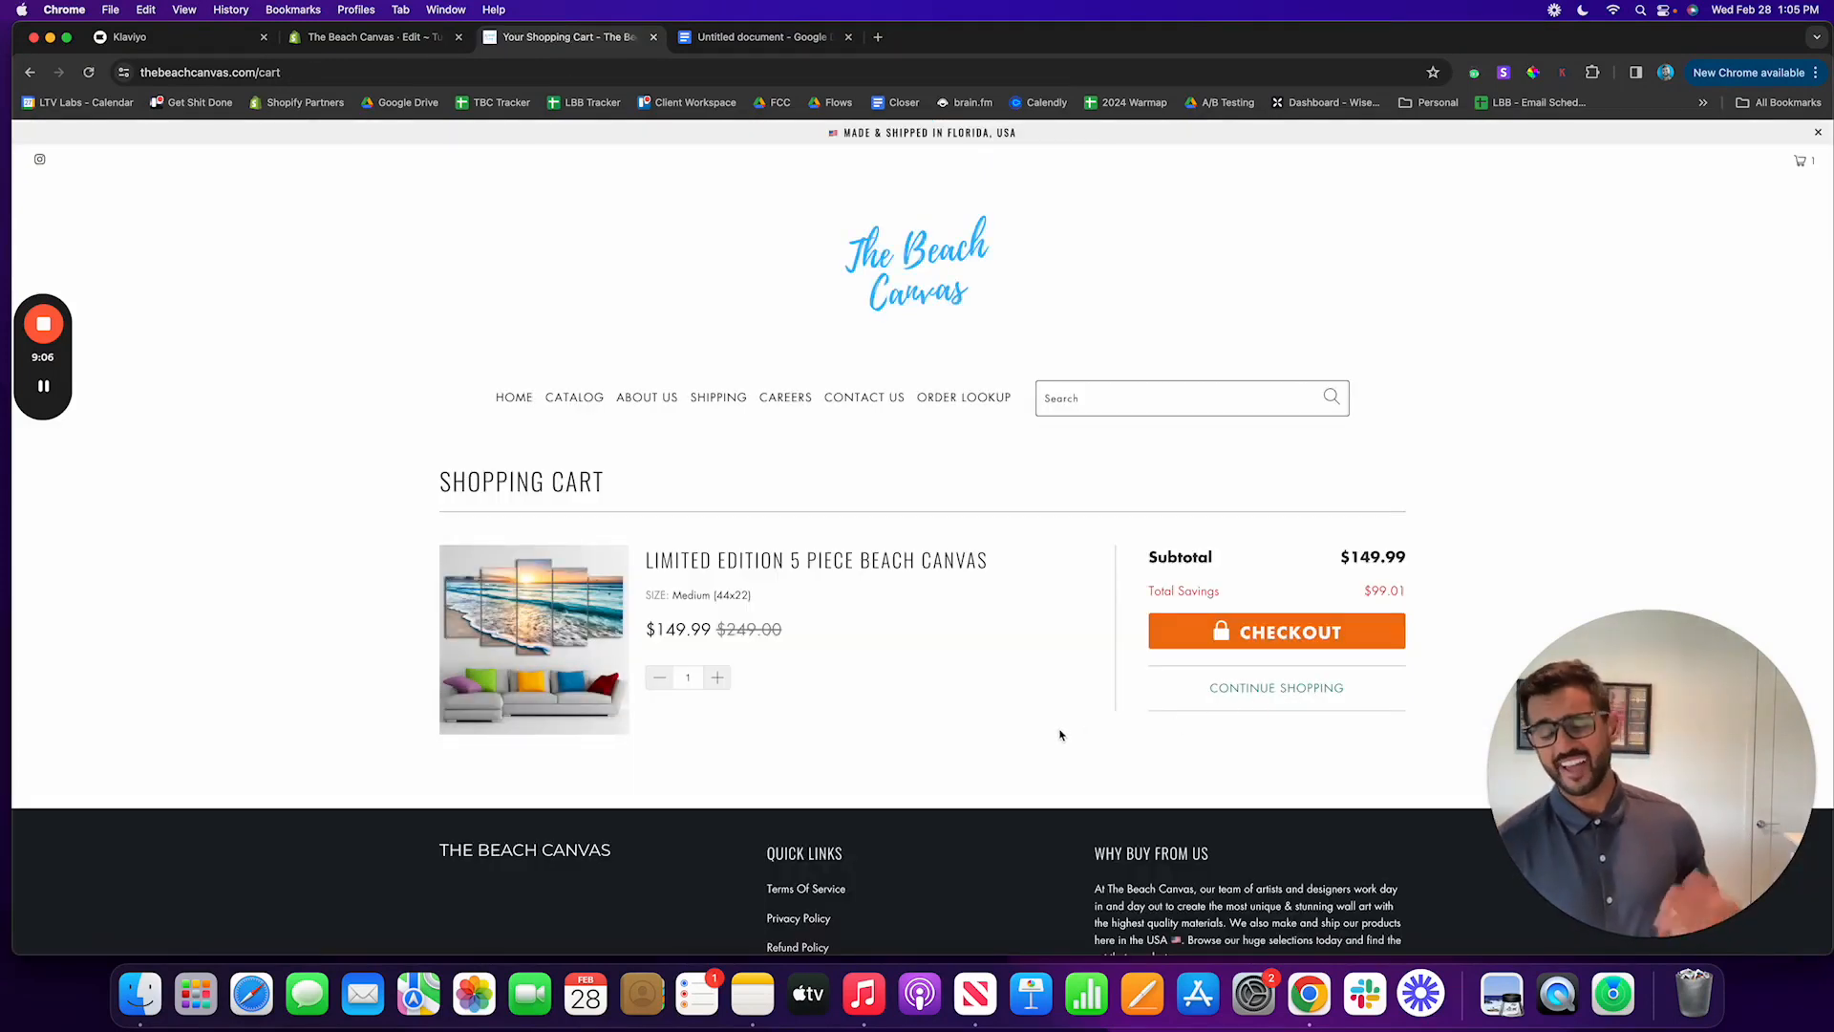
# Step: Switch to Klaviyo, search the profiles for the tester's e-mail address, and open the matching profile
pyautogui.click(227, 38)
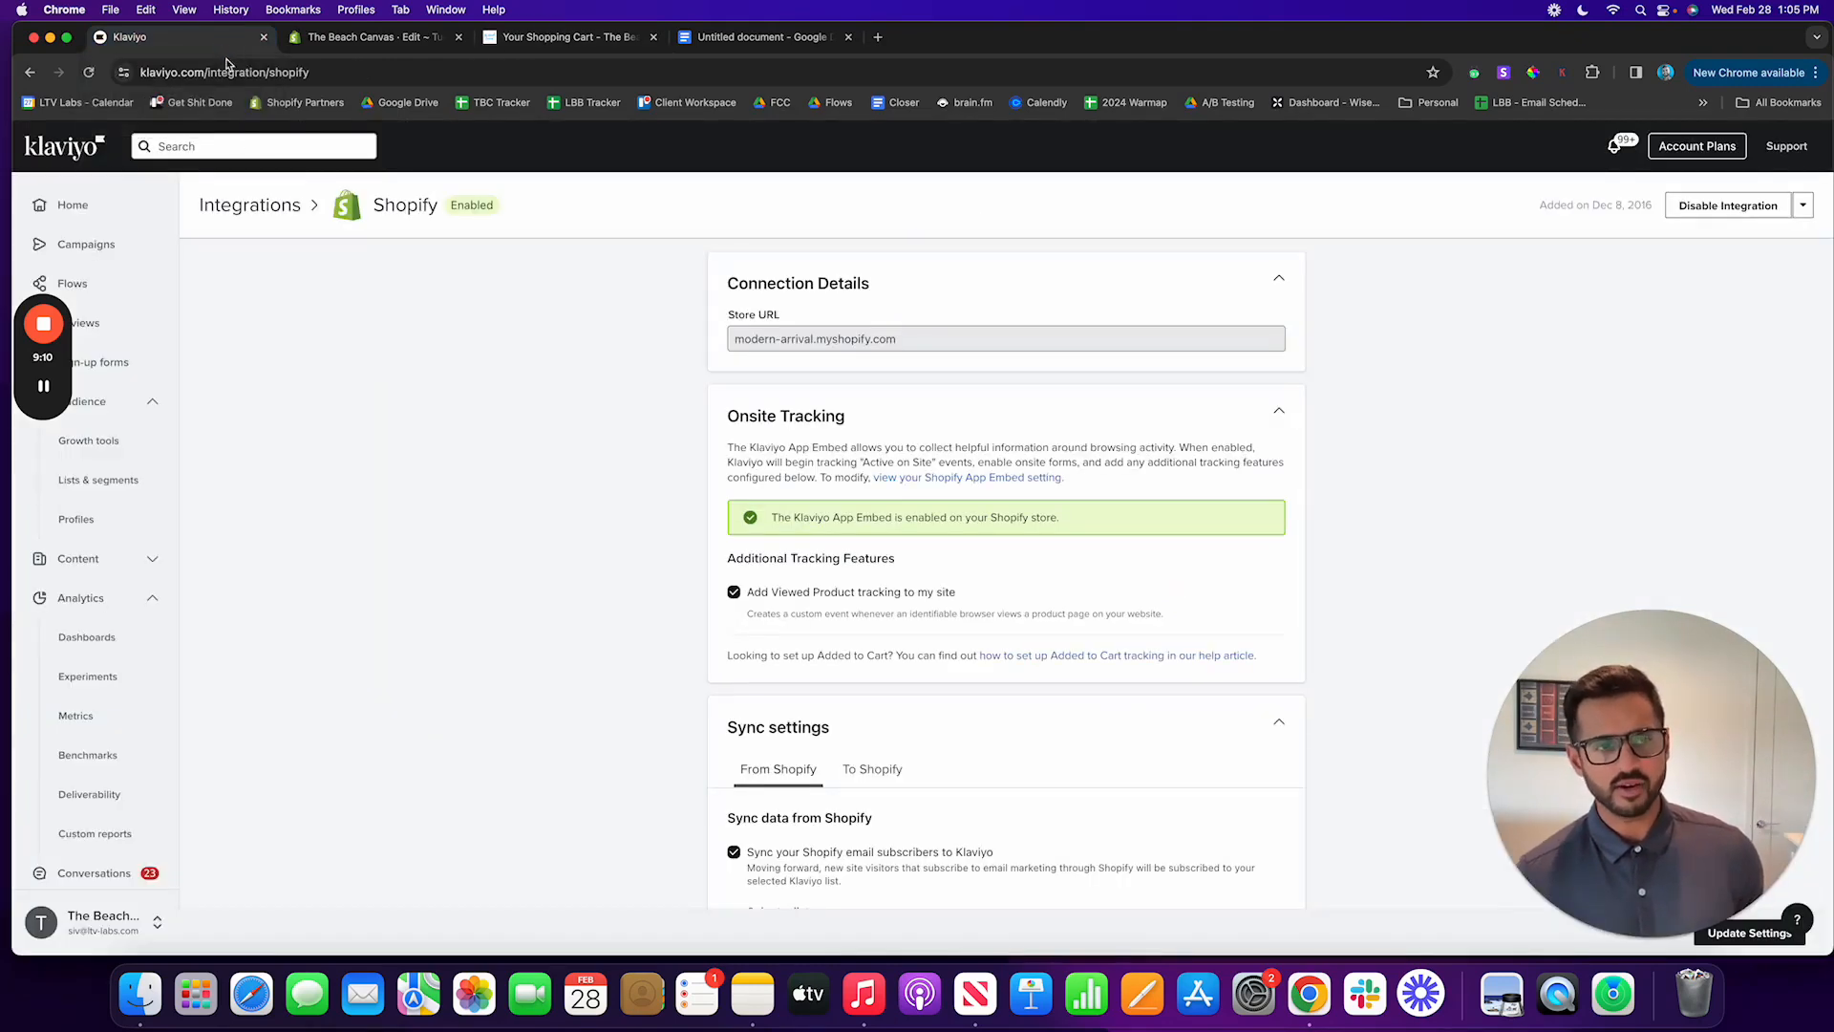
pyautogui.click(188, 146)
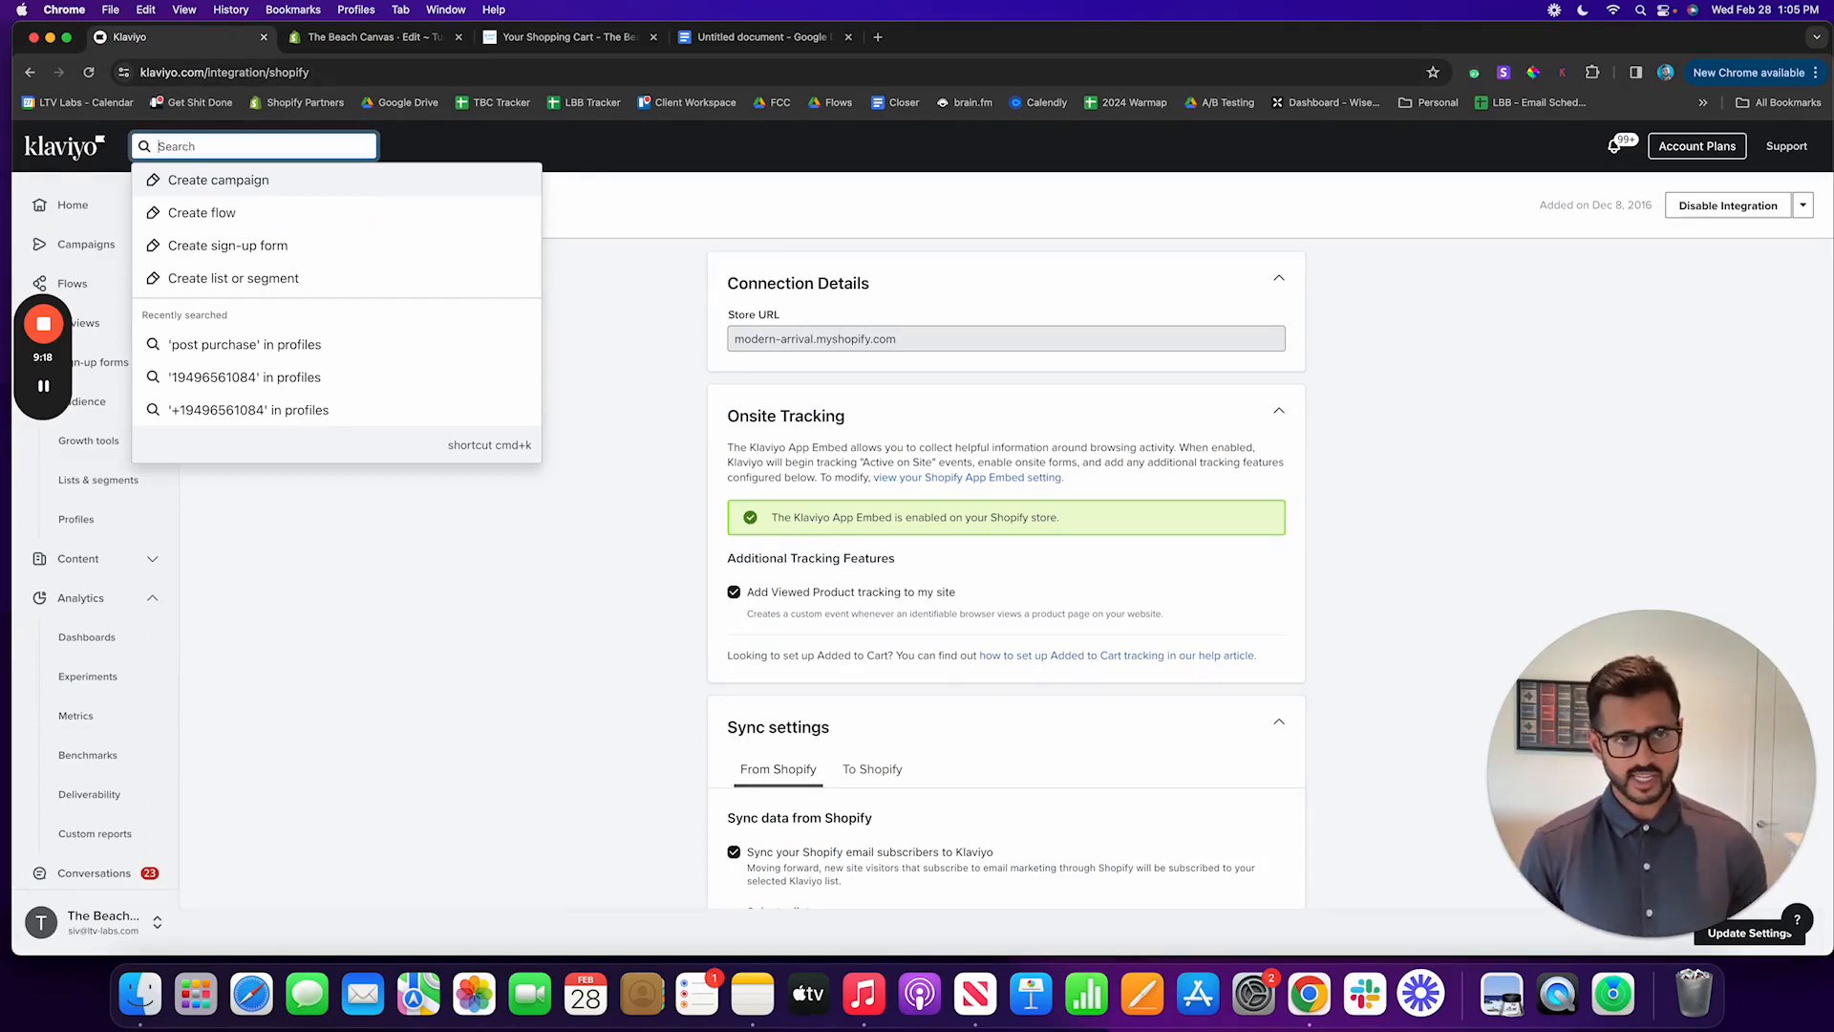
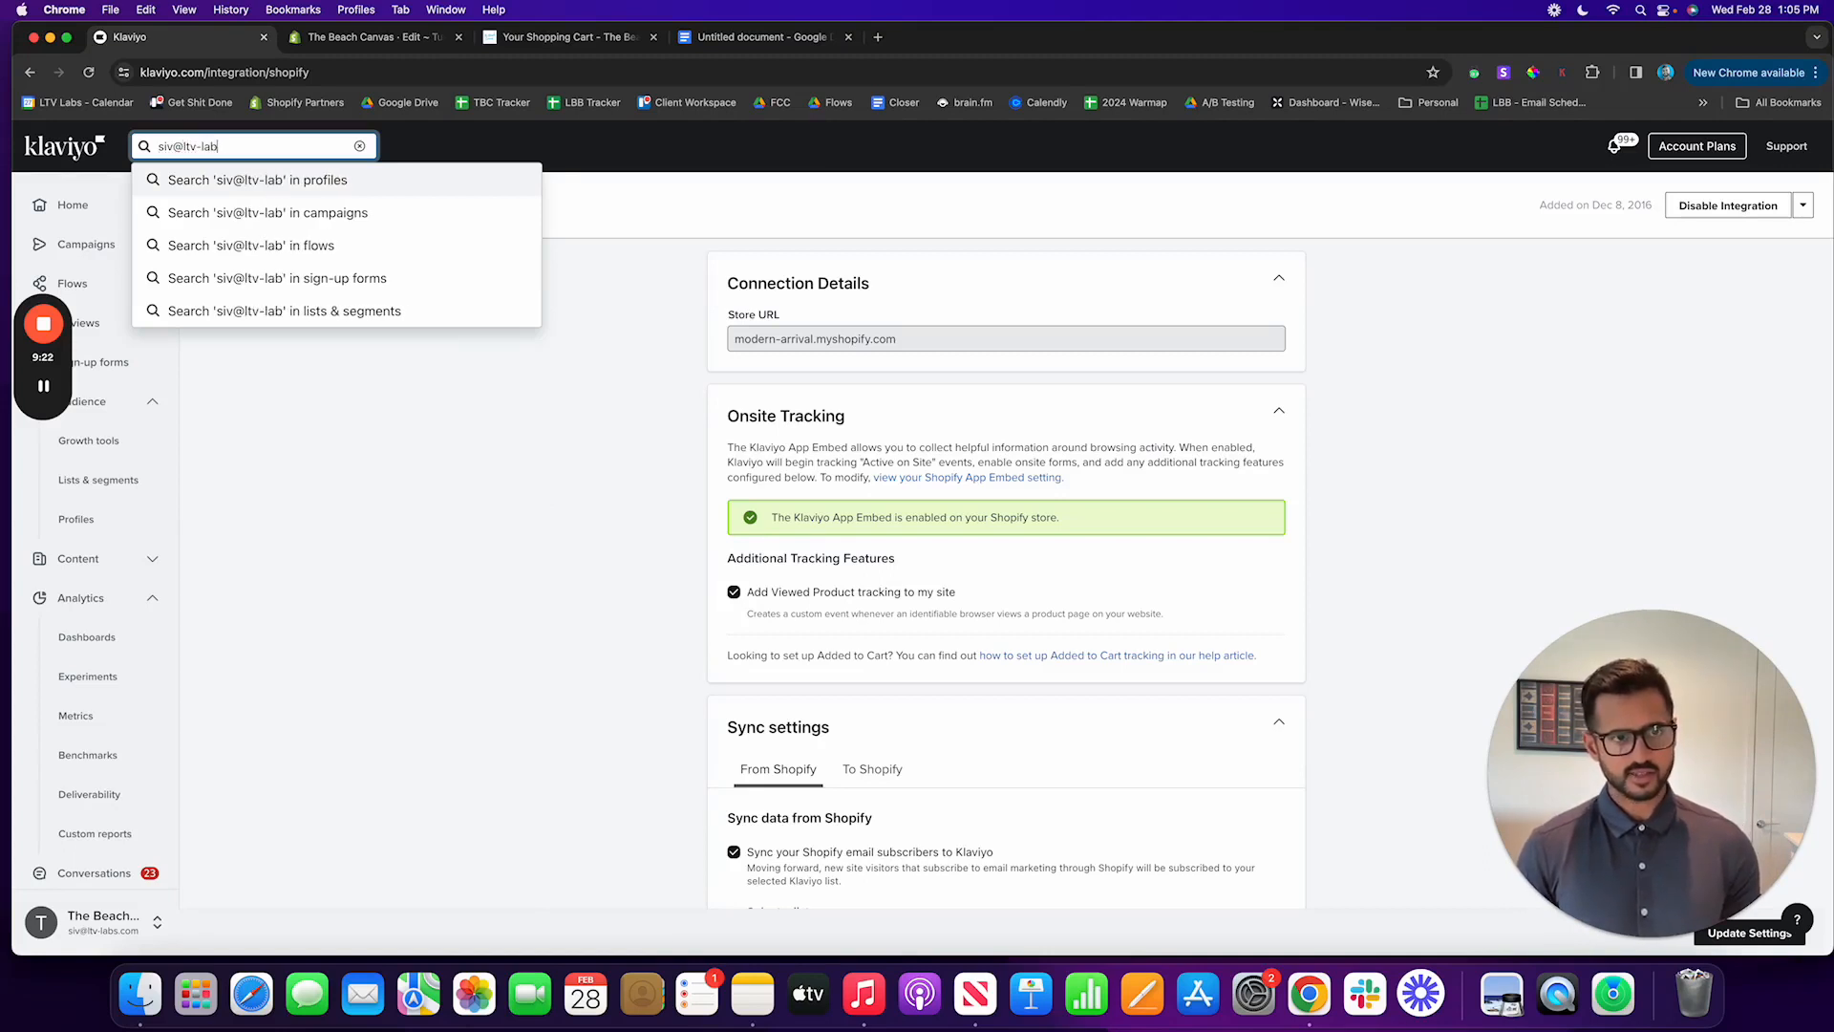
pyautogui.press('Return')
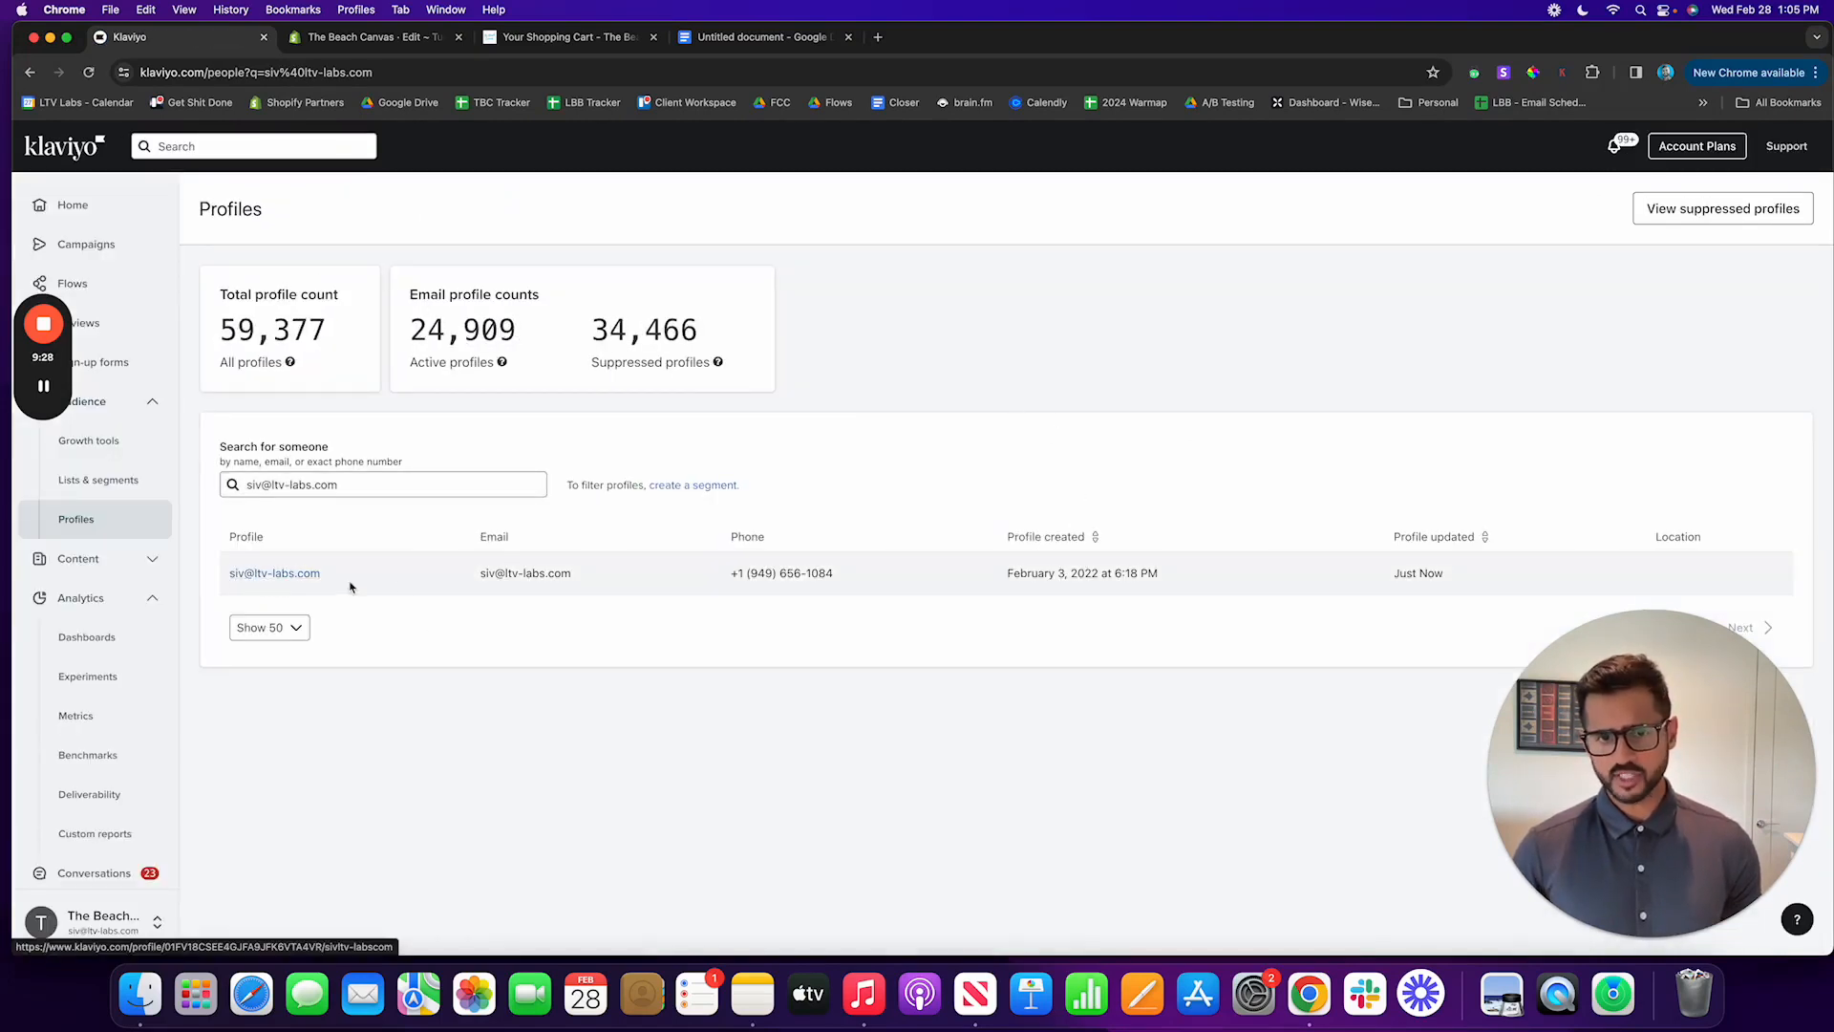
pyautogui.click(287, 574)
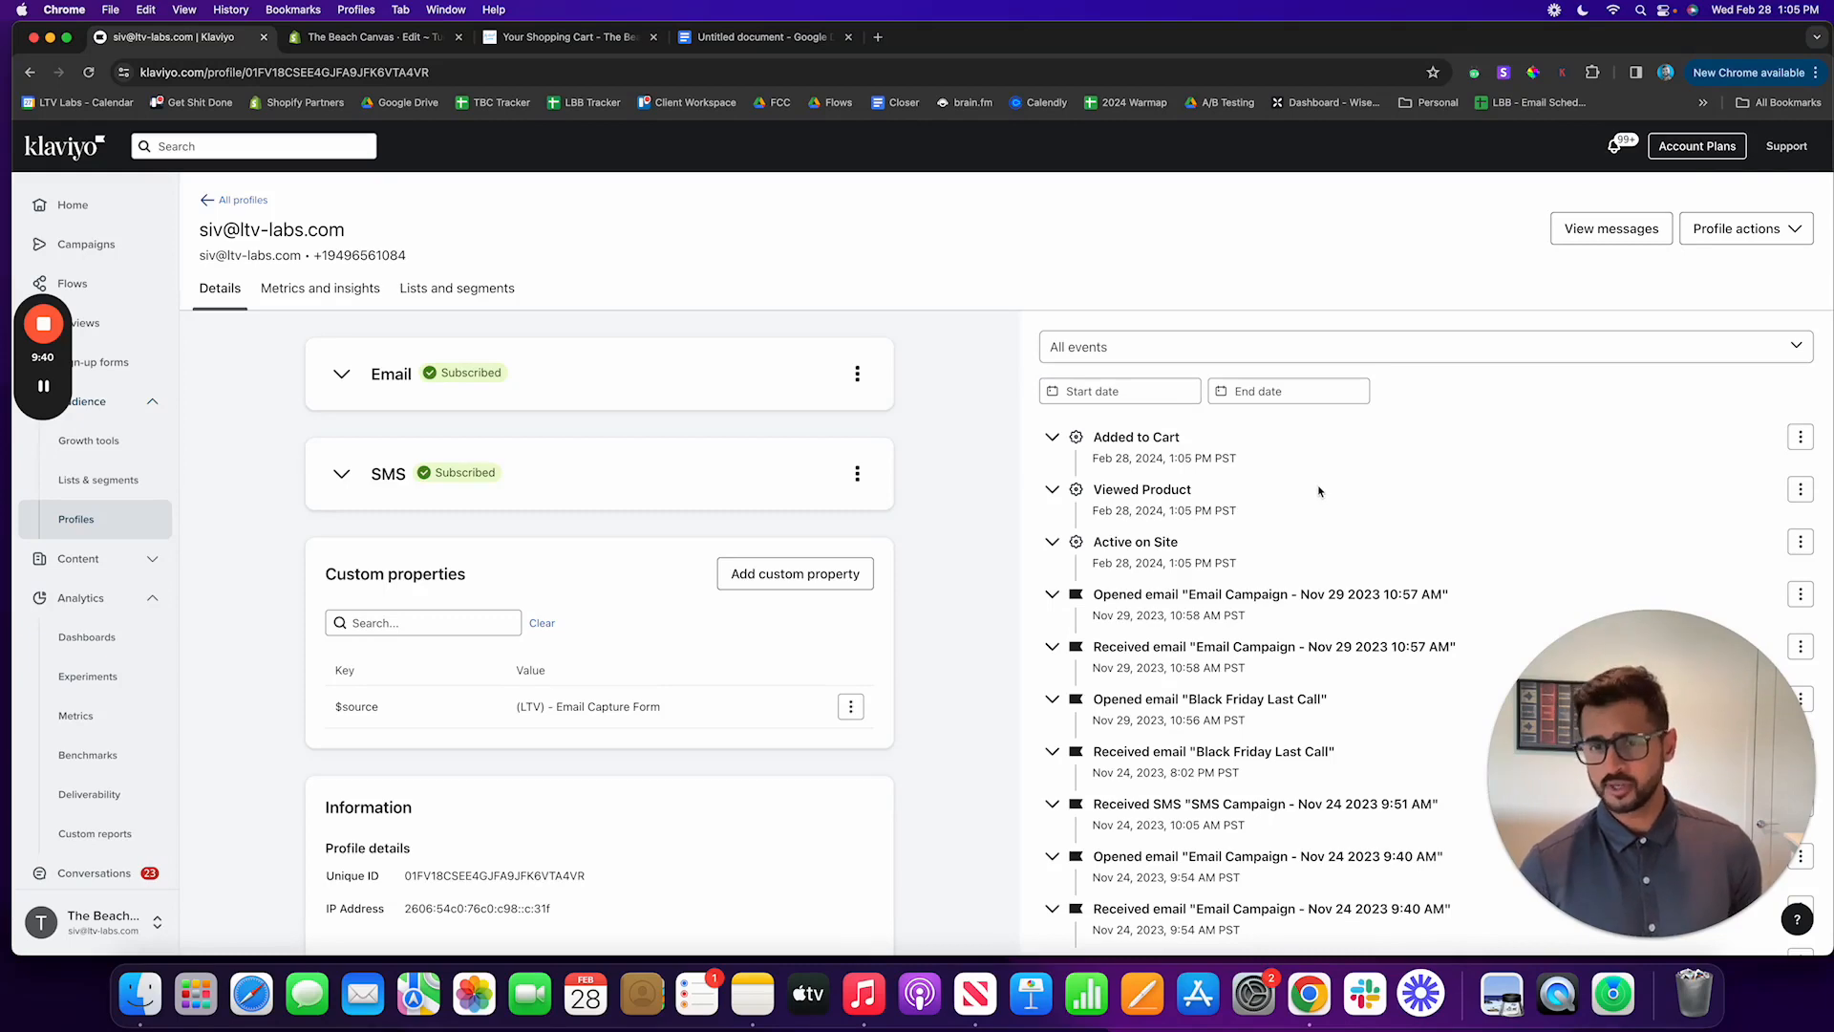
# Step: Check the store's shopping cart, return to the Klaviyo profile, and expand the latest Added to Cart event's details
pyautogui.click(539, 38)
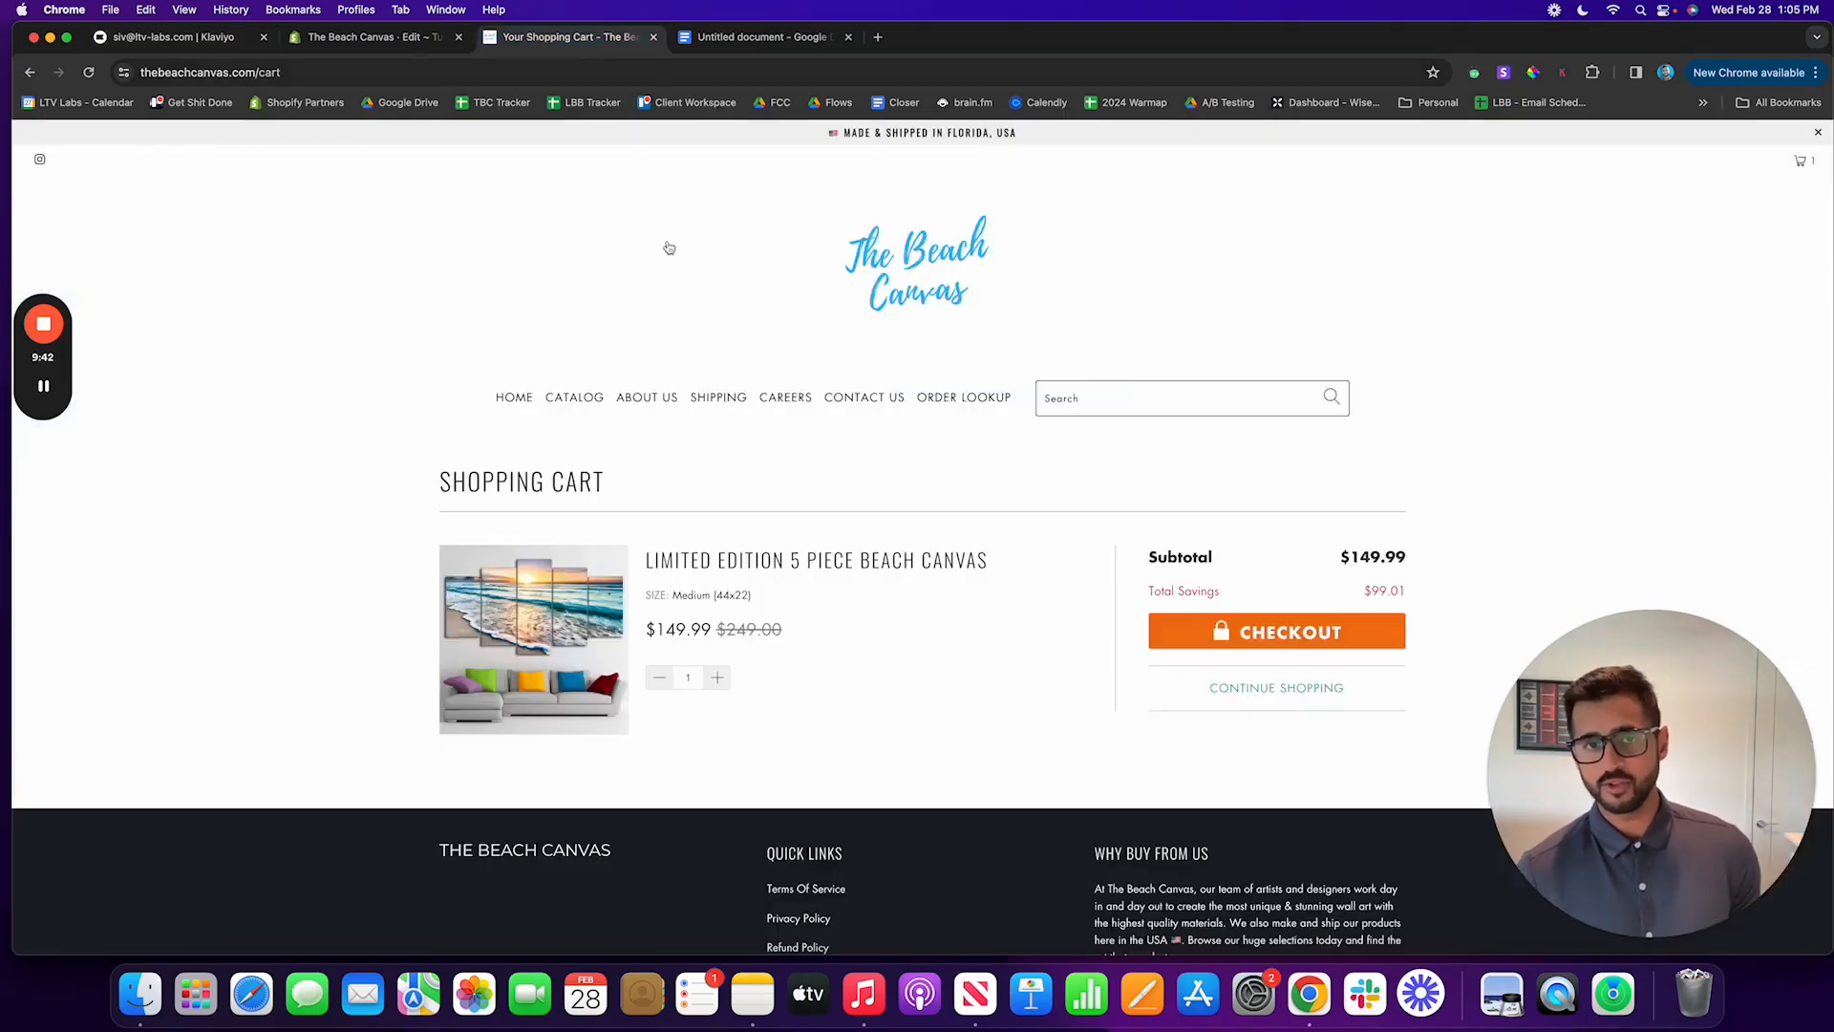
pyautogui.click(172, 36)
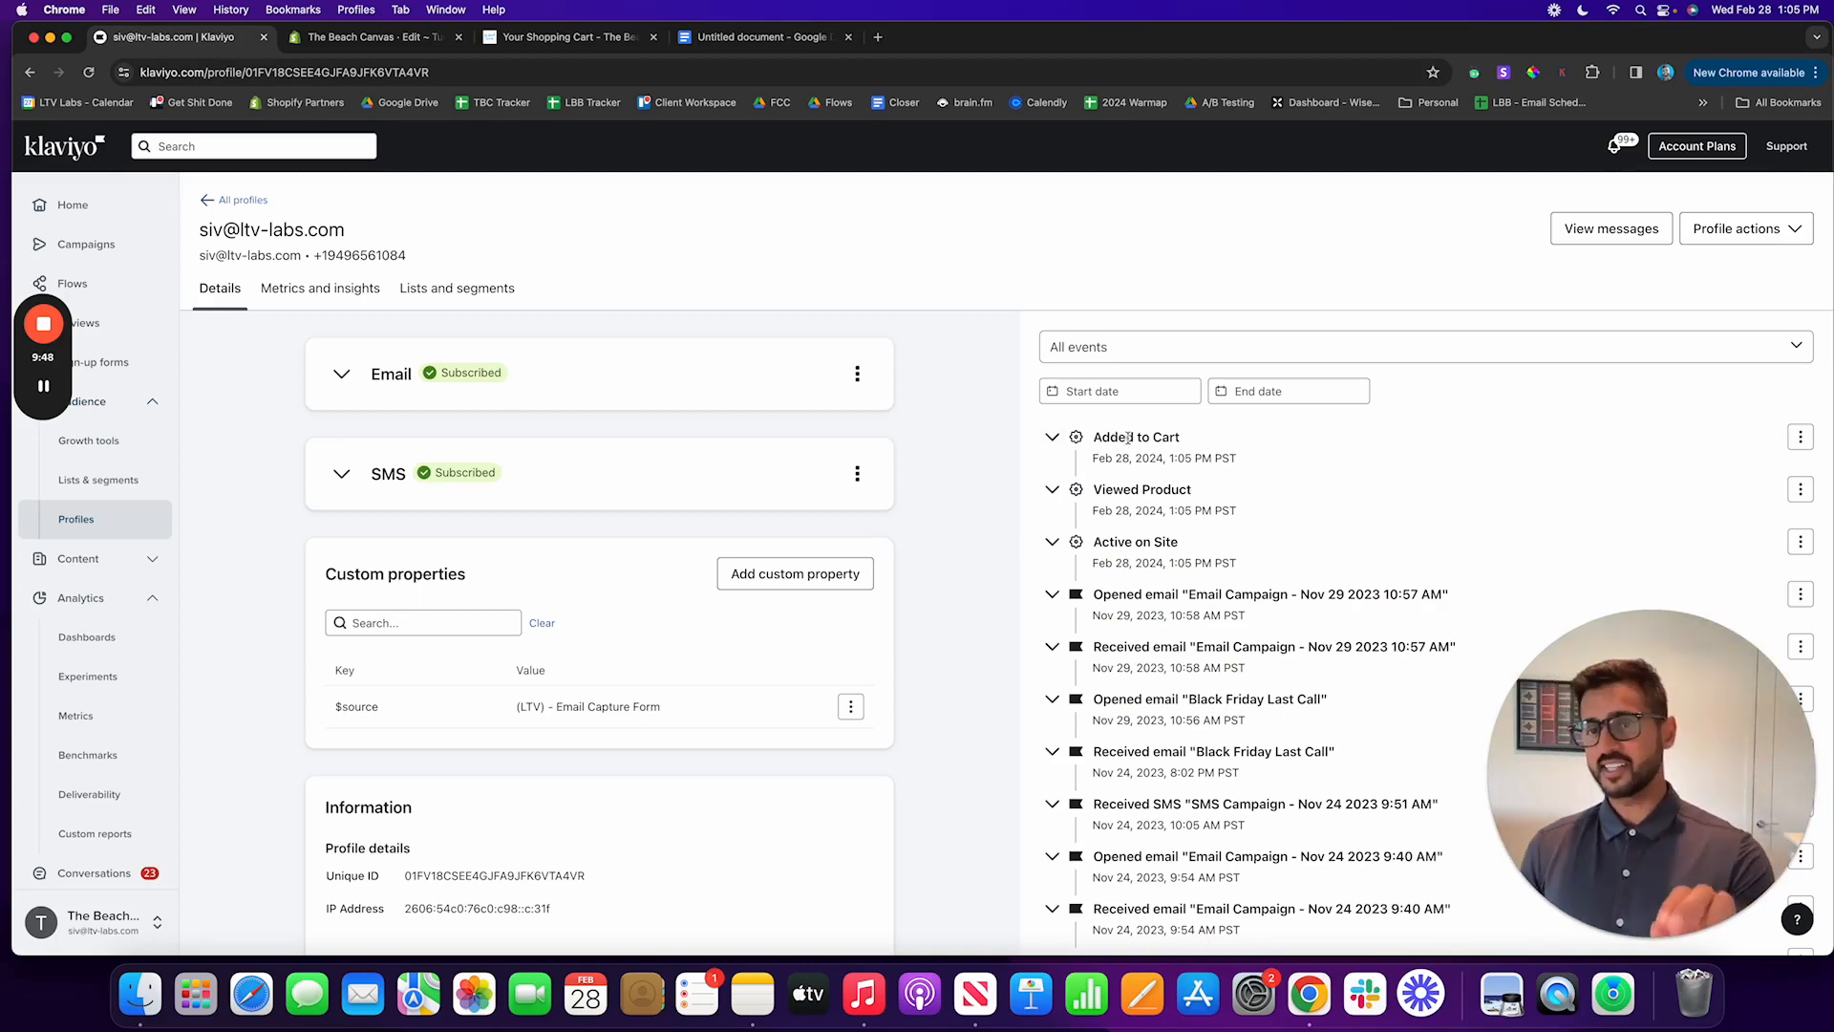
pyautogui.moveTo(1096, 438); pyautogui.dragTo(1183, 438)
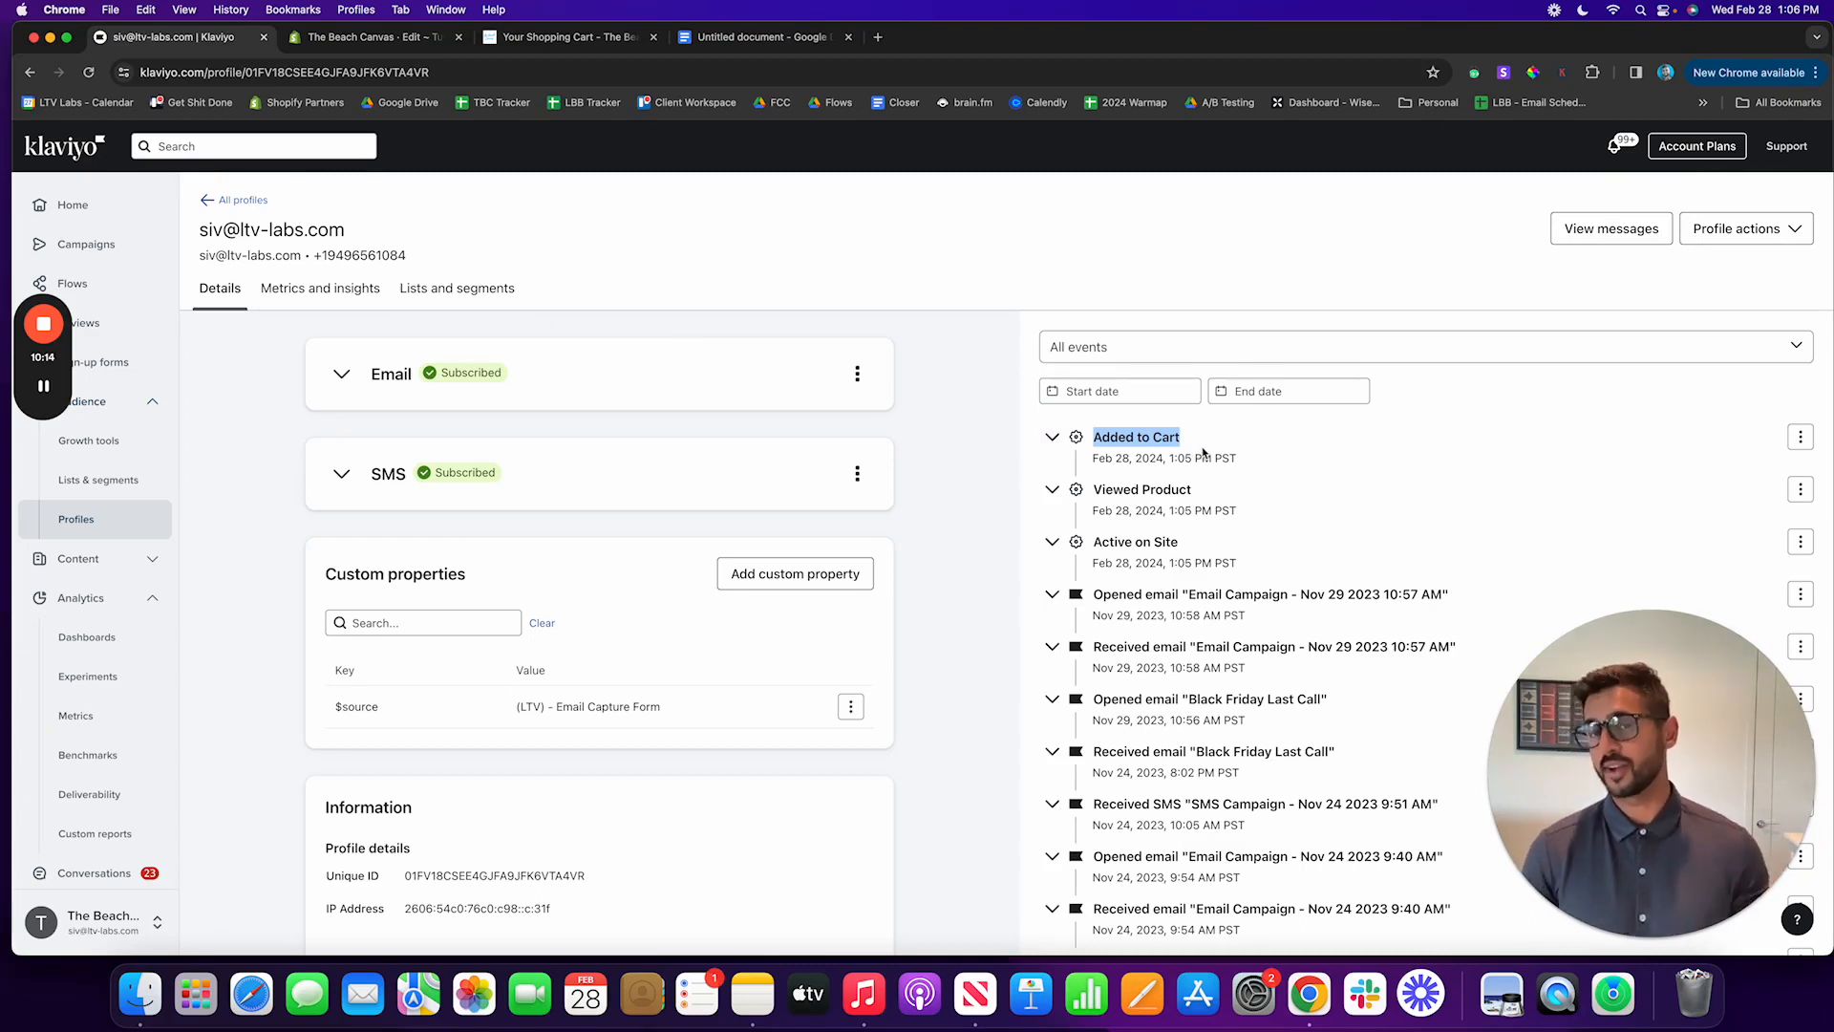
pyautogui.click(1052, 437)
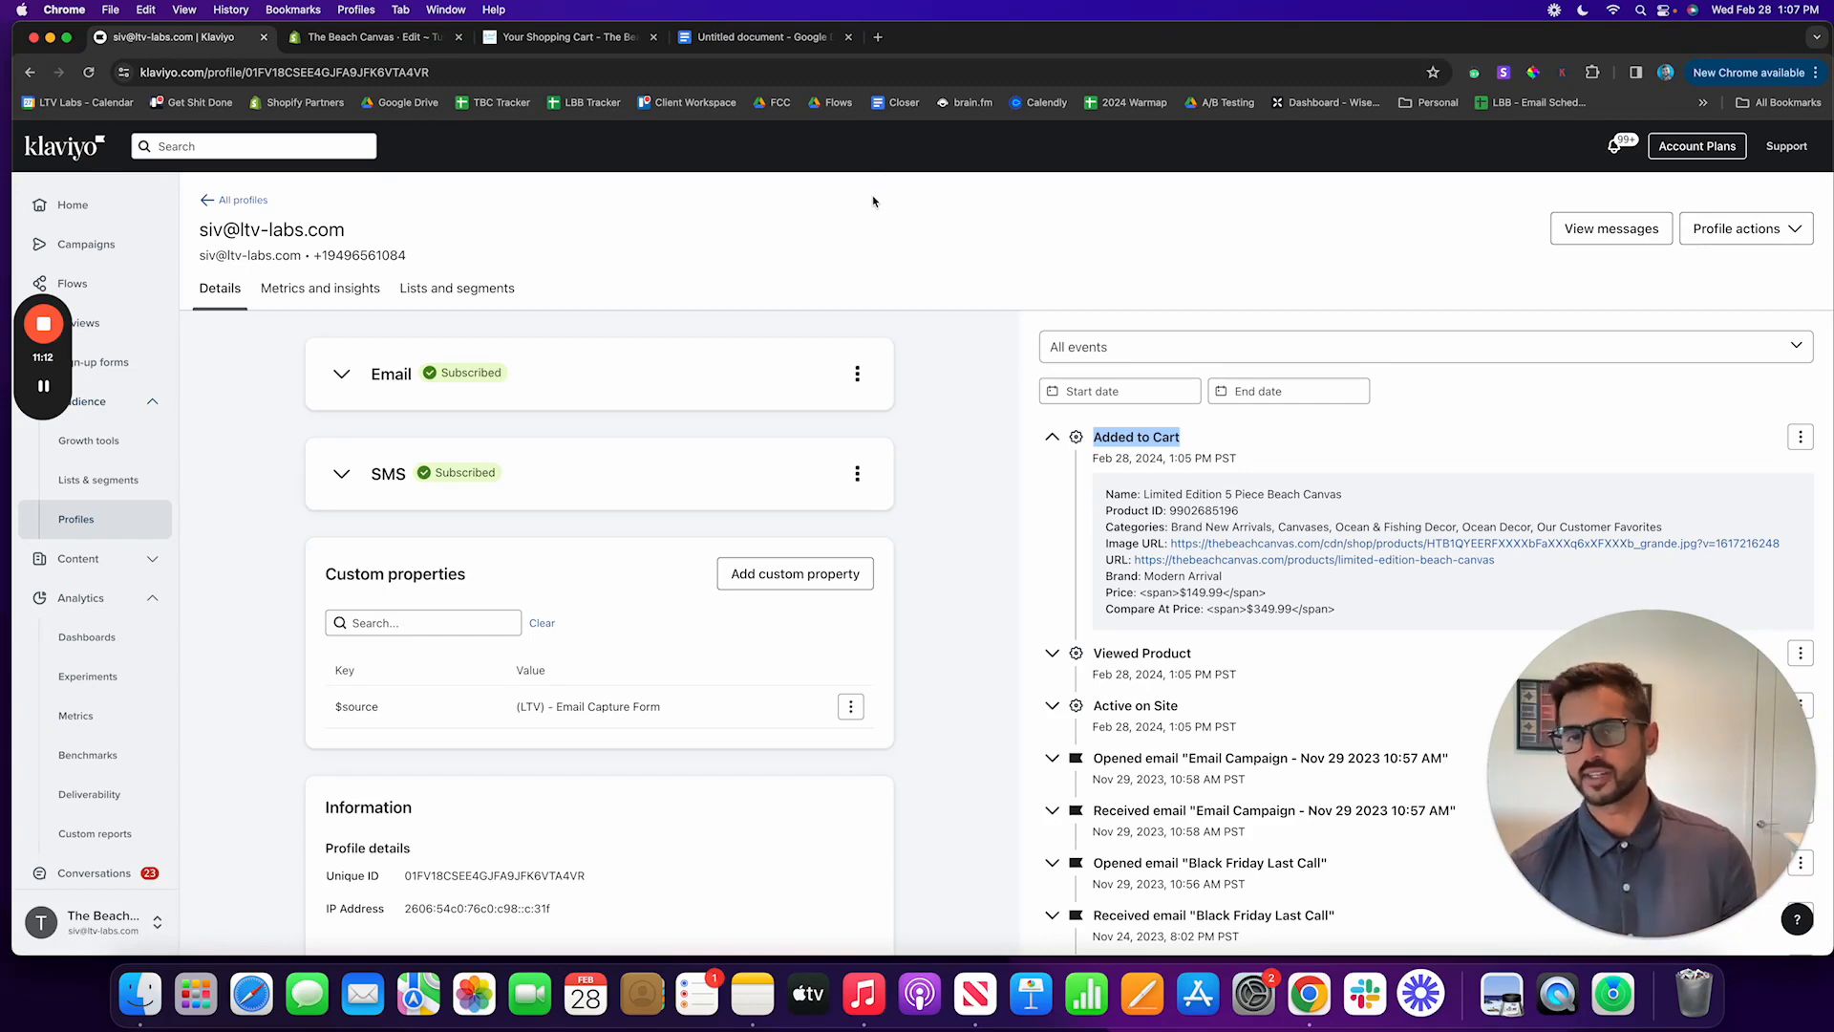
pyautogui.click(44, 388)
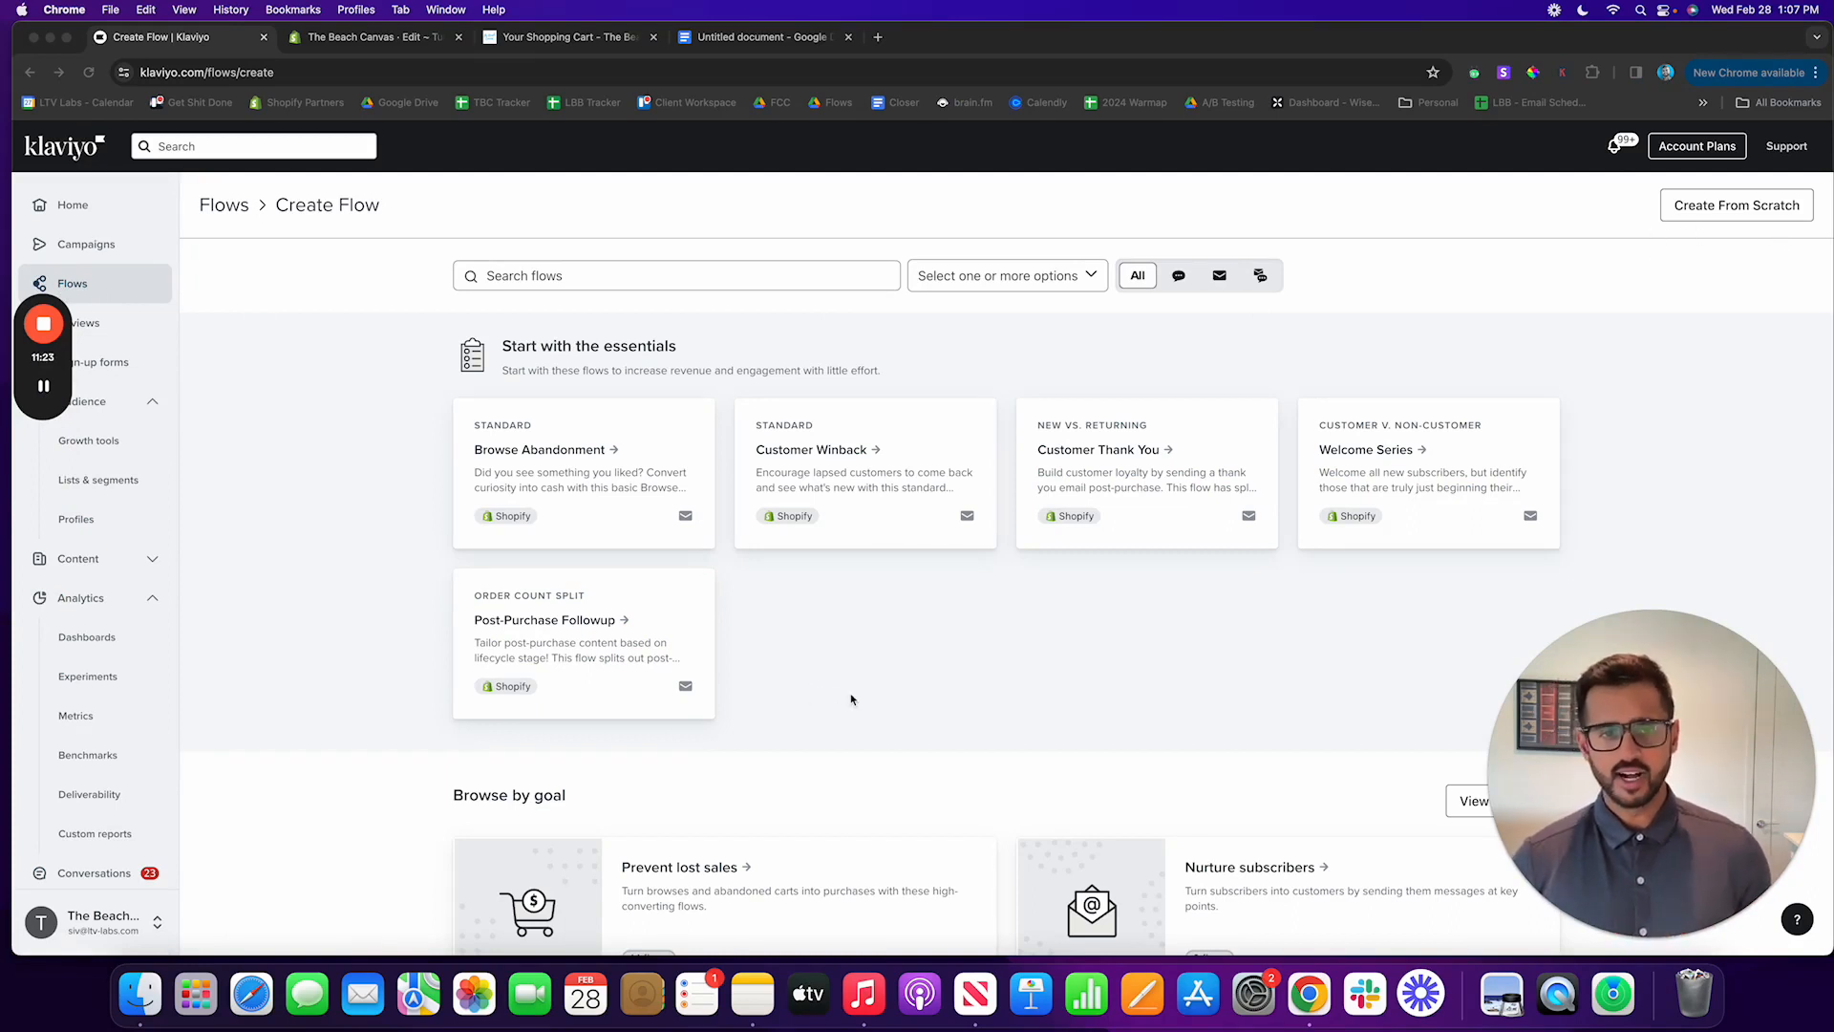
# Step: Search the flow library for "cart" and open the e-mail and SMS Abandoned Cart Reminder with the Added to Cart trigger
pyautogui.scroll(-2, 868, 700)
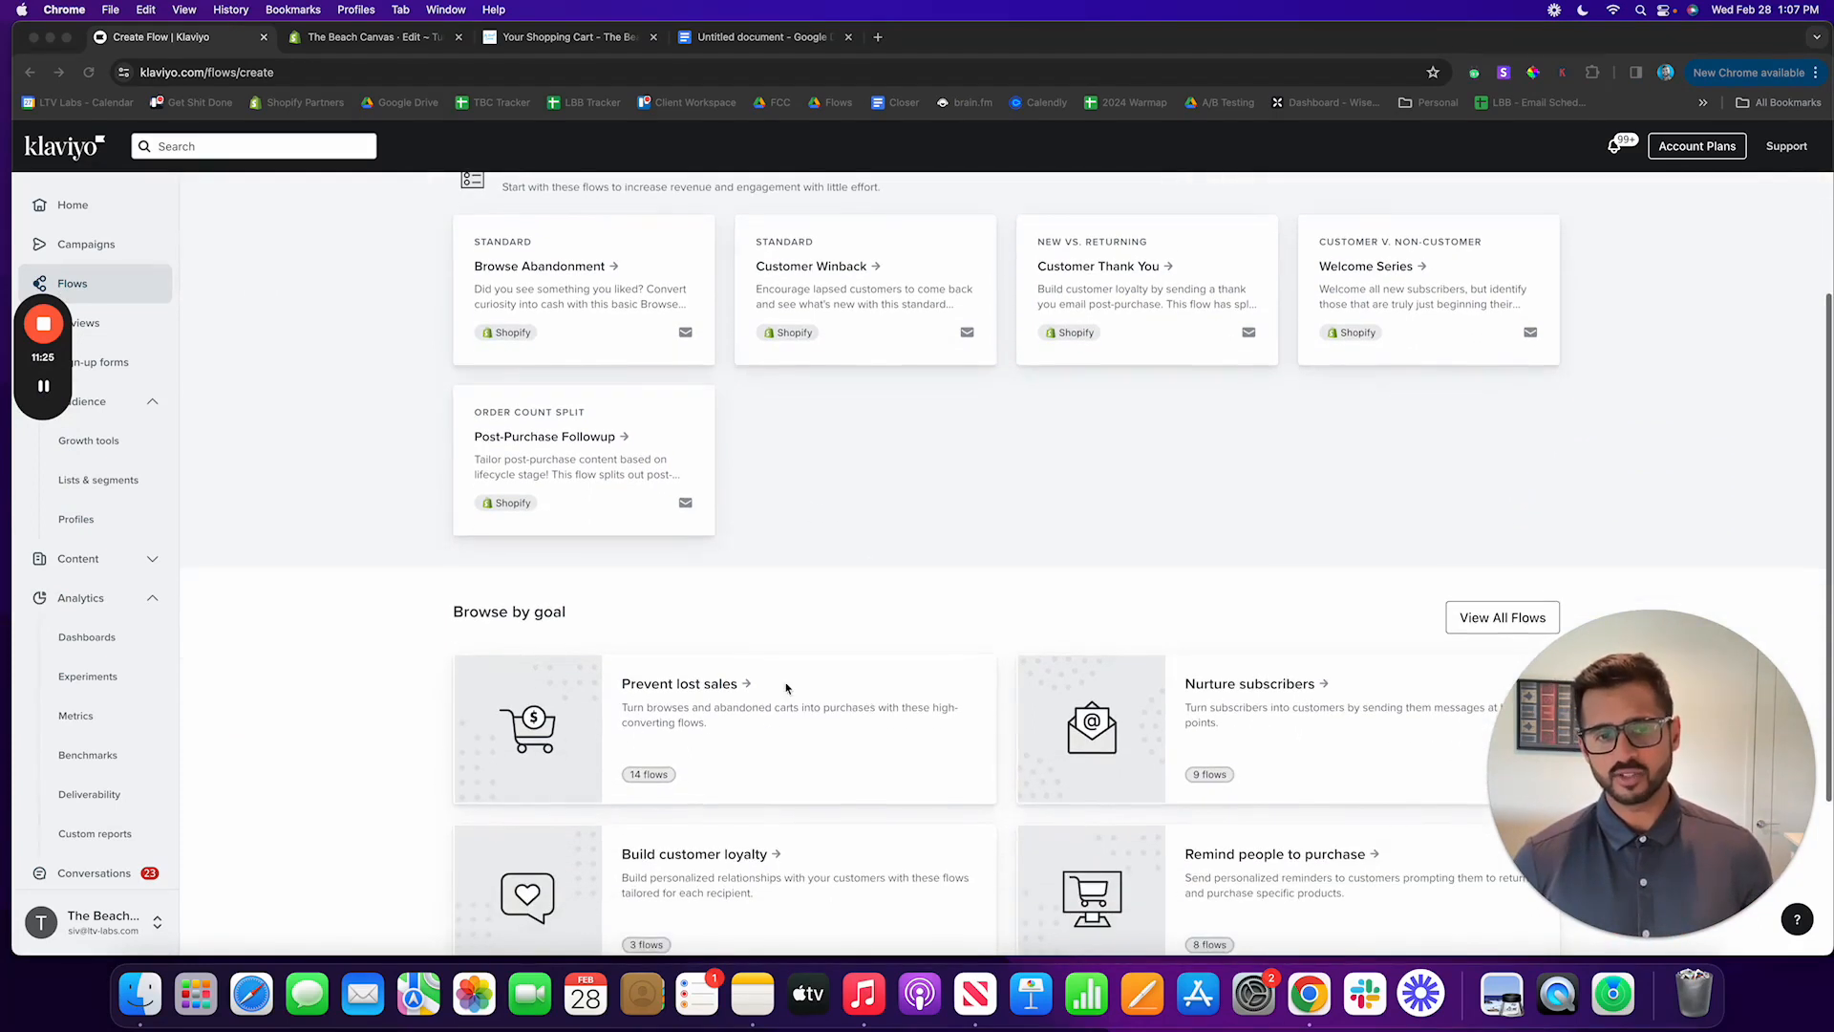
pyautogui.scroll(2, 585, 617)
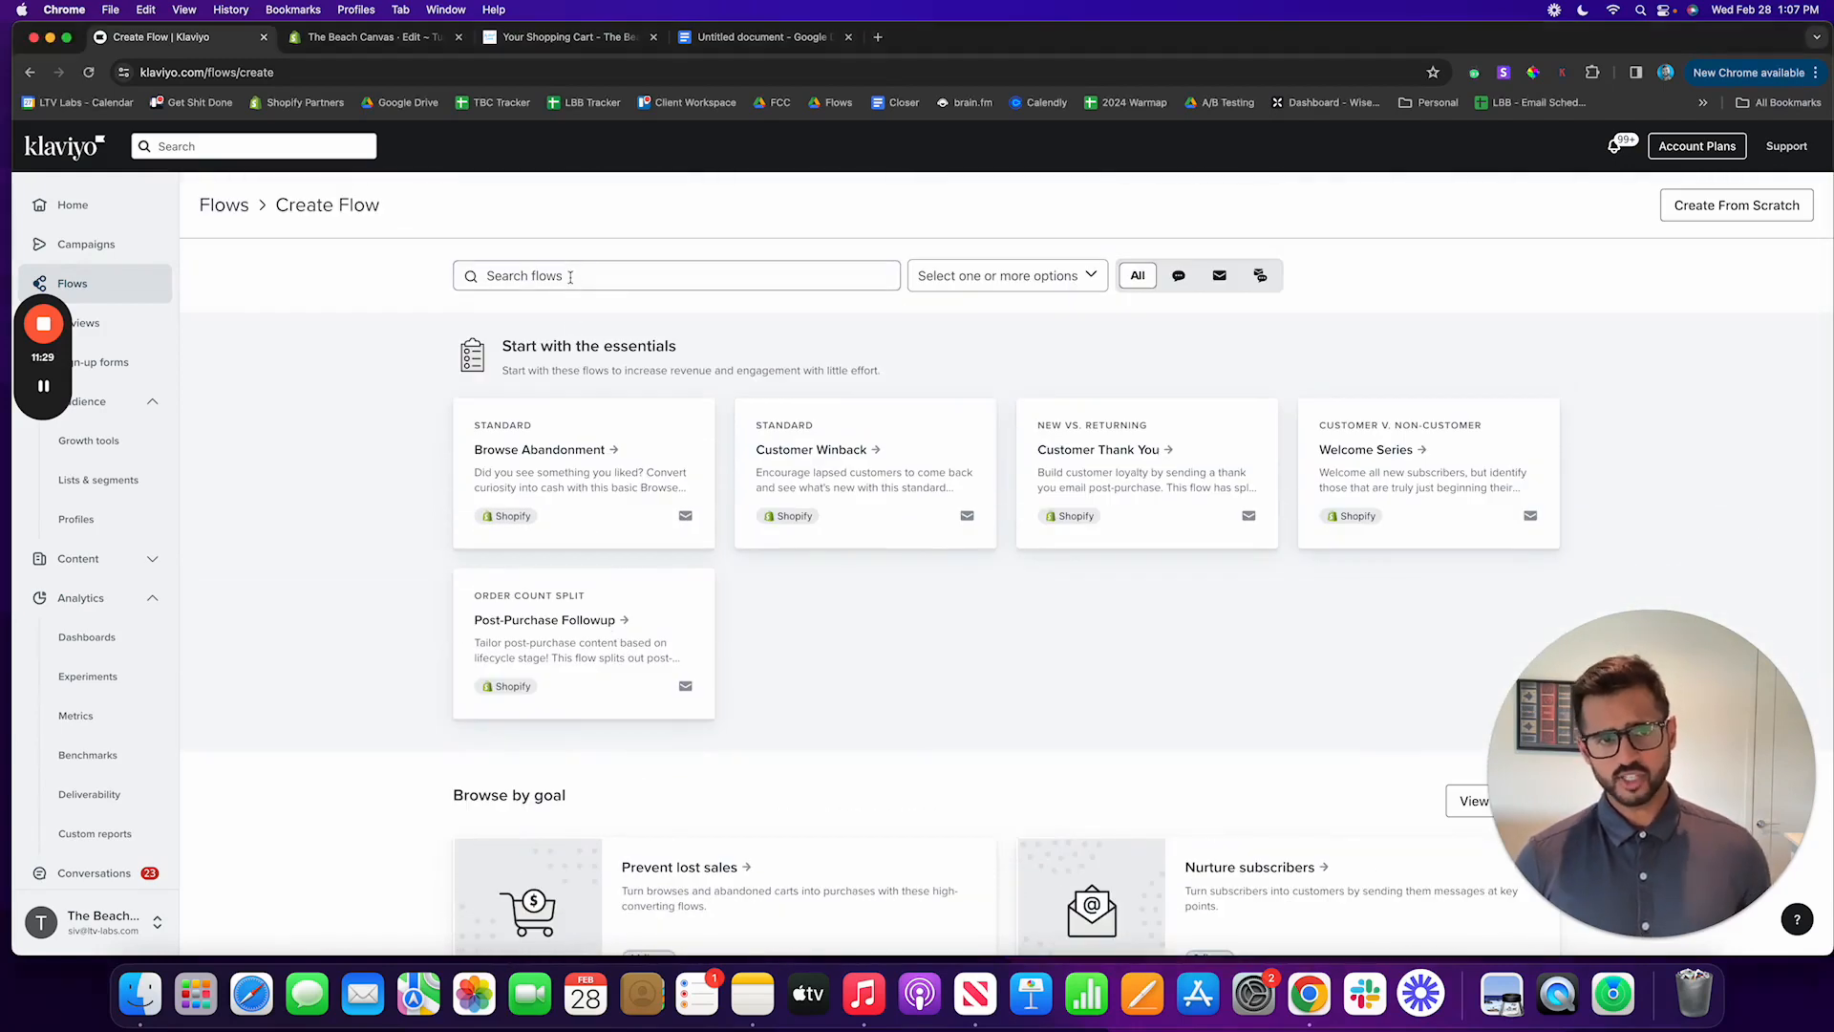
pyautogui.click(567, 271)
pyautogui.write('cart')
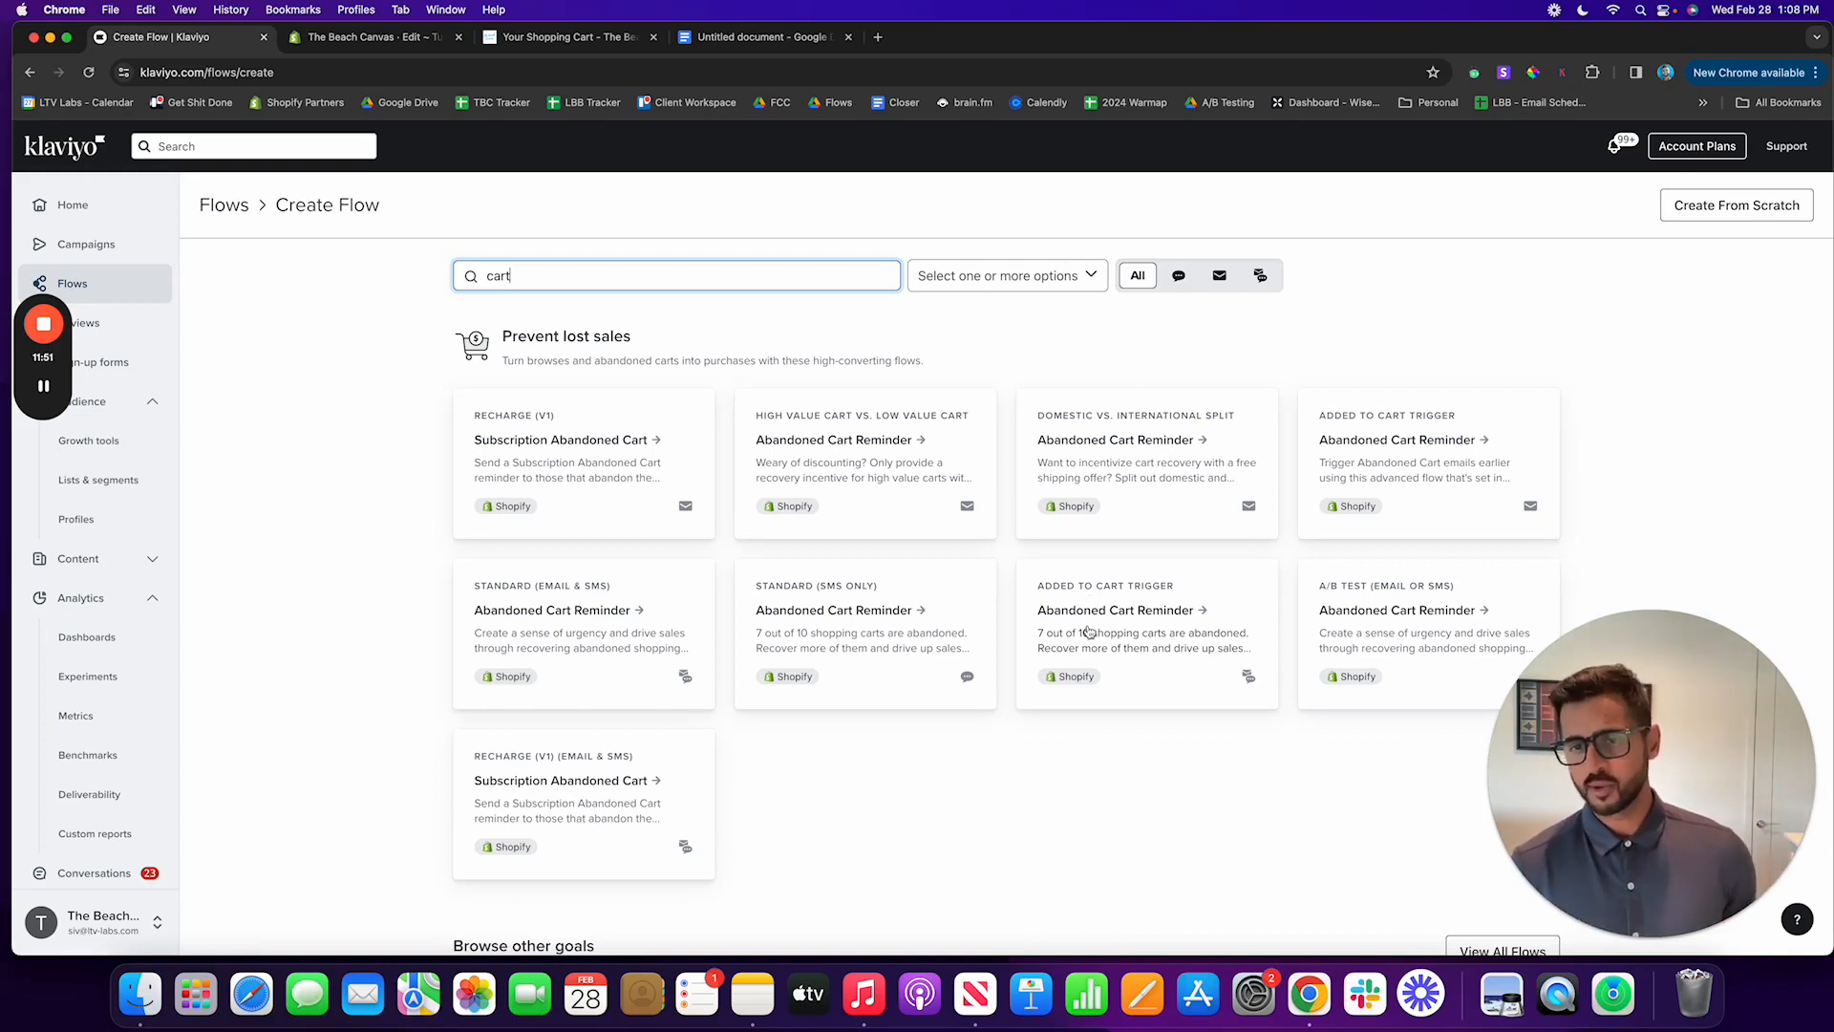
pyautogui.click(1090, 634)
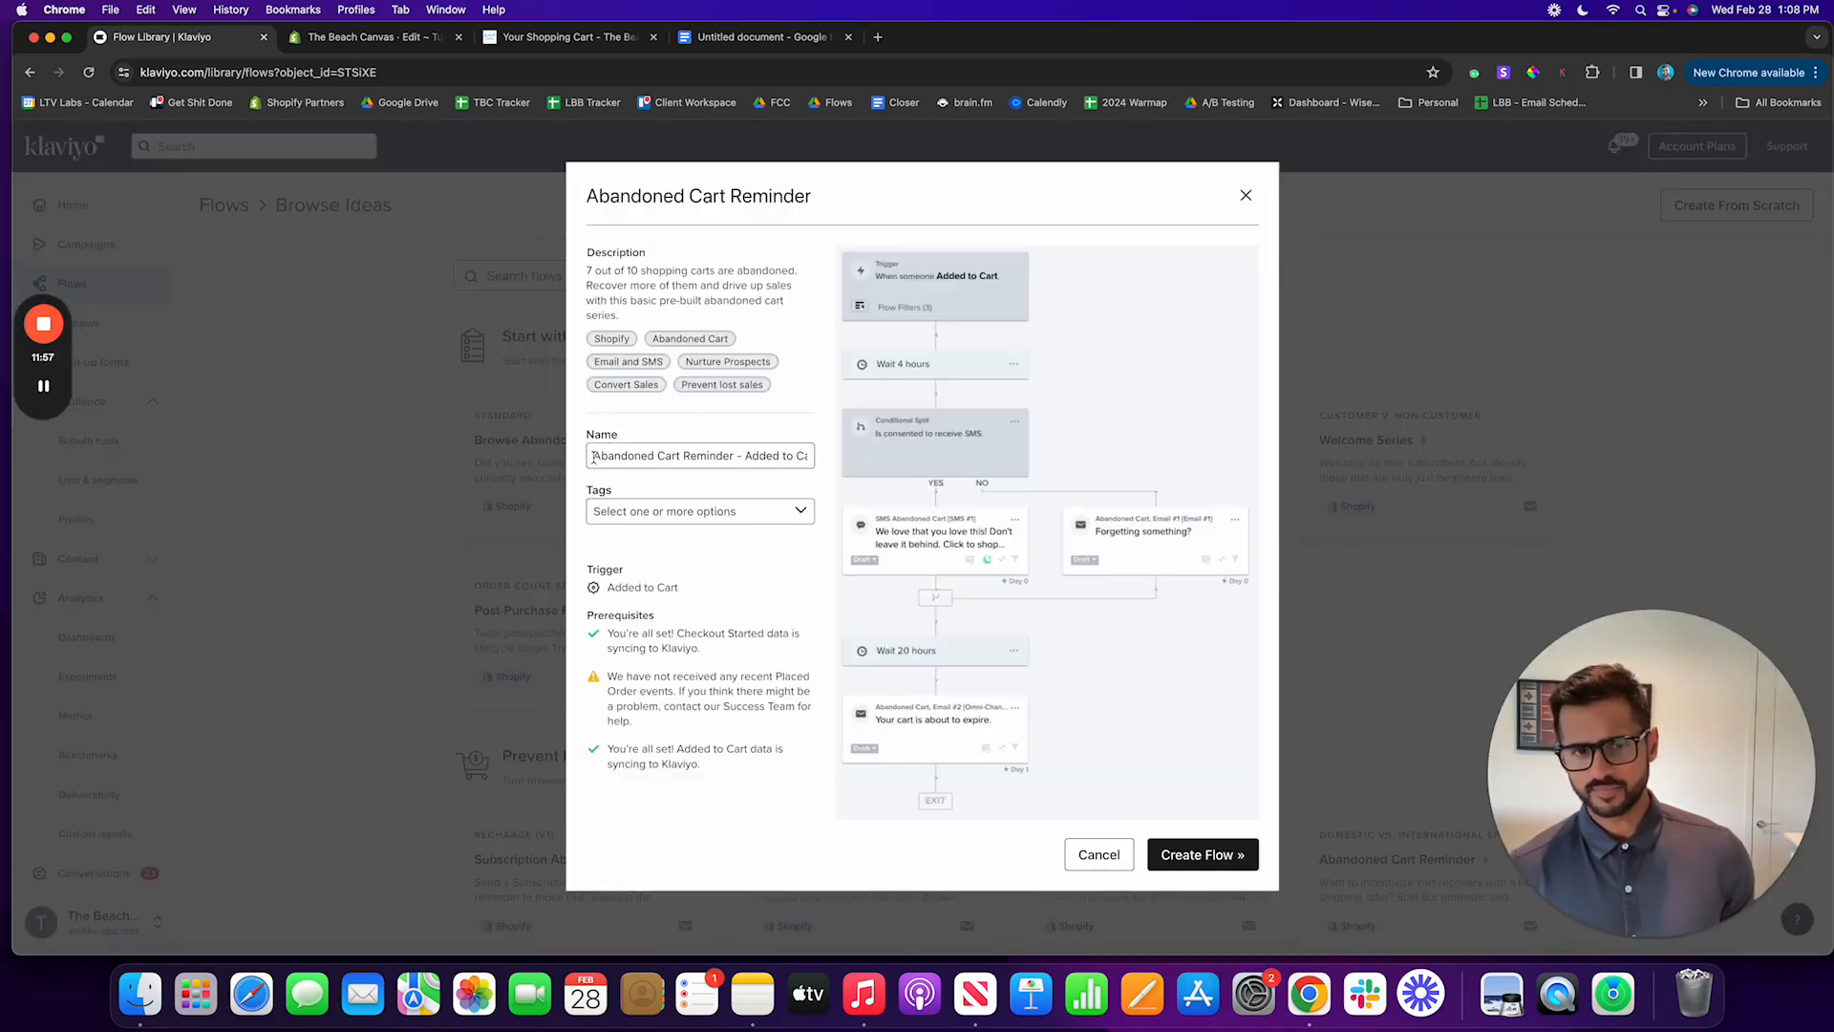
# Step: Name the flow "(LTV) - Added To Cart Flow" and create it
pyautogui.moveTo(593, 457); pyautogui.dragTo(1021, 465)
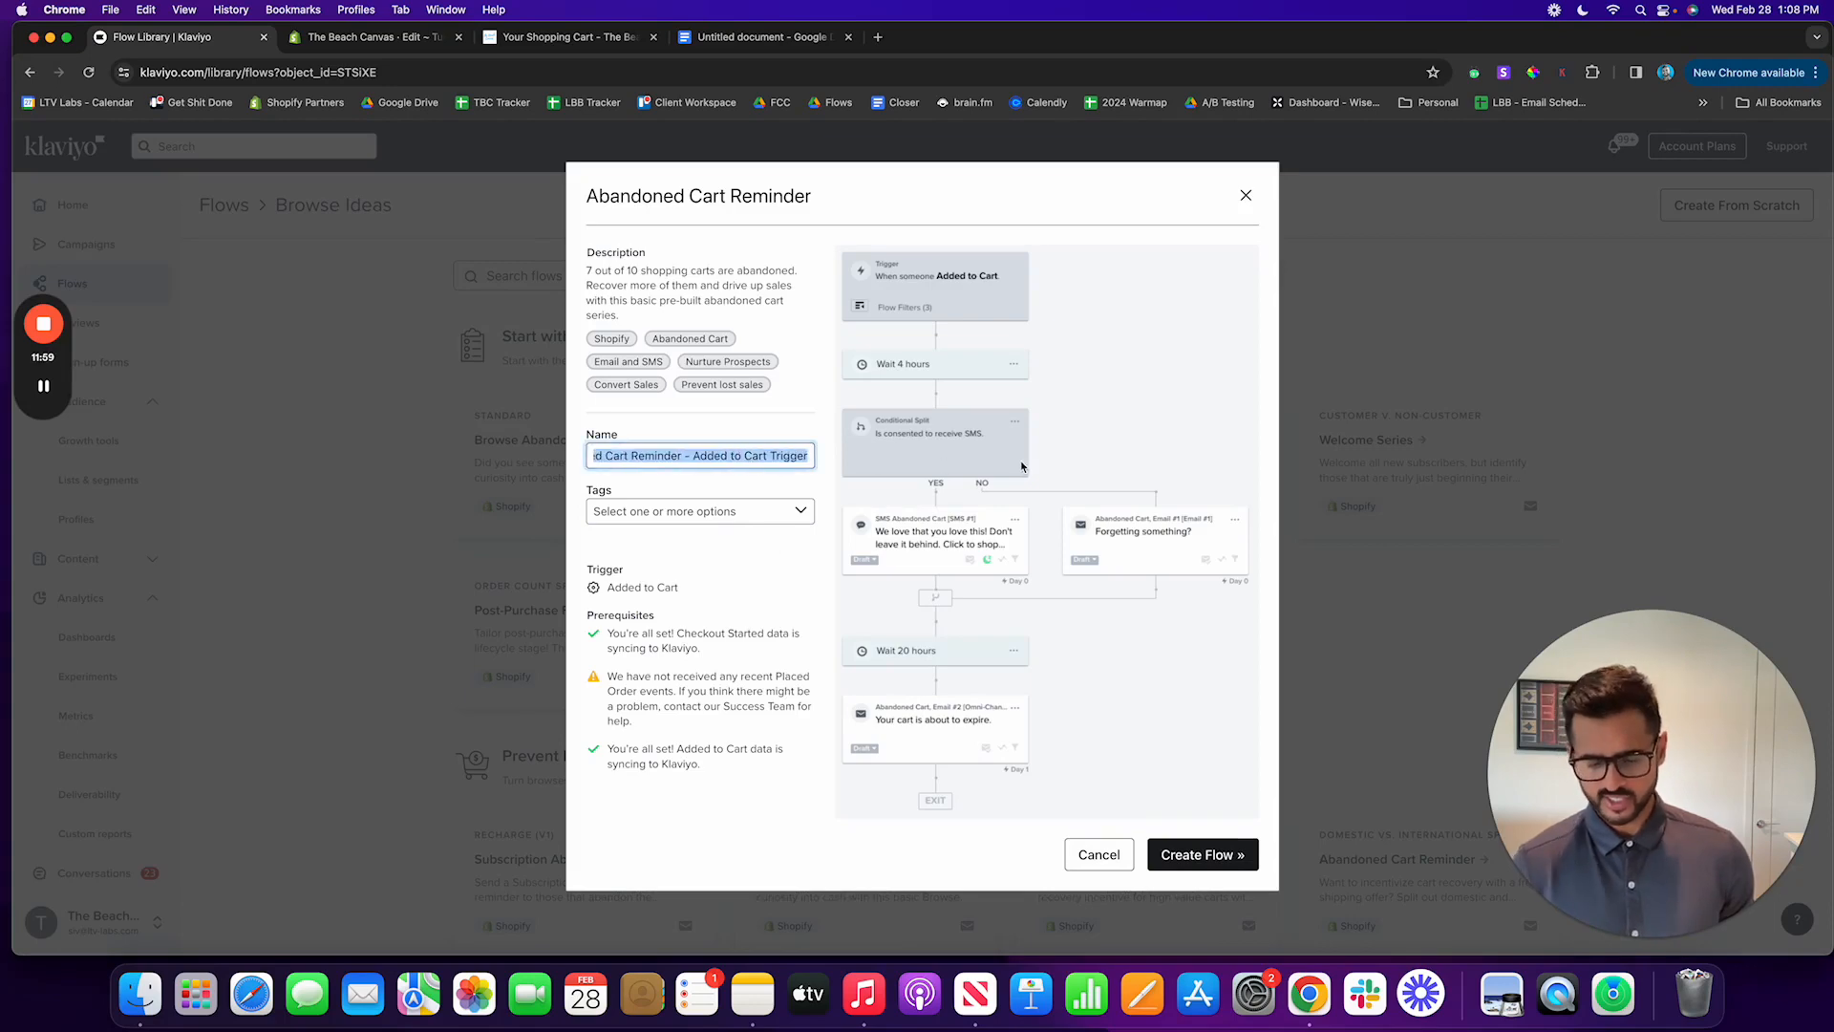
pyautogui.write('(LTV_')
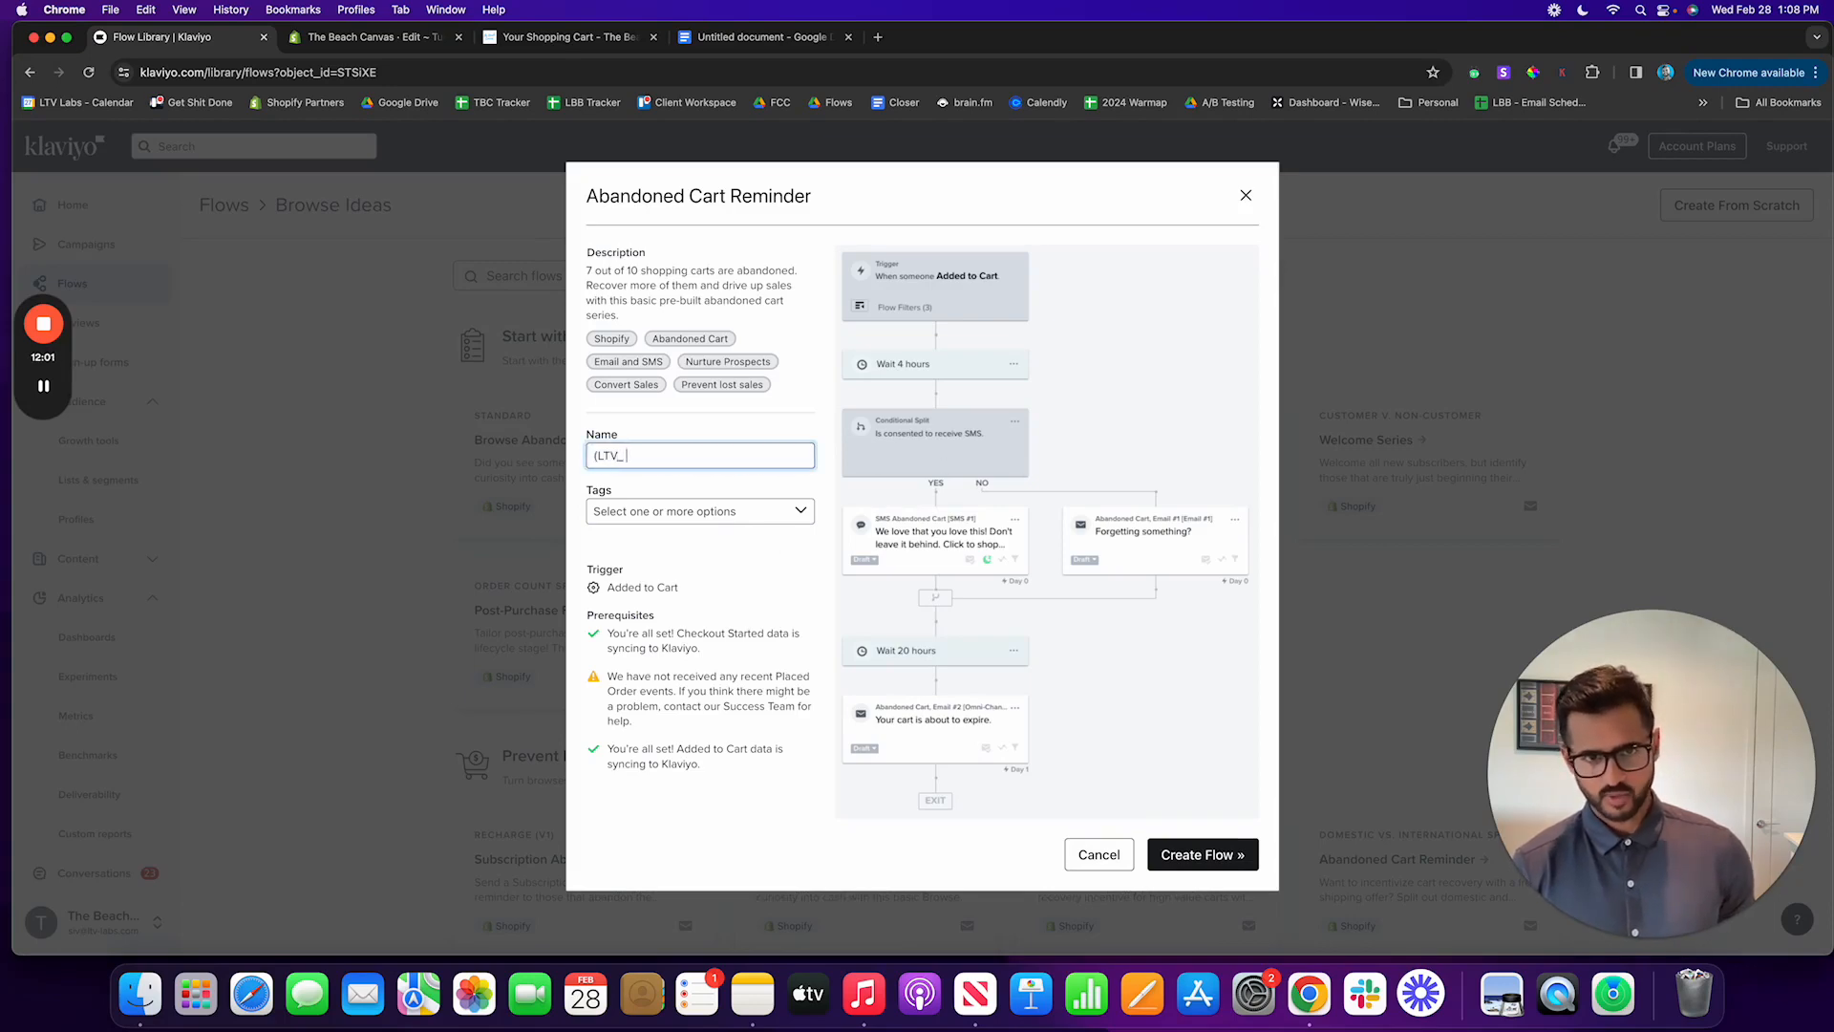
pyautogui.press('BackSpace')
pyautogui.write(') - a')
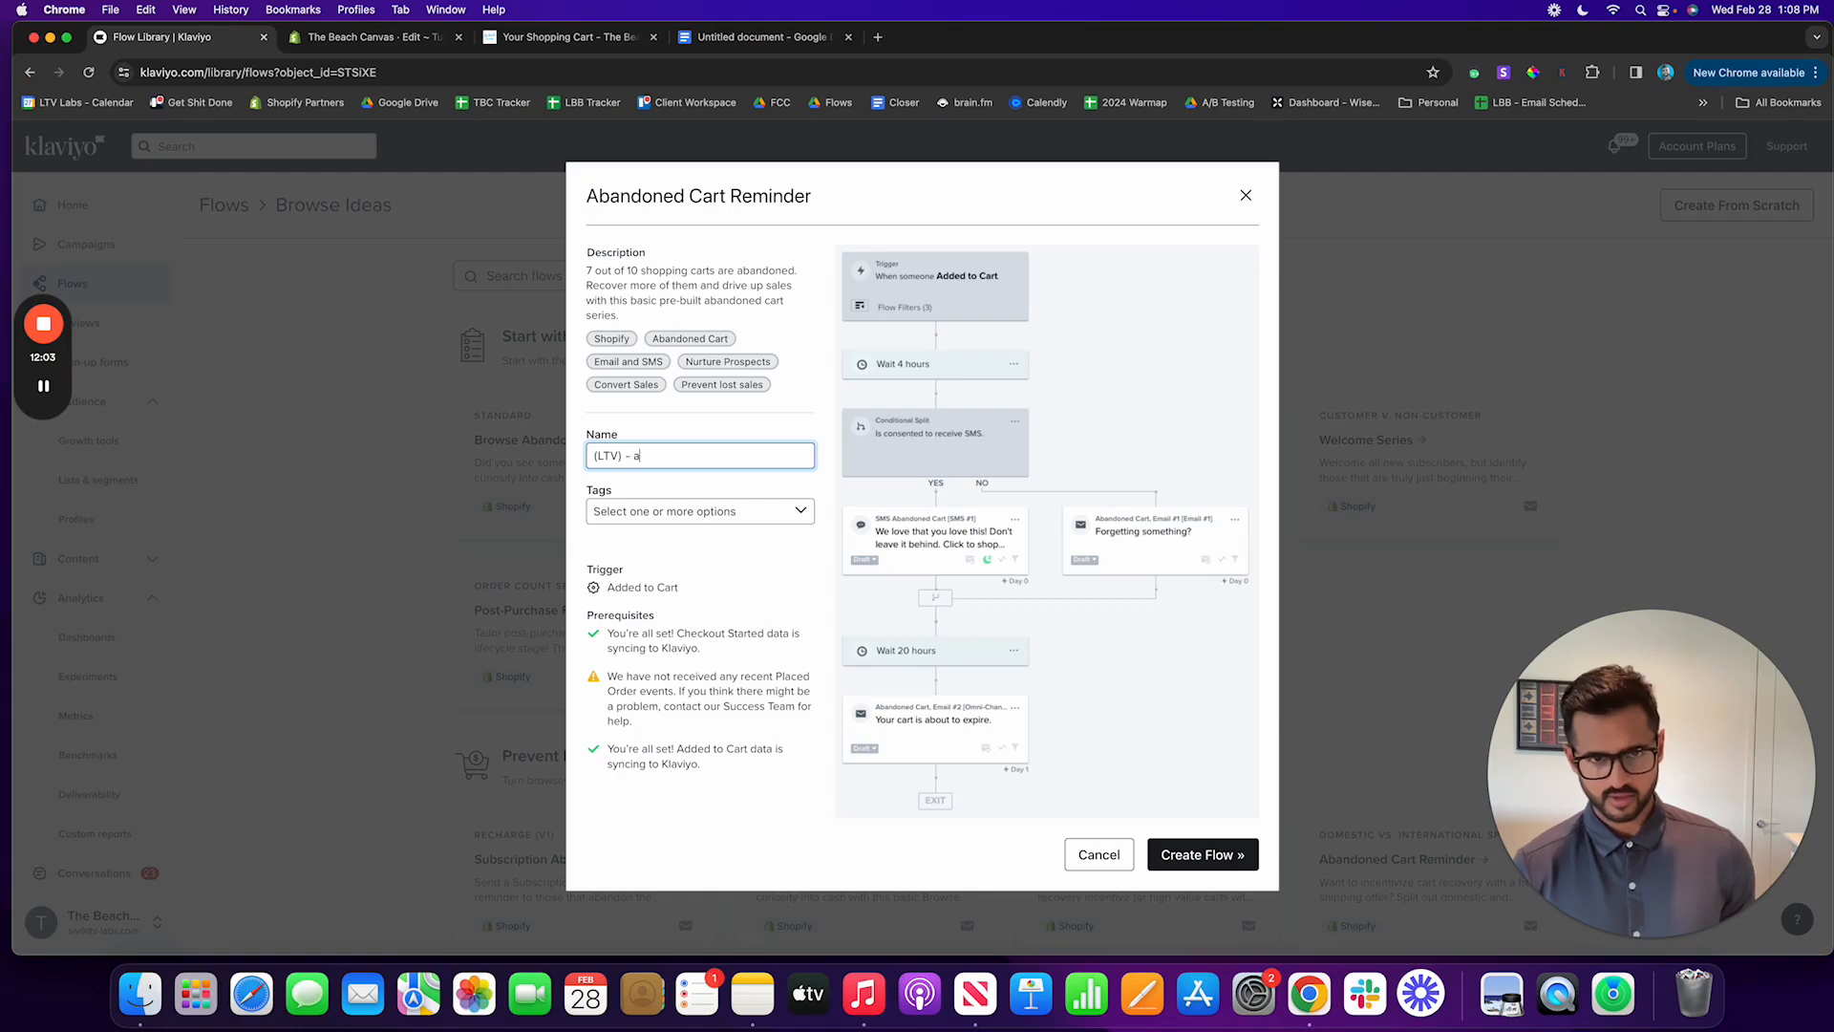
pyautogui.write('Added ')
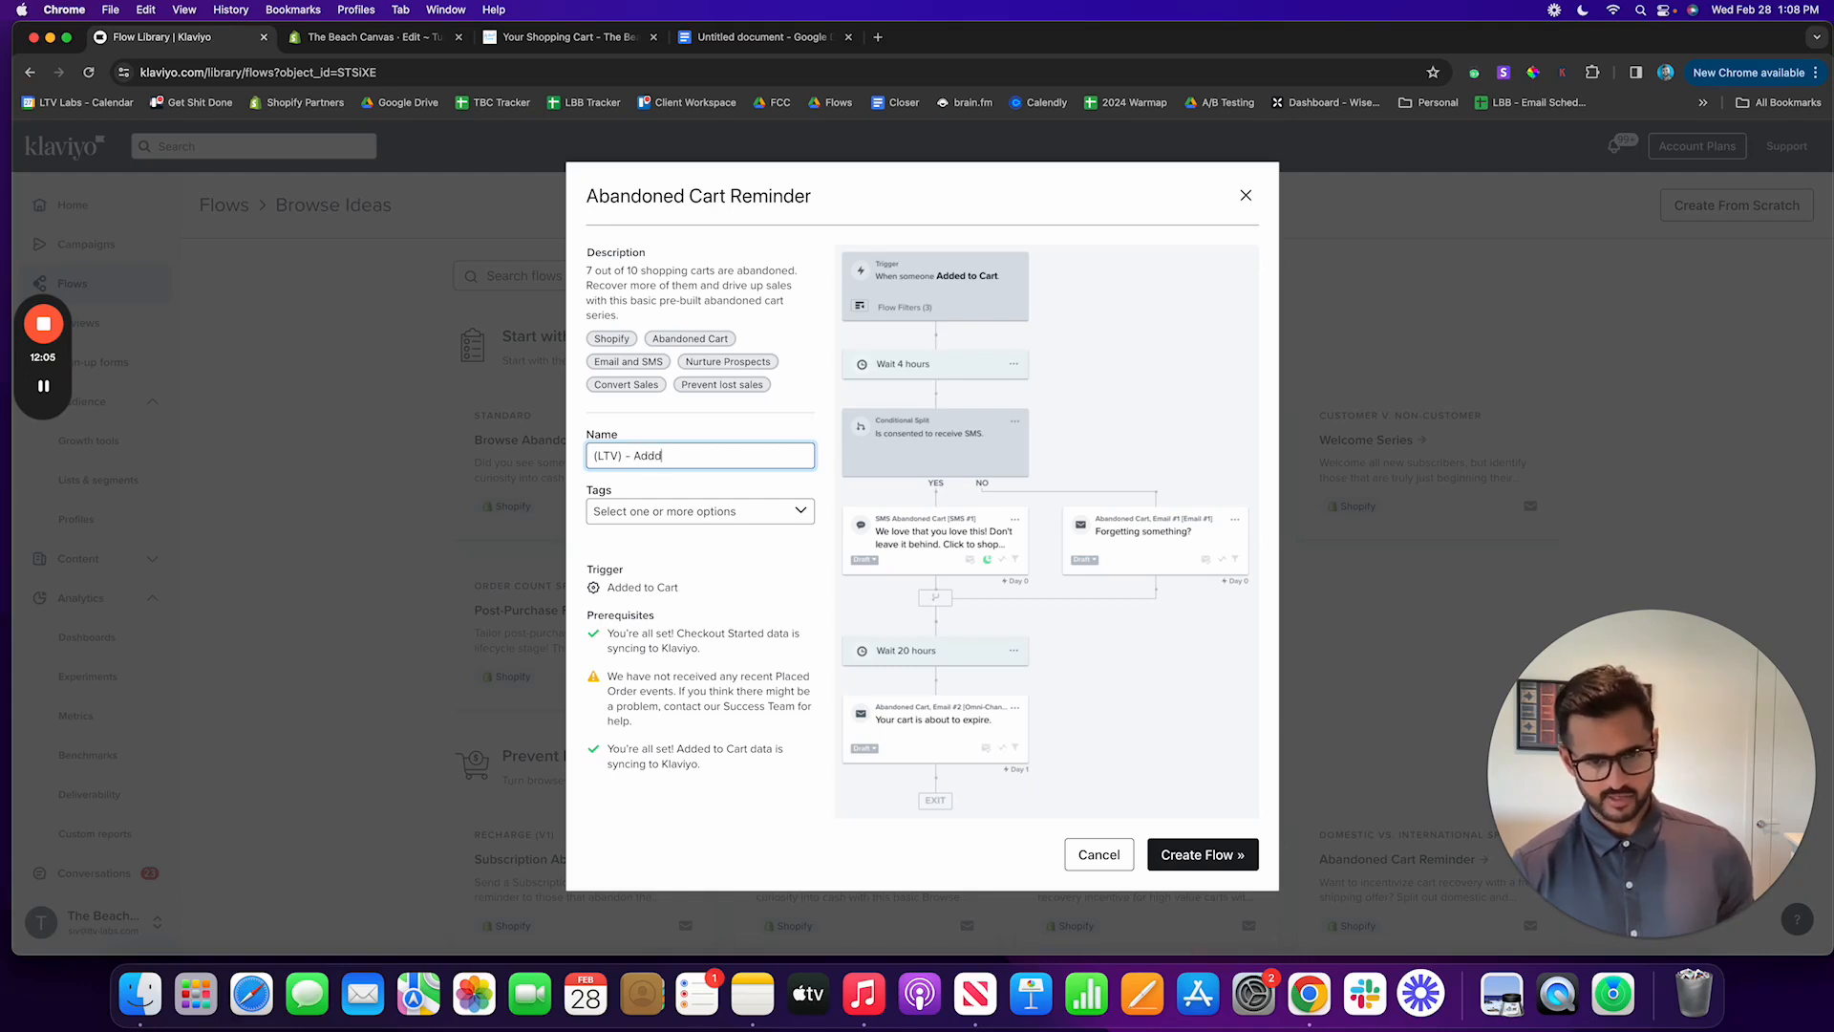
pyautogui.write('To C')
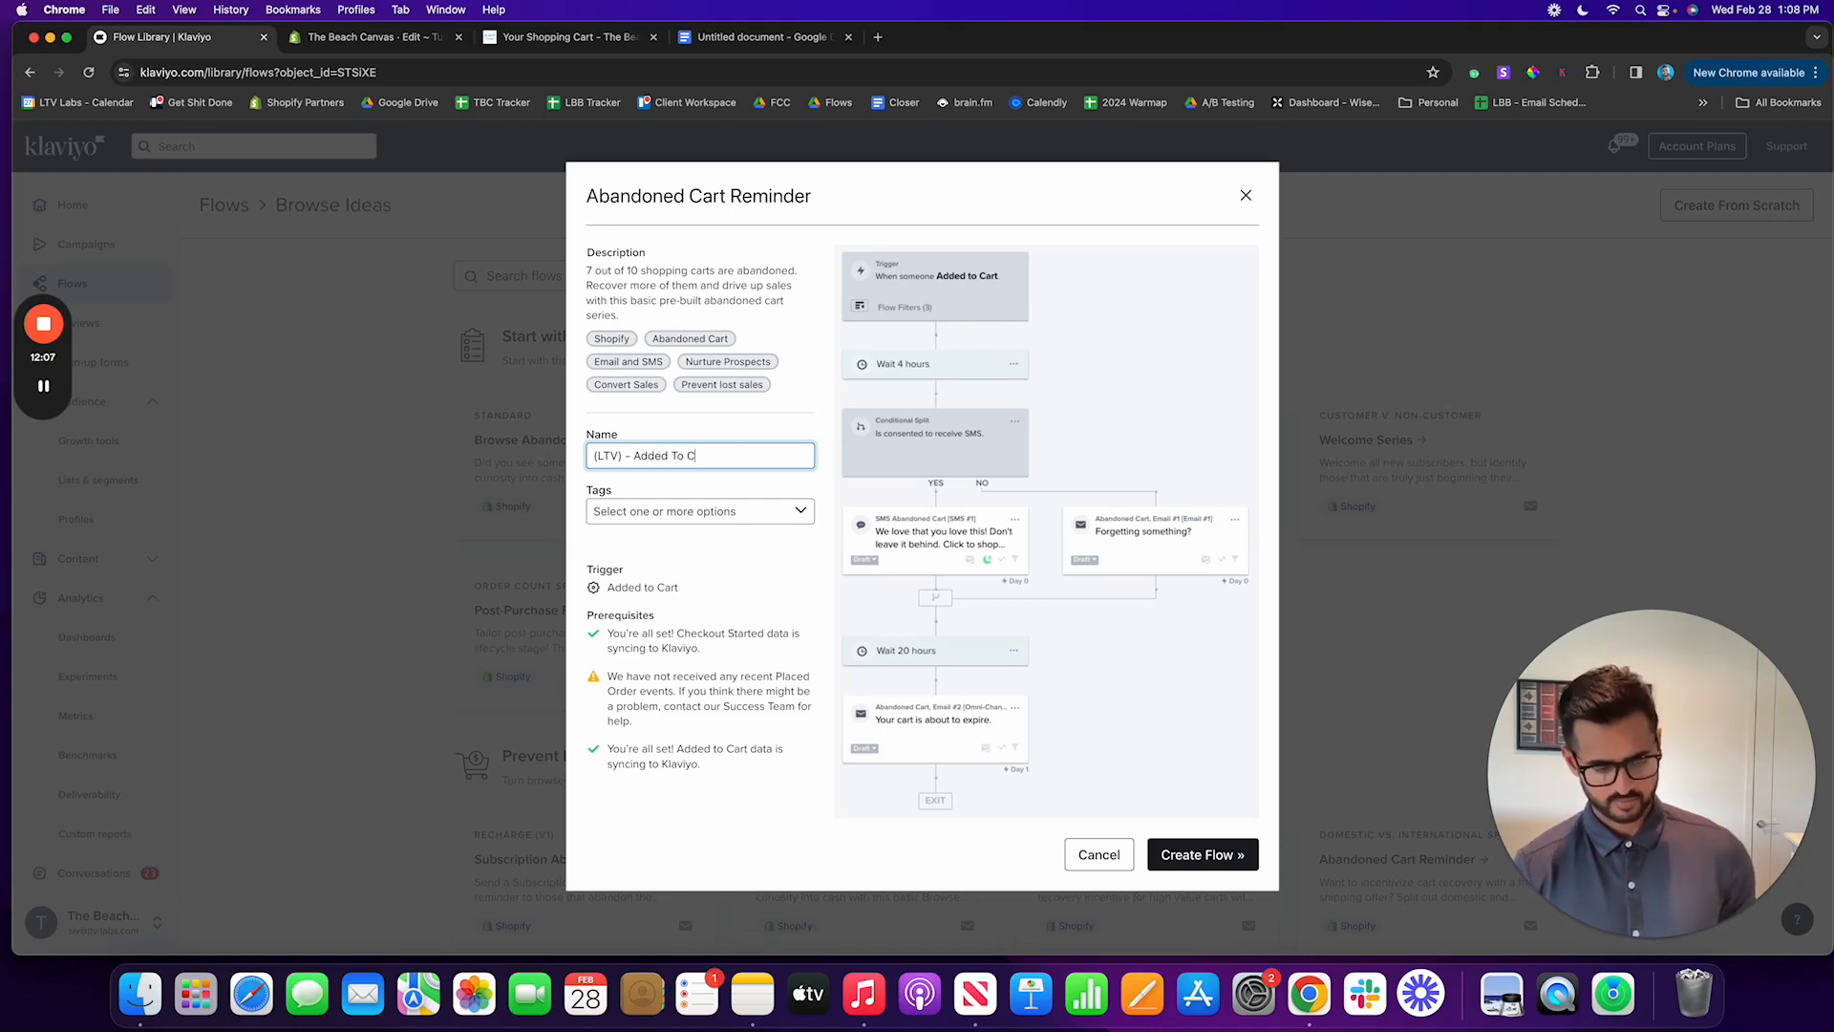
pyautogui.write('art D')
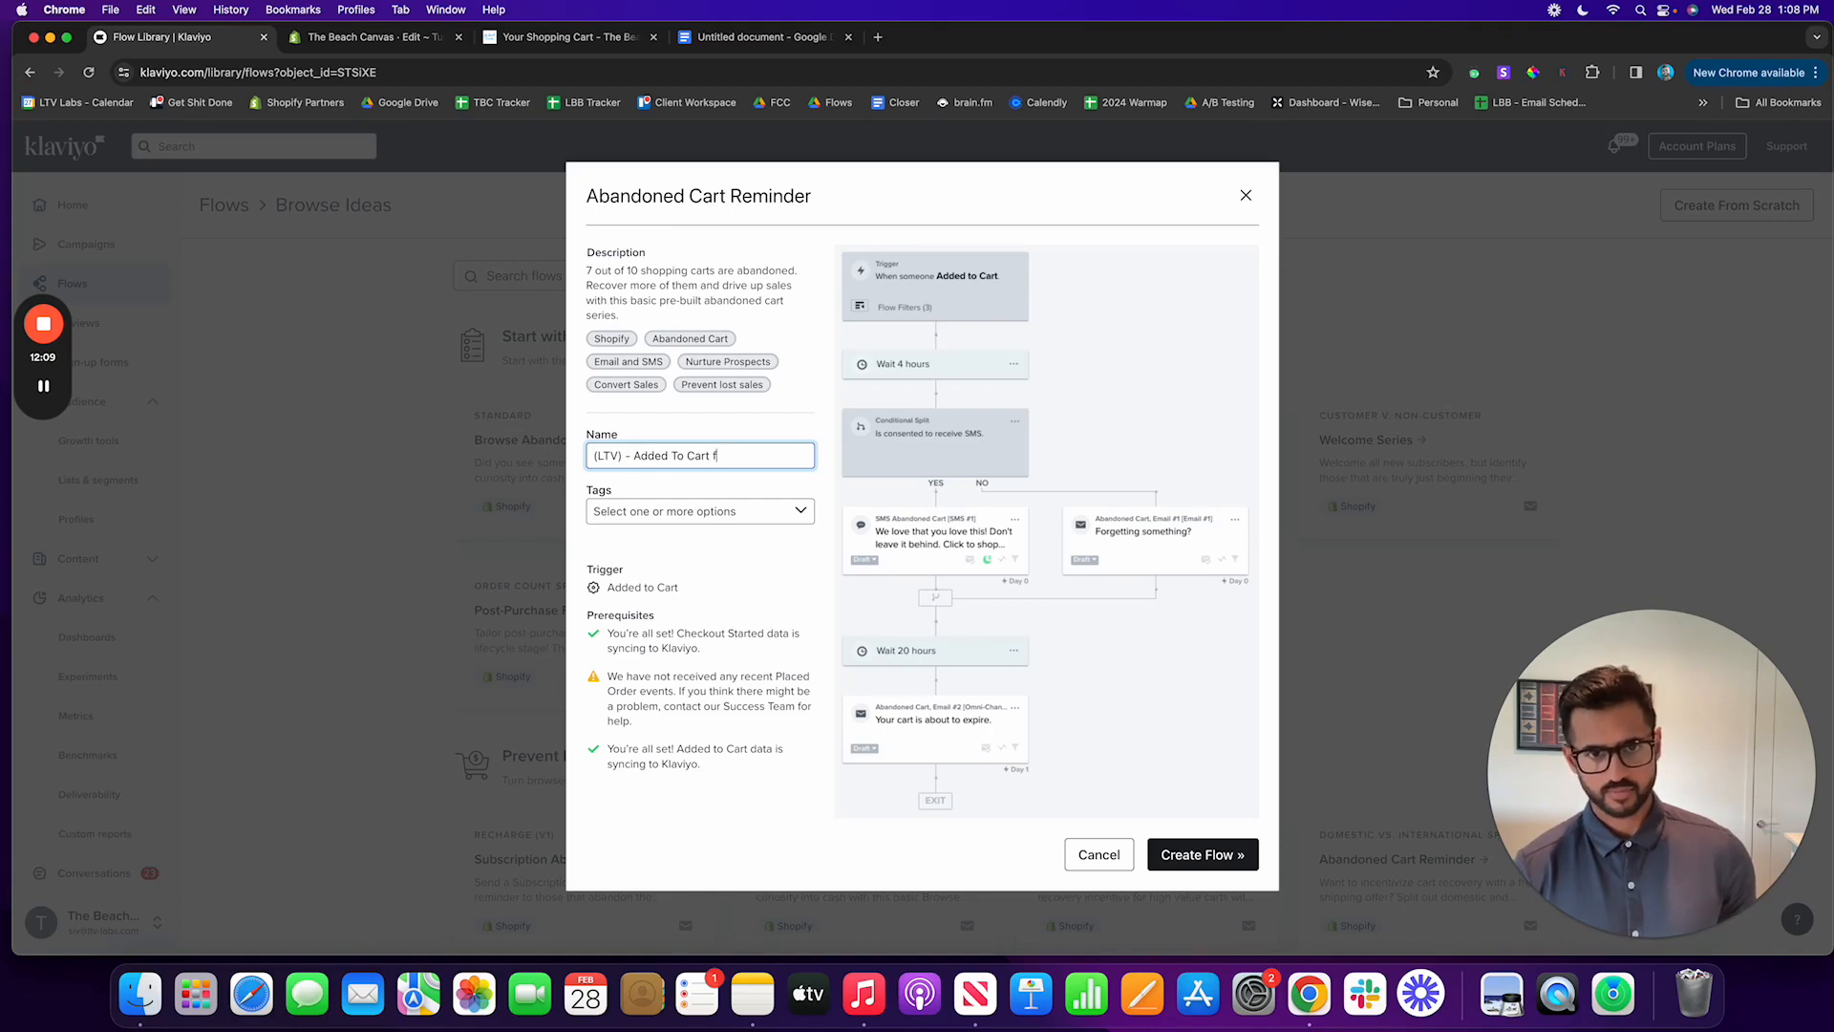
pyautogui.write('low')
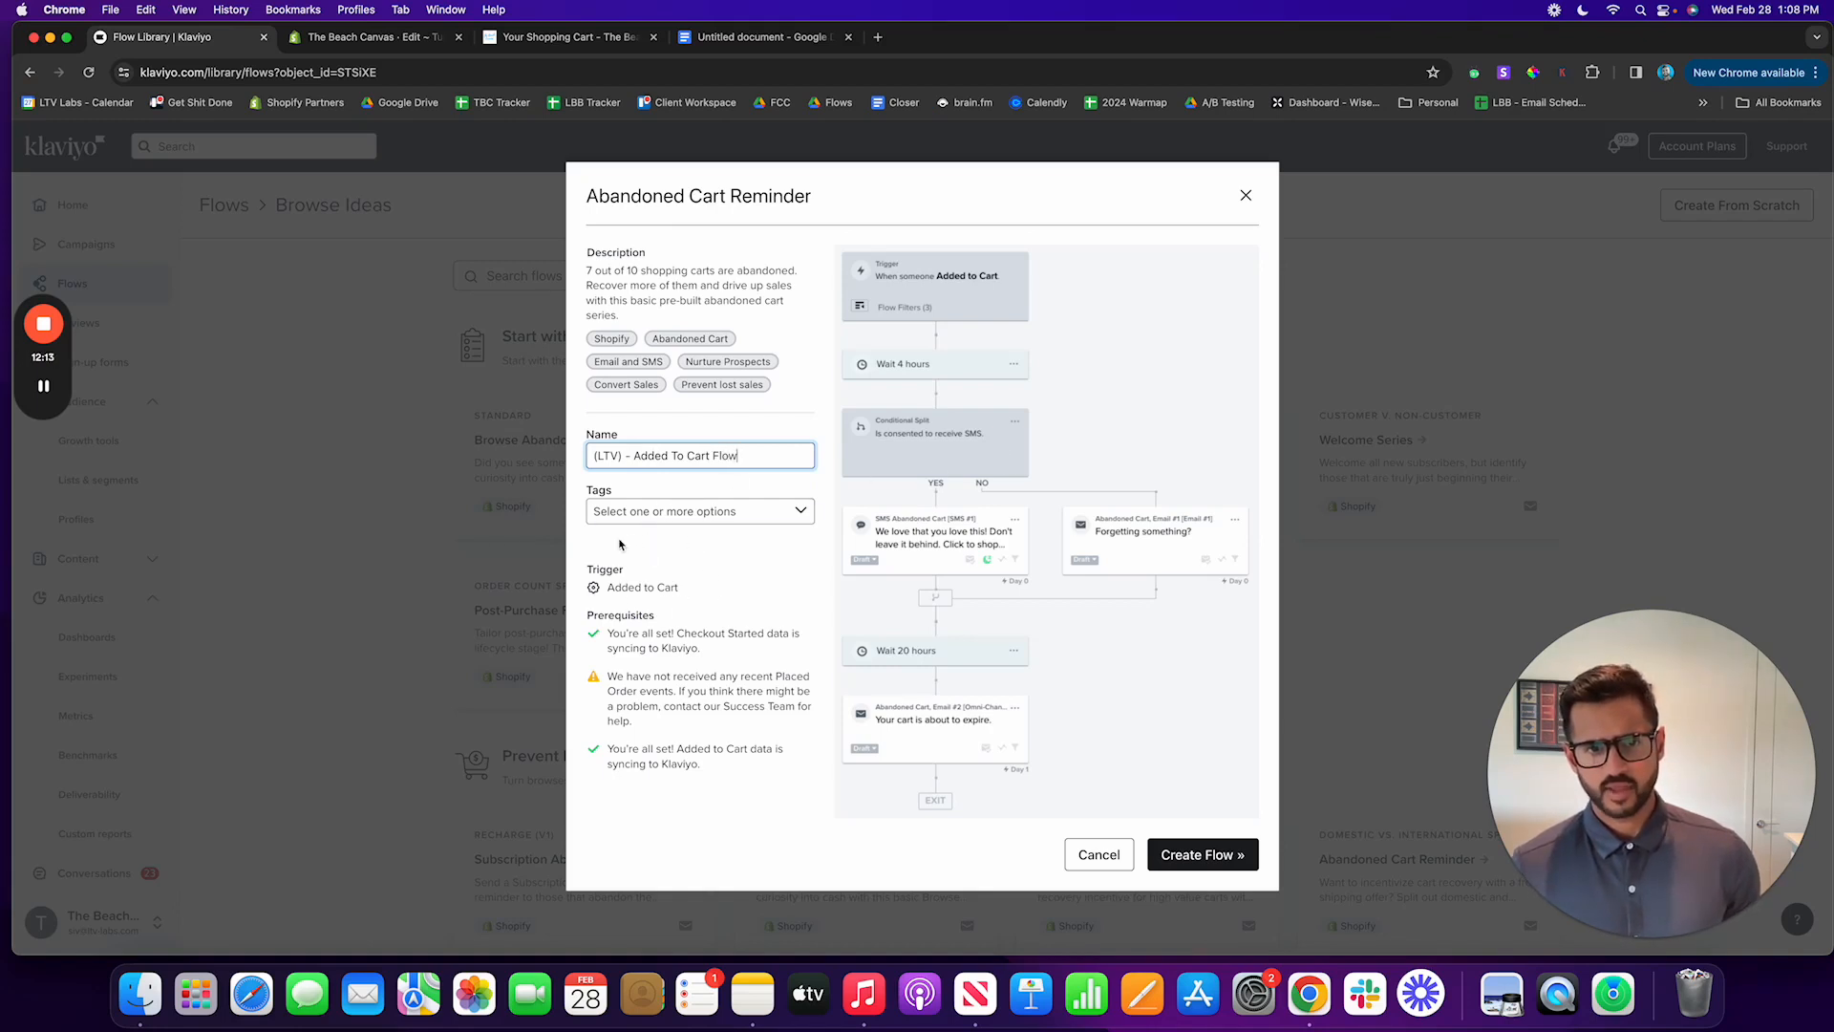
pyautogui.click(1225, 860)
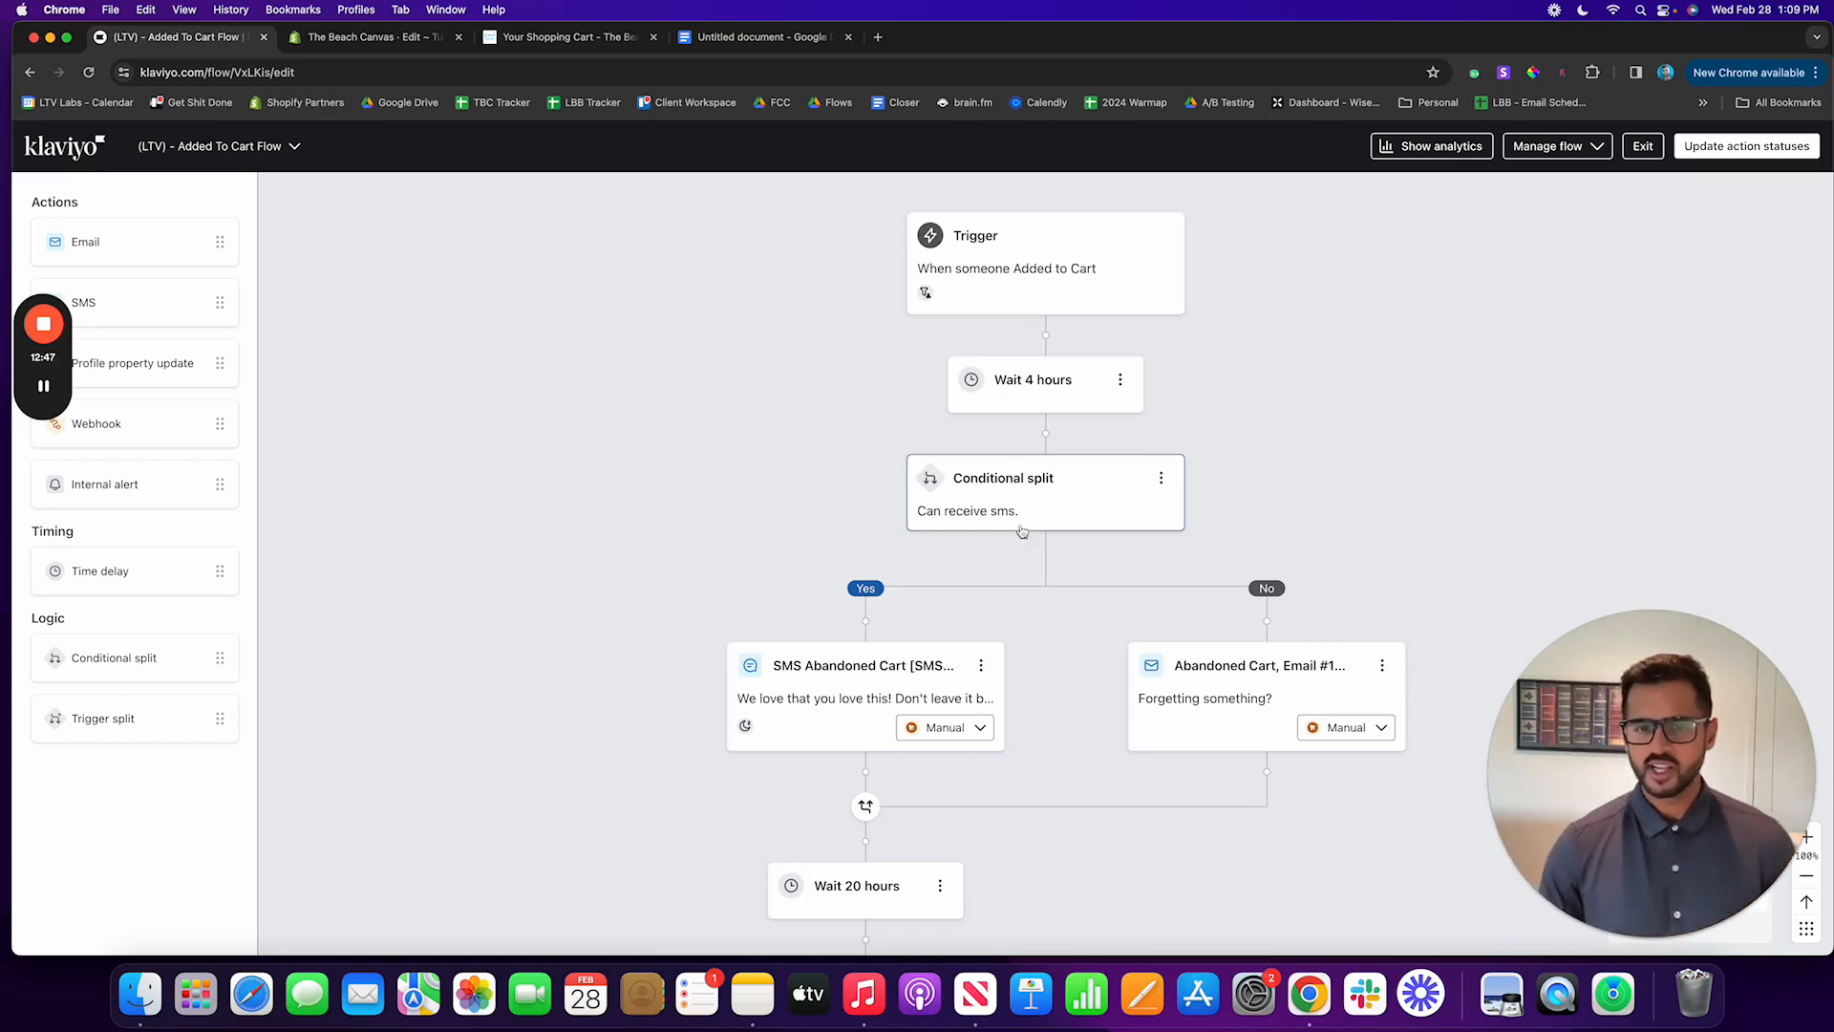
# Step: Review the new flow's structure and open the template of Abandoned Cart, Email #1 for editing
pyautogui.scroll(-2, 1101, 589)
pyautogui.scroll(-1, 1145, 675)
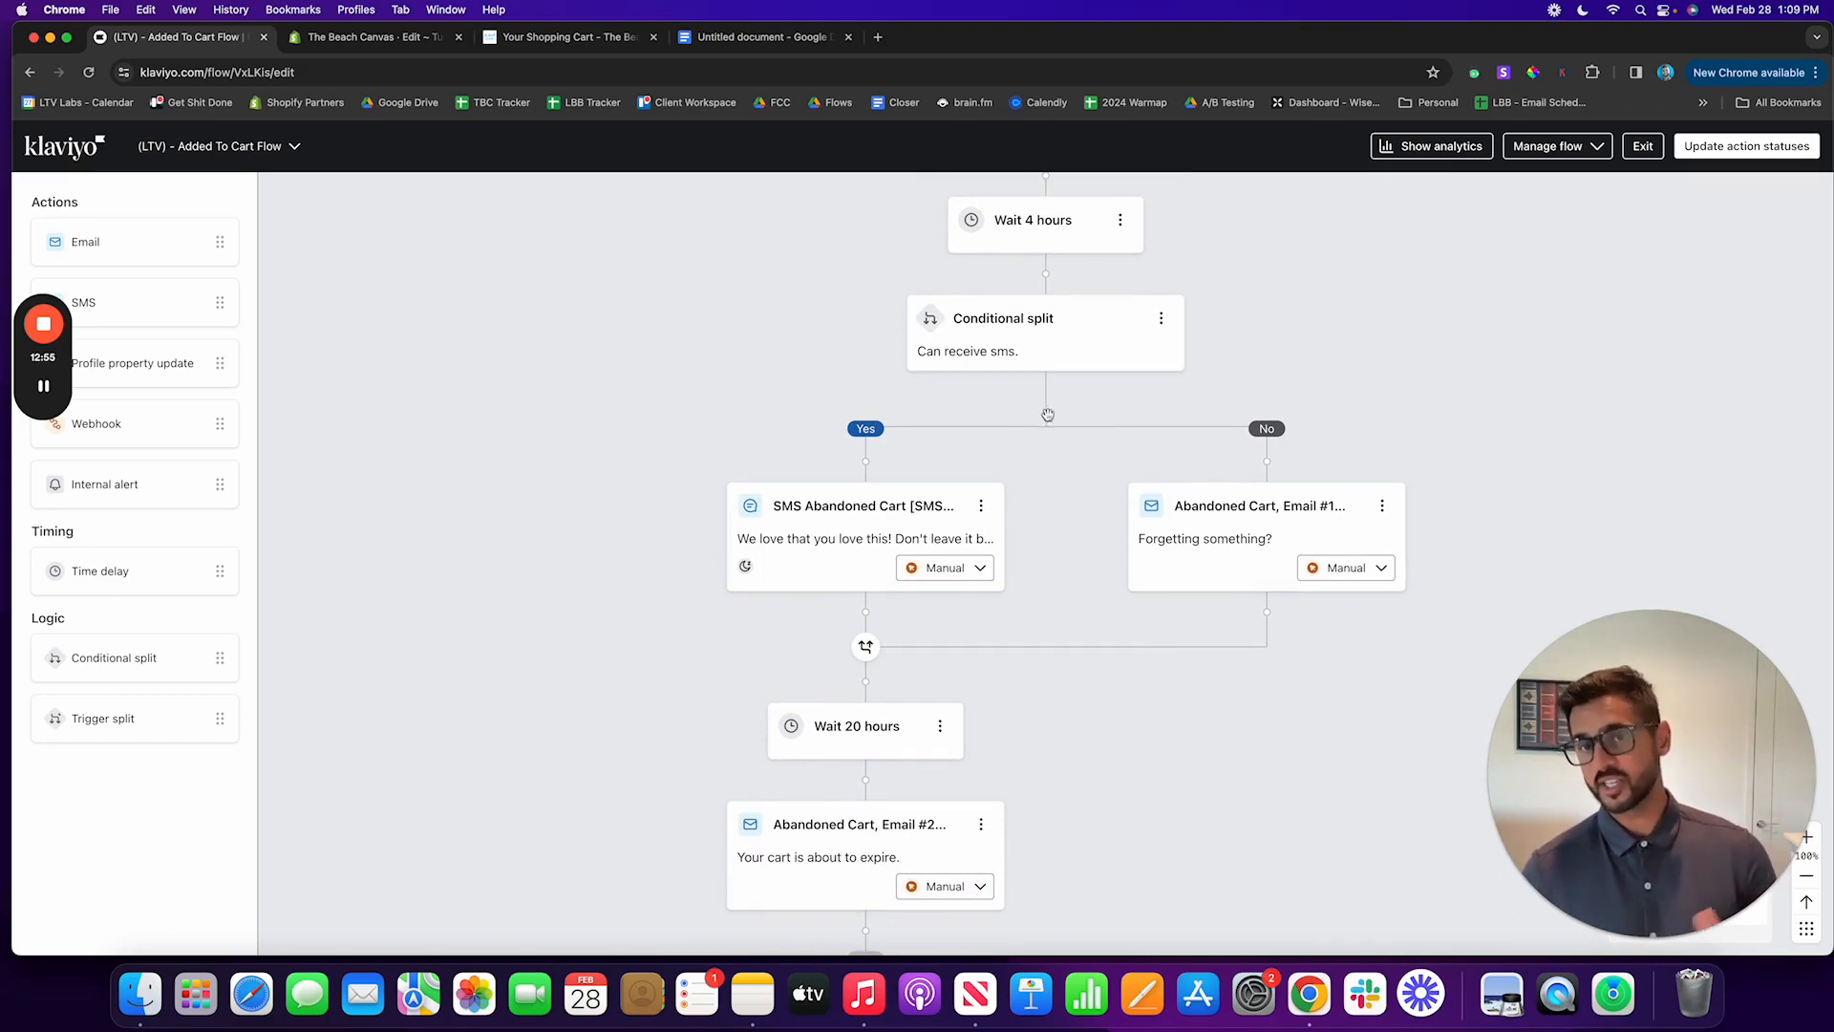
pyautogui.scroll(3, 1051, 420)
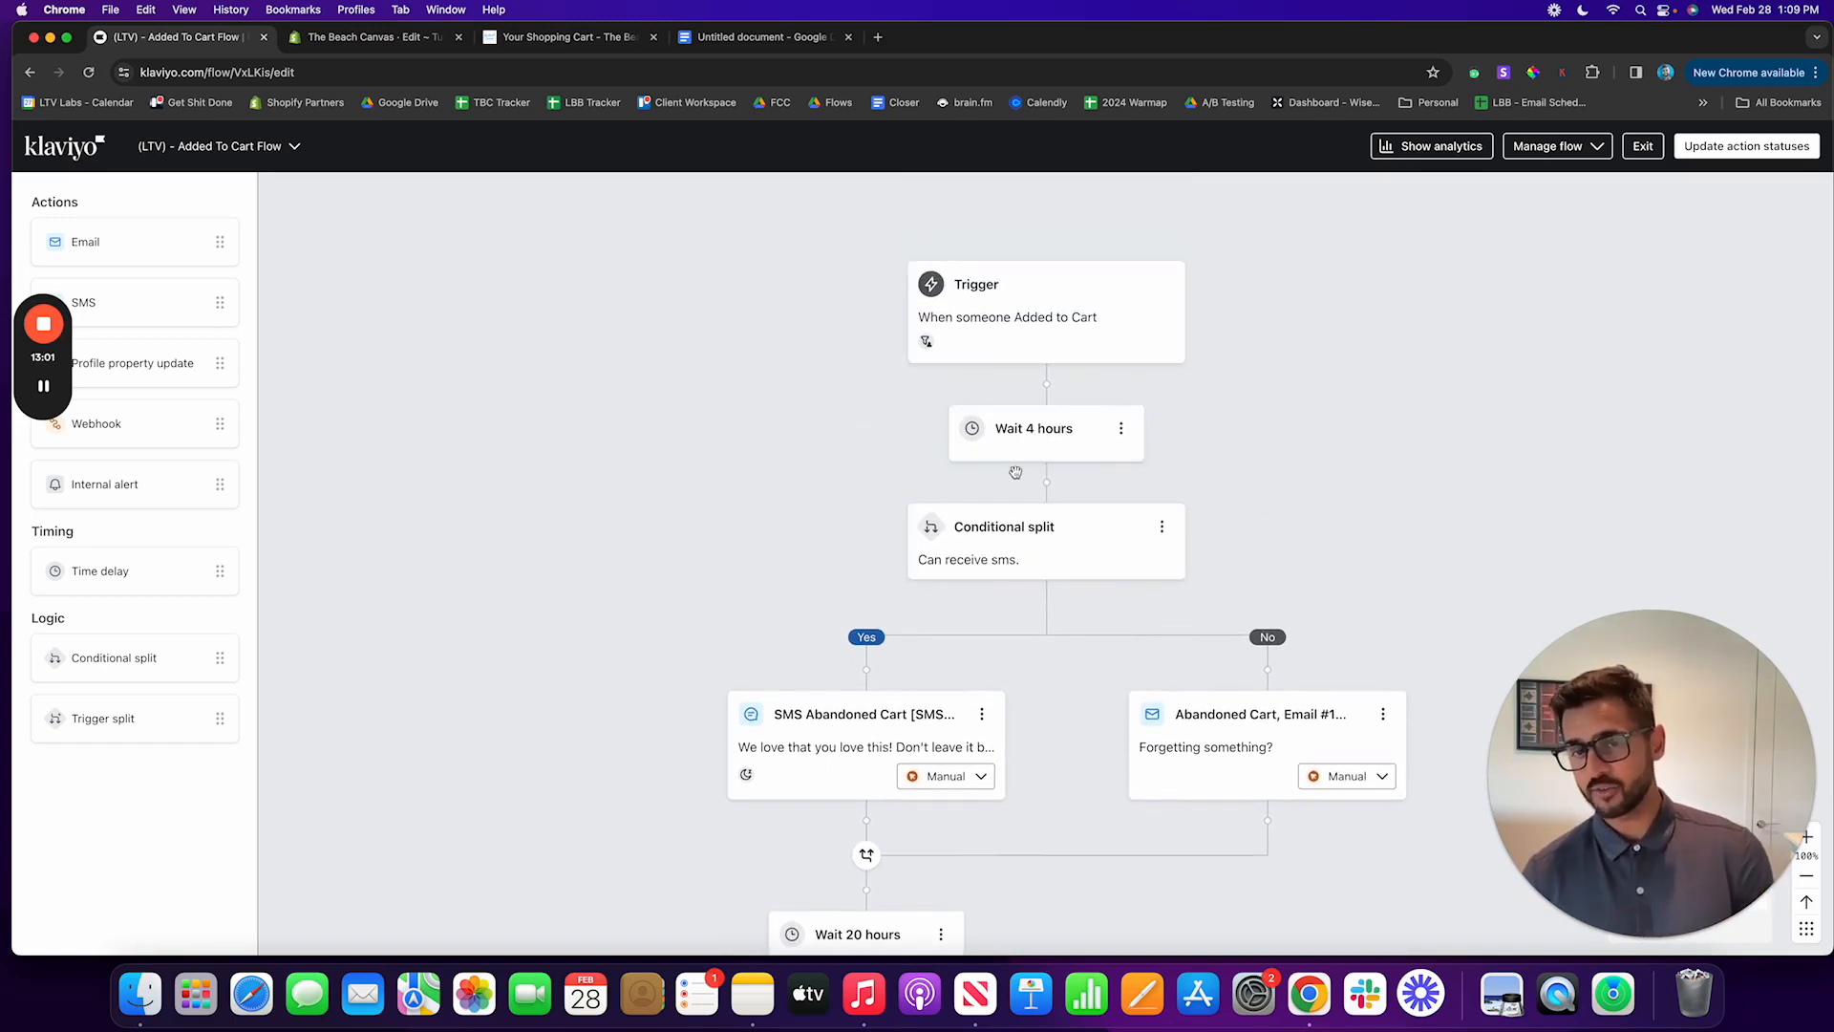
pyautogui.click(1244, 711)
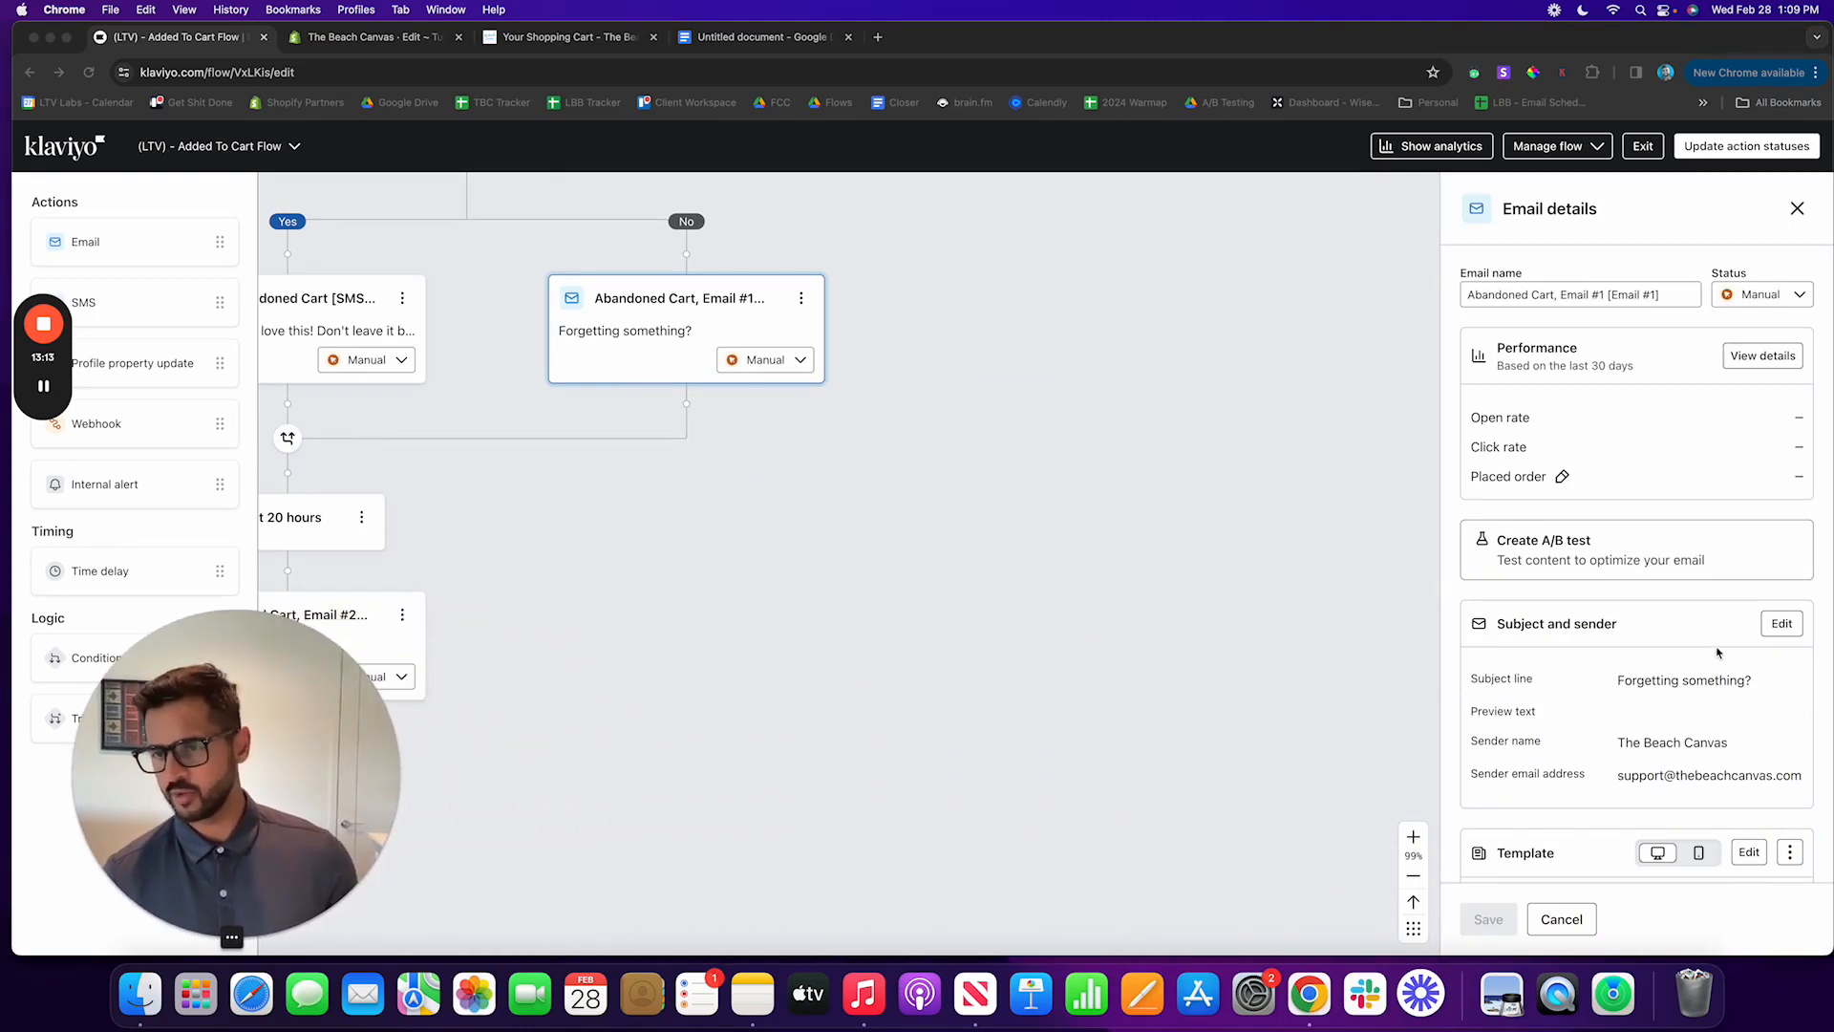
pyautogui.scroll(-5, 1716, 652)
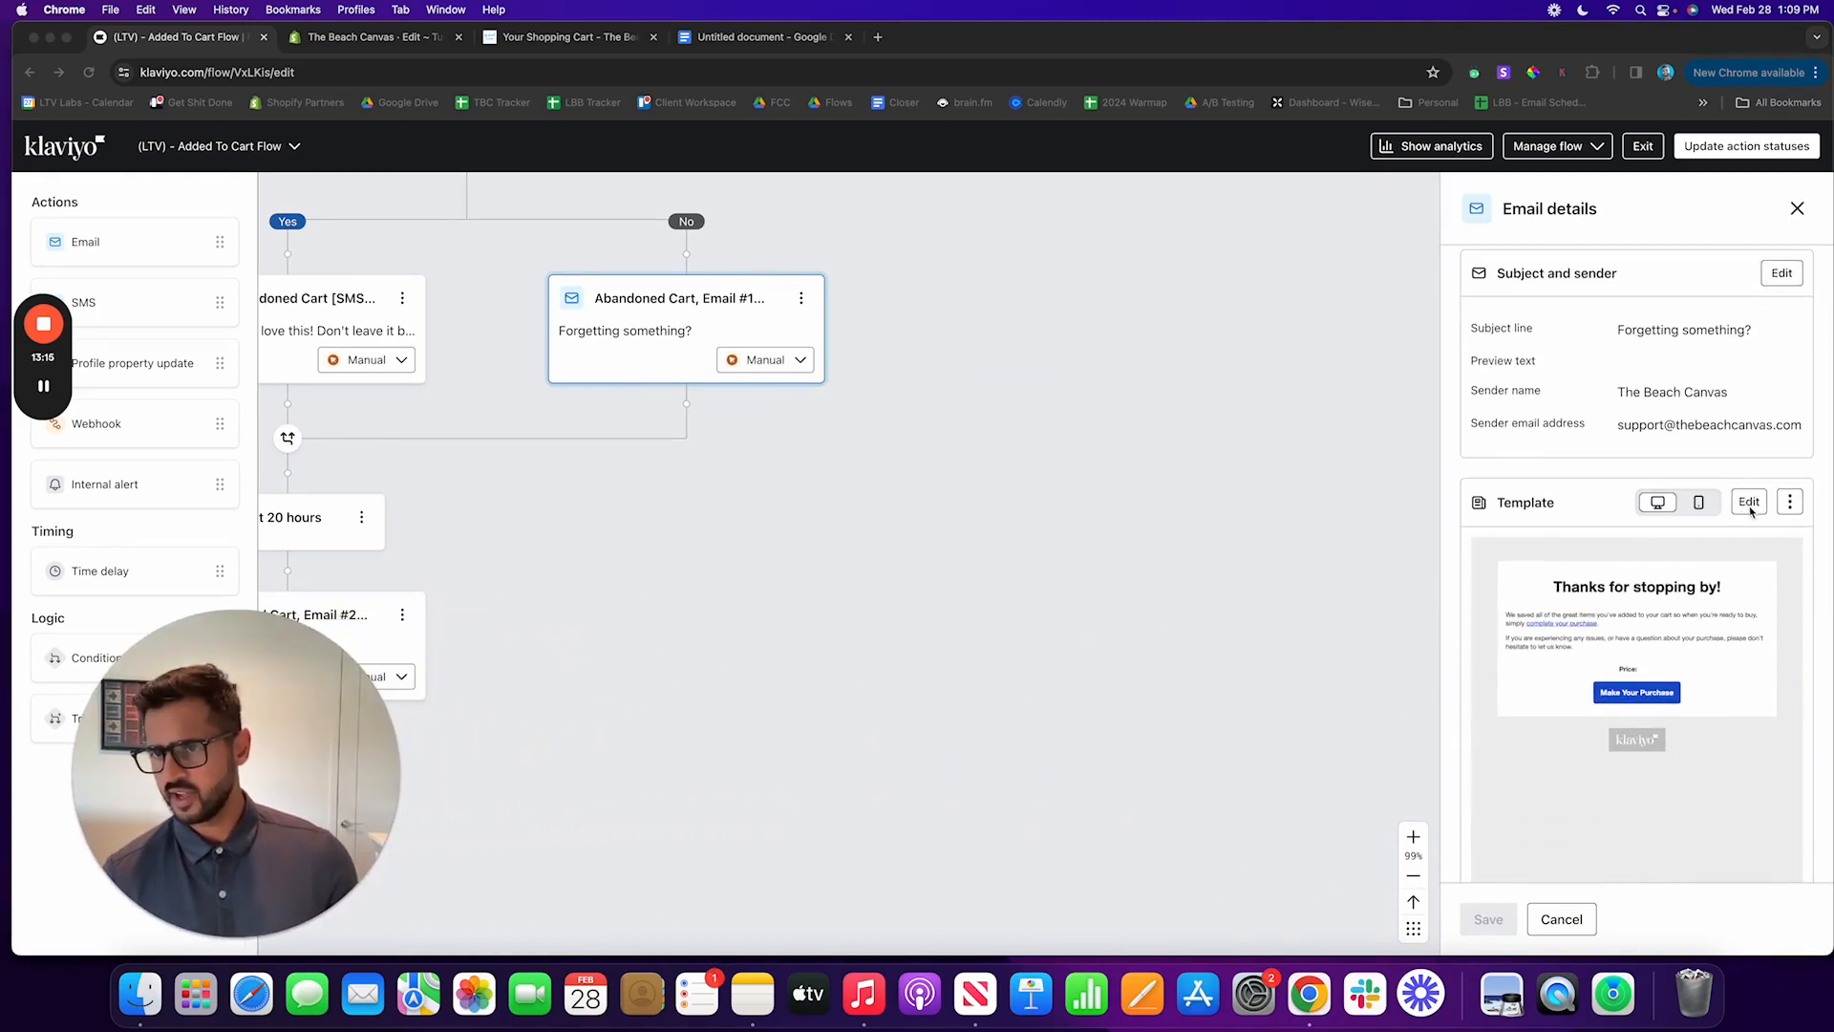
pyautogui.click(1749, 504)
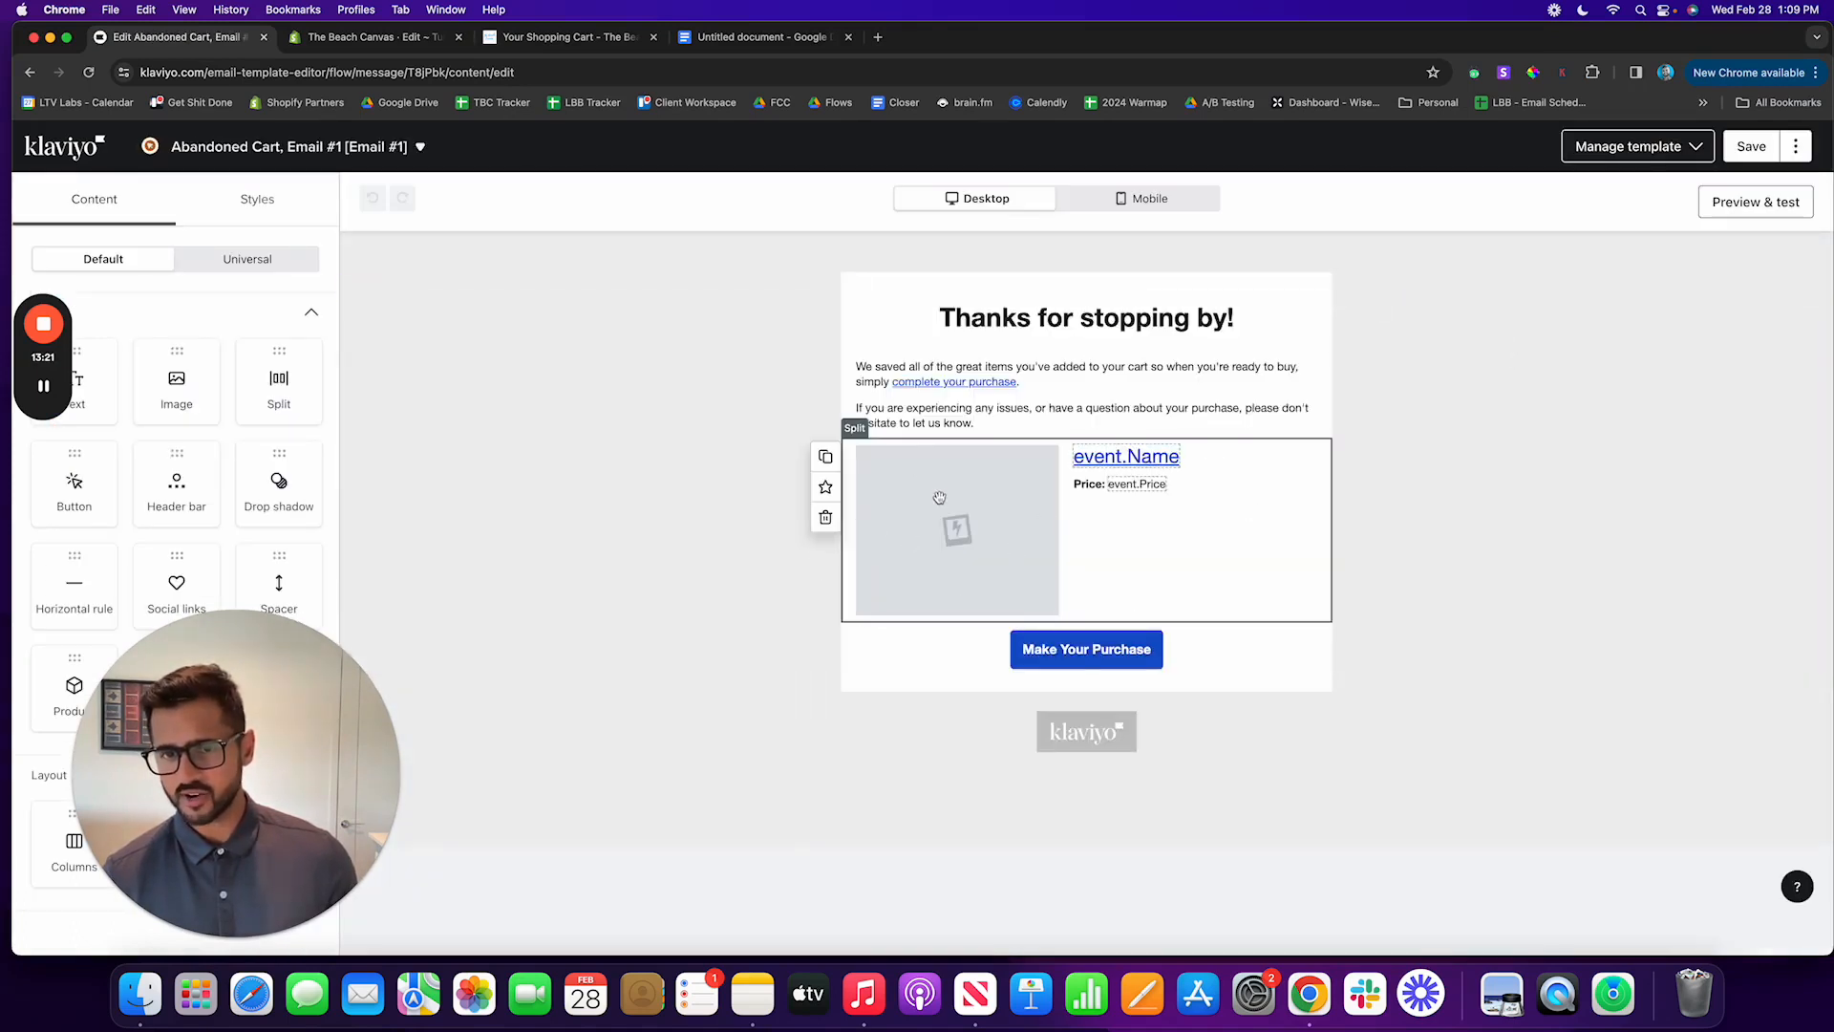
pyautogui.click(825, 486)
pyautogui.click(767, 390)
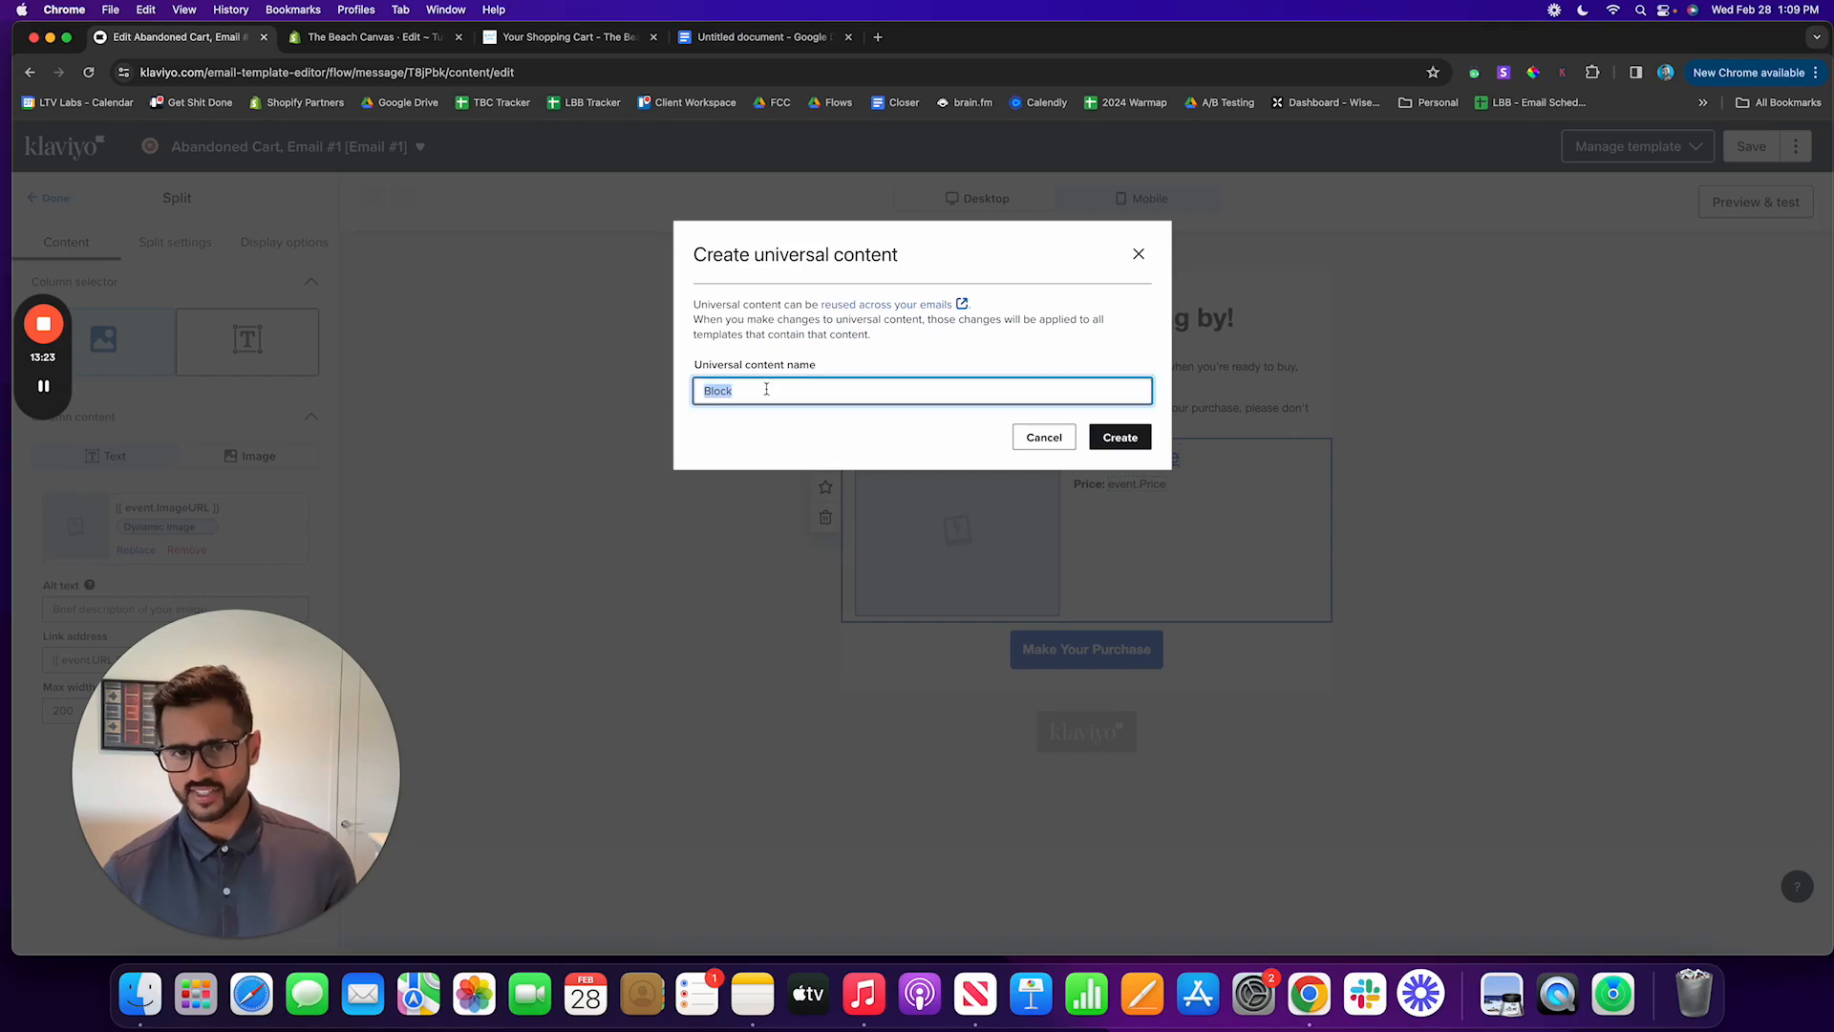
pyautogui.click(1135, 257)
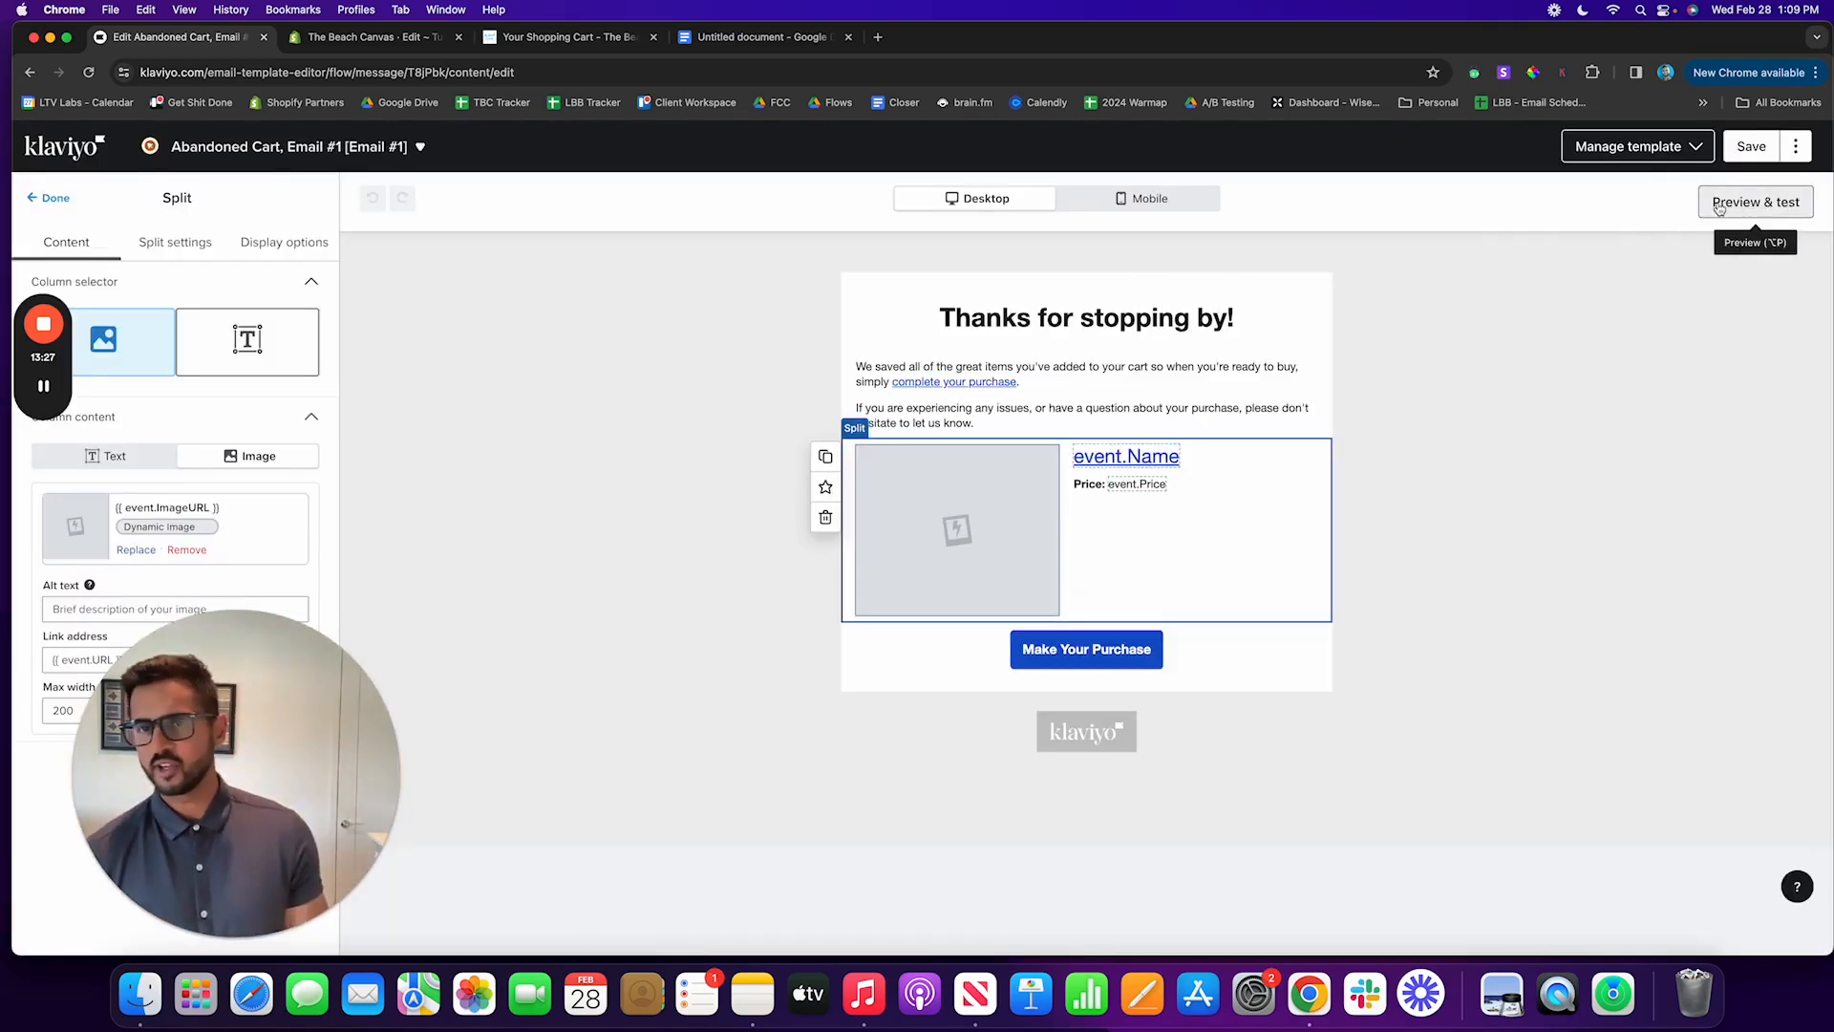
# Step: Preview Abandoned Cart, Email #1 with recent Added to Cart event data, and return to the Google Docs document containing the script
pyautogui.click(1720, 205)
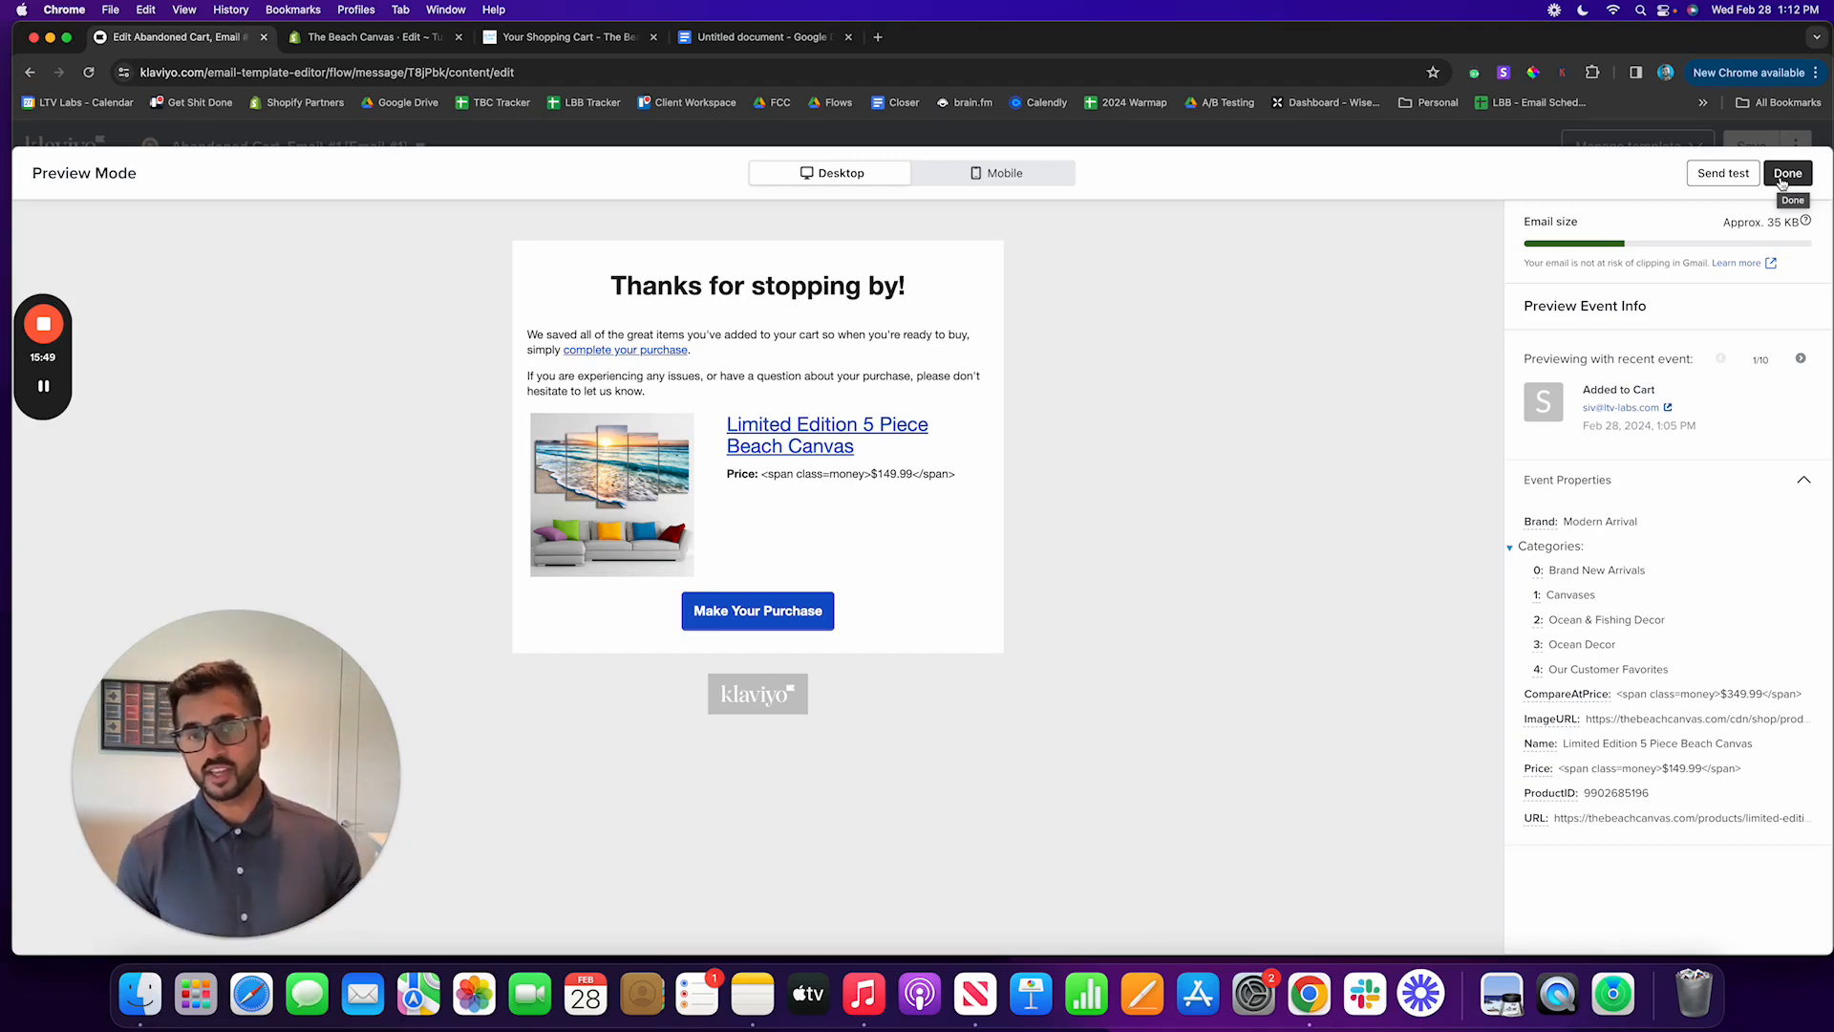
pyautogui.click(755, 36)
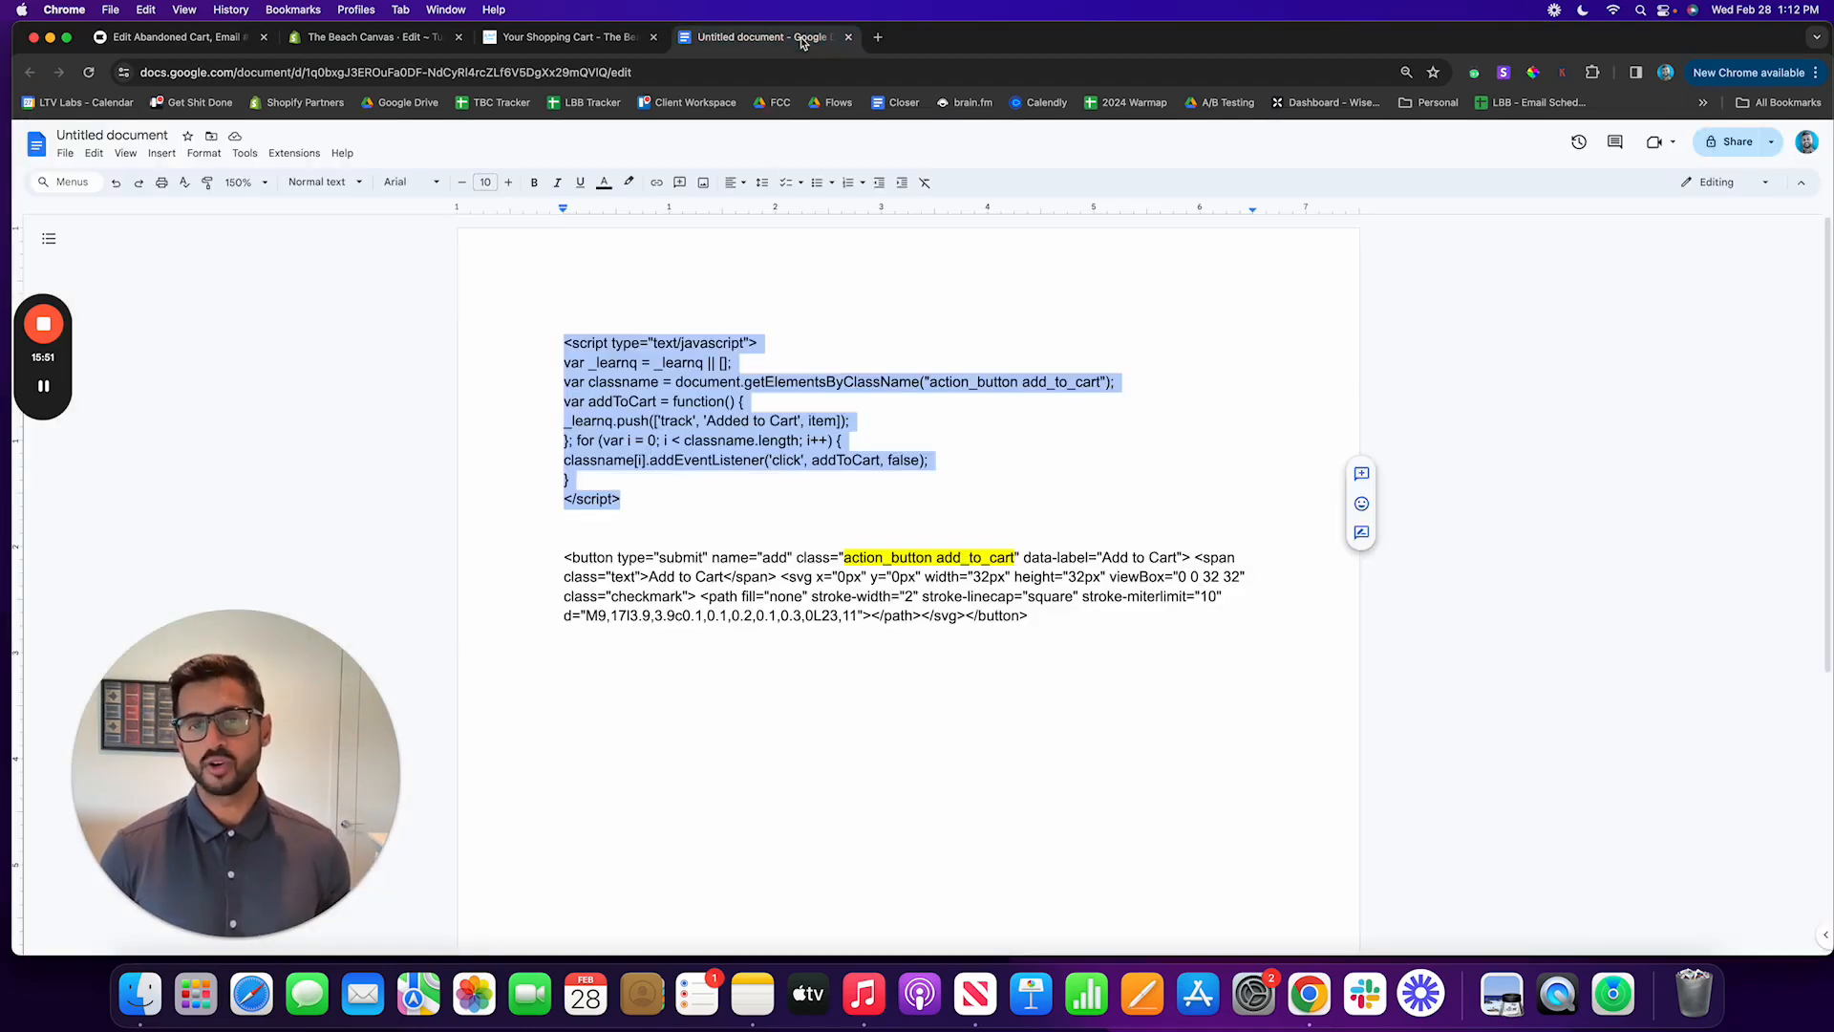